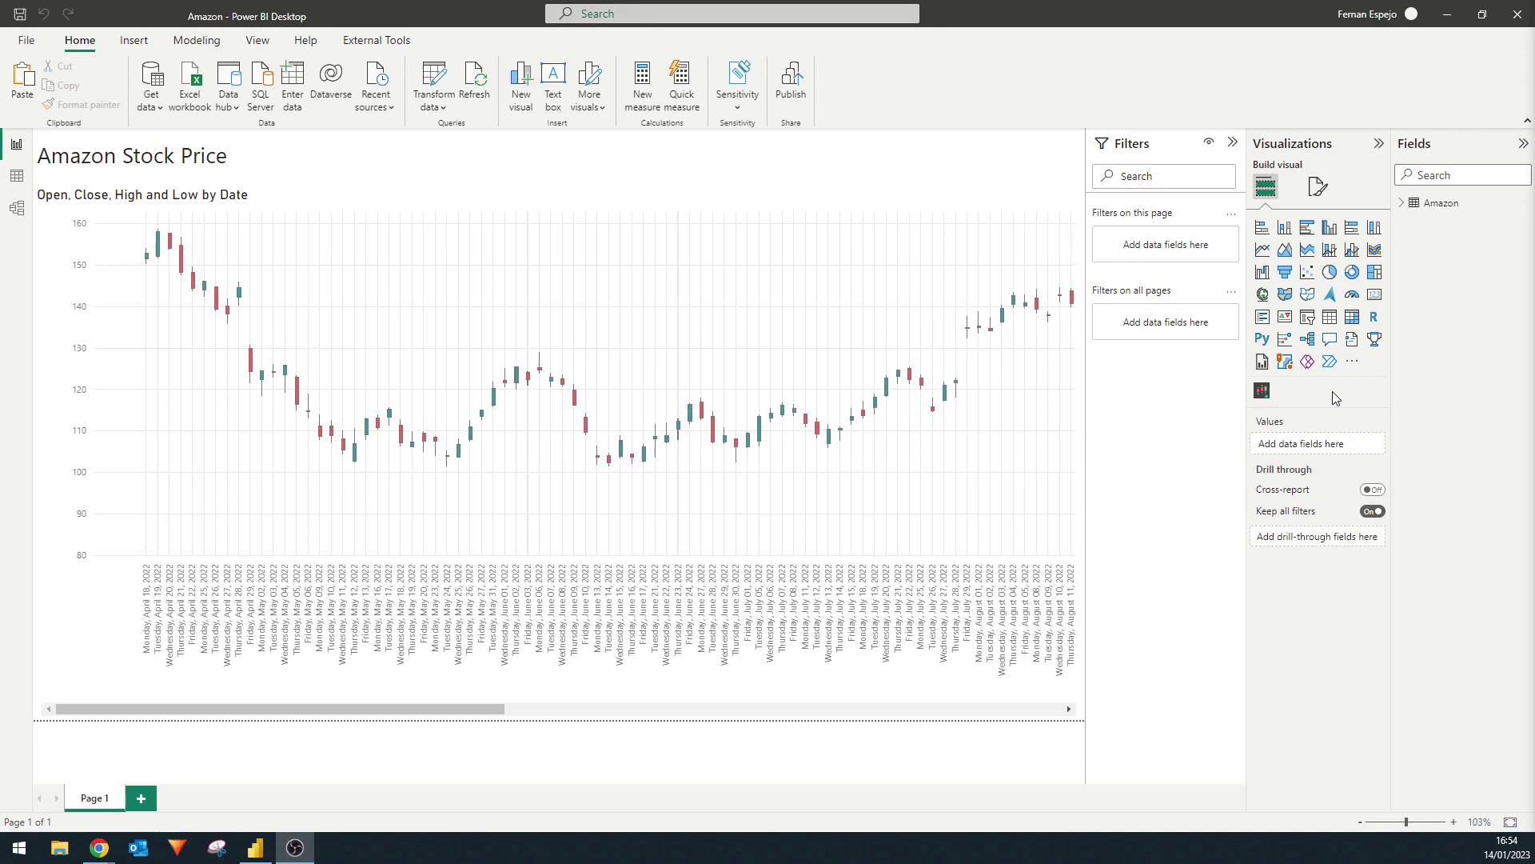
- In the query editor, use Enter Data to create a one-row table 'Last Refresh Date' holding 'data'
click(433, 78)
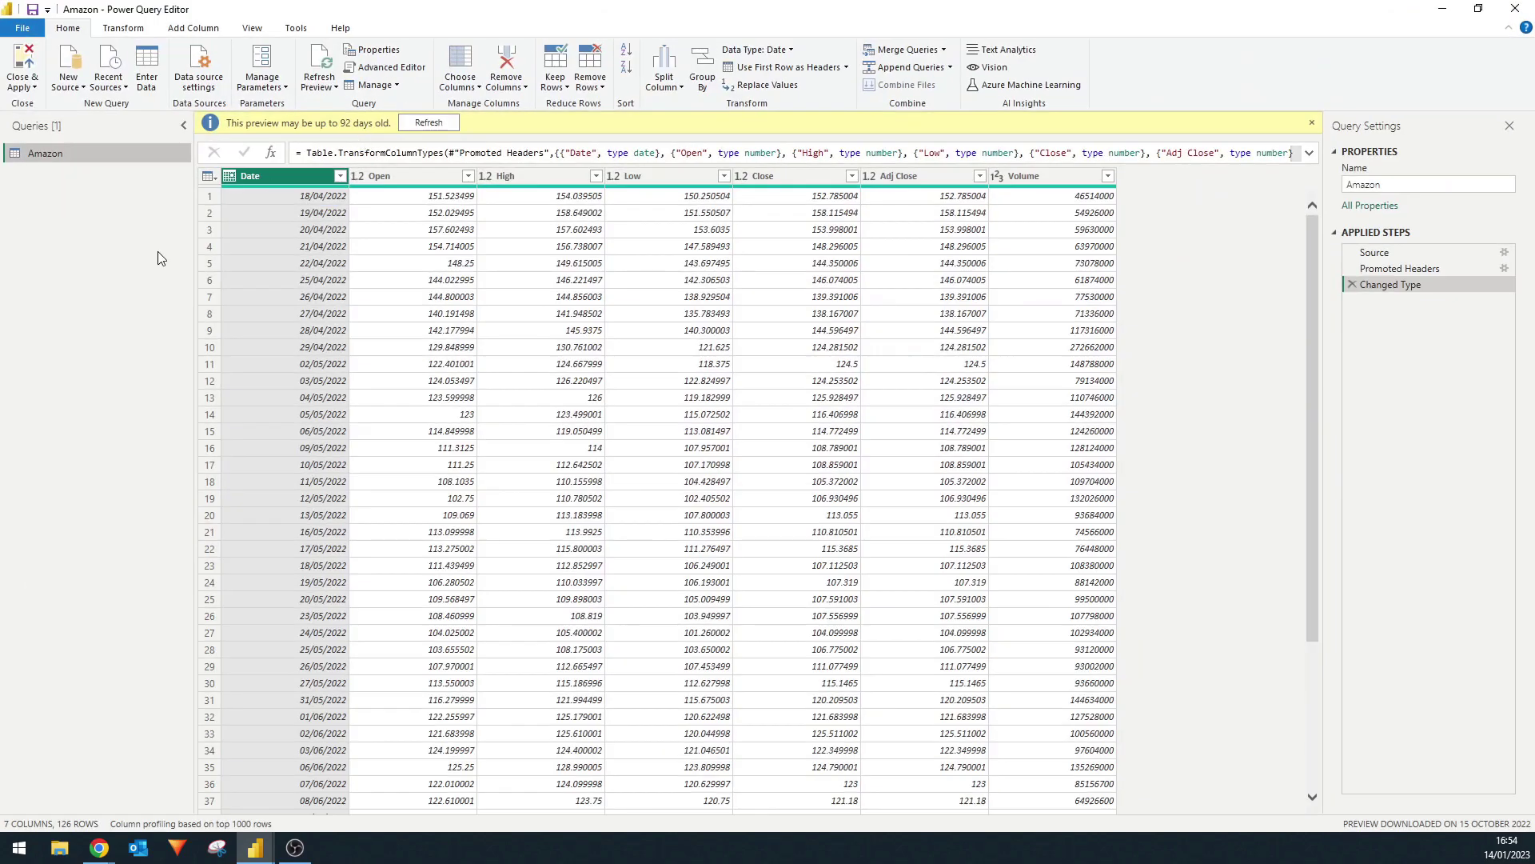
click(124, 28)
click(95, 32)
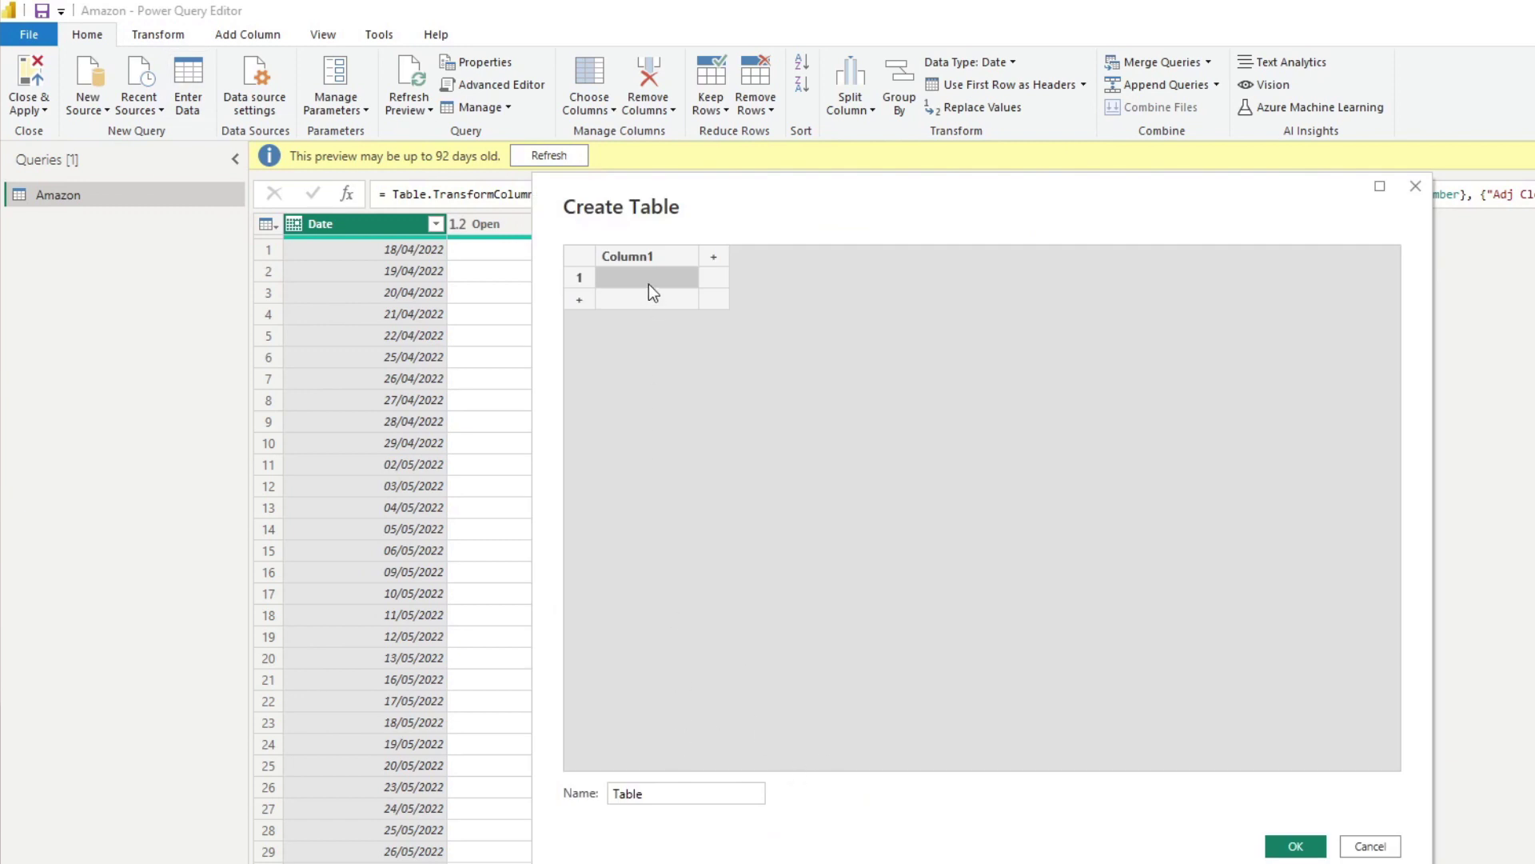
click(649, 285)
drag(713, 780, 545, 798)
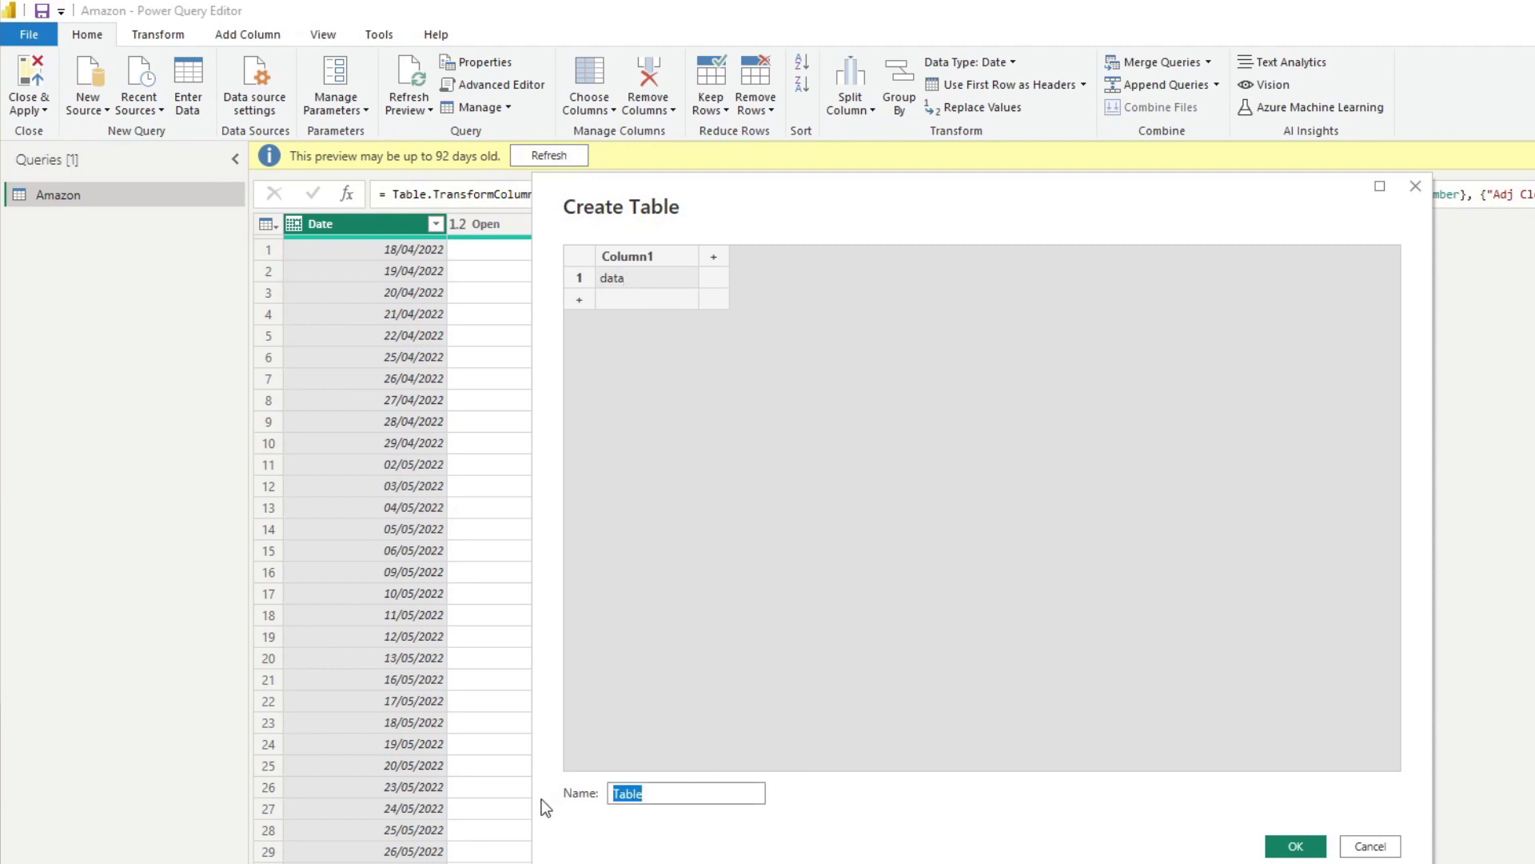
text(Last Refresh Date)
click(1295, 846)
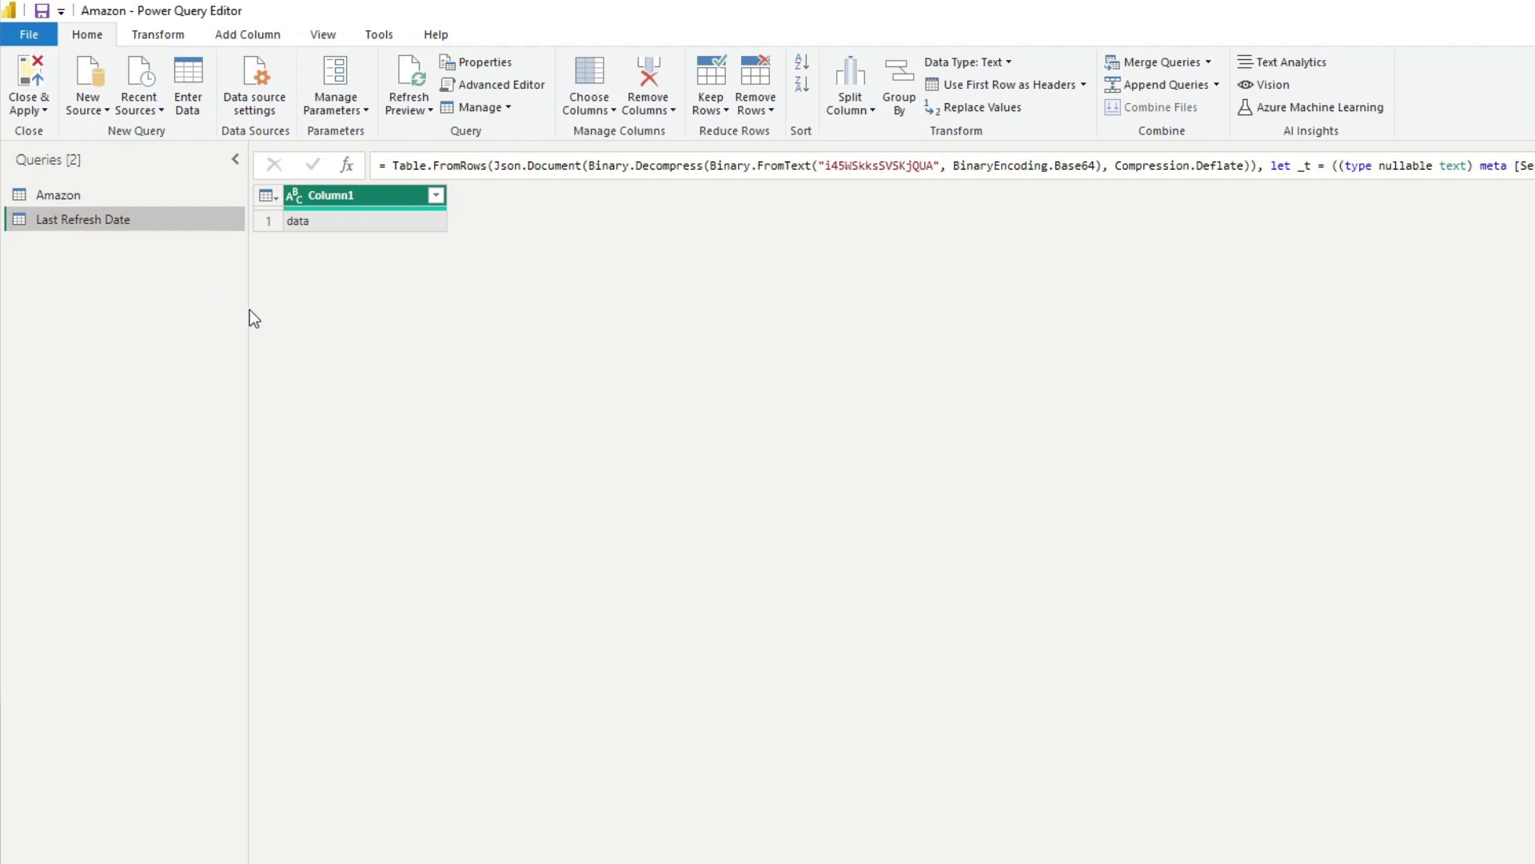
- Add a custom column named Date with the formula DateTime.LocalNow()
click(254, 34)
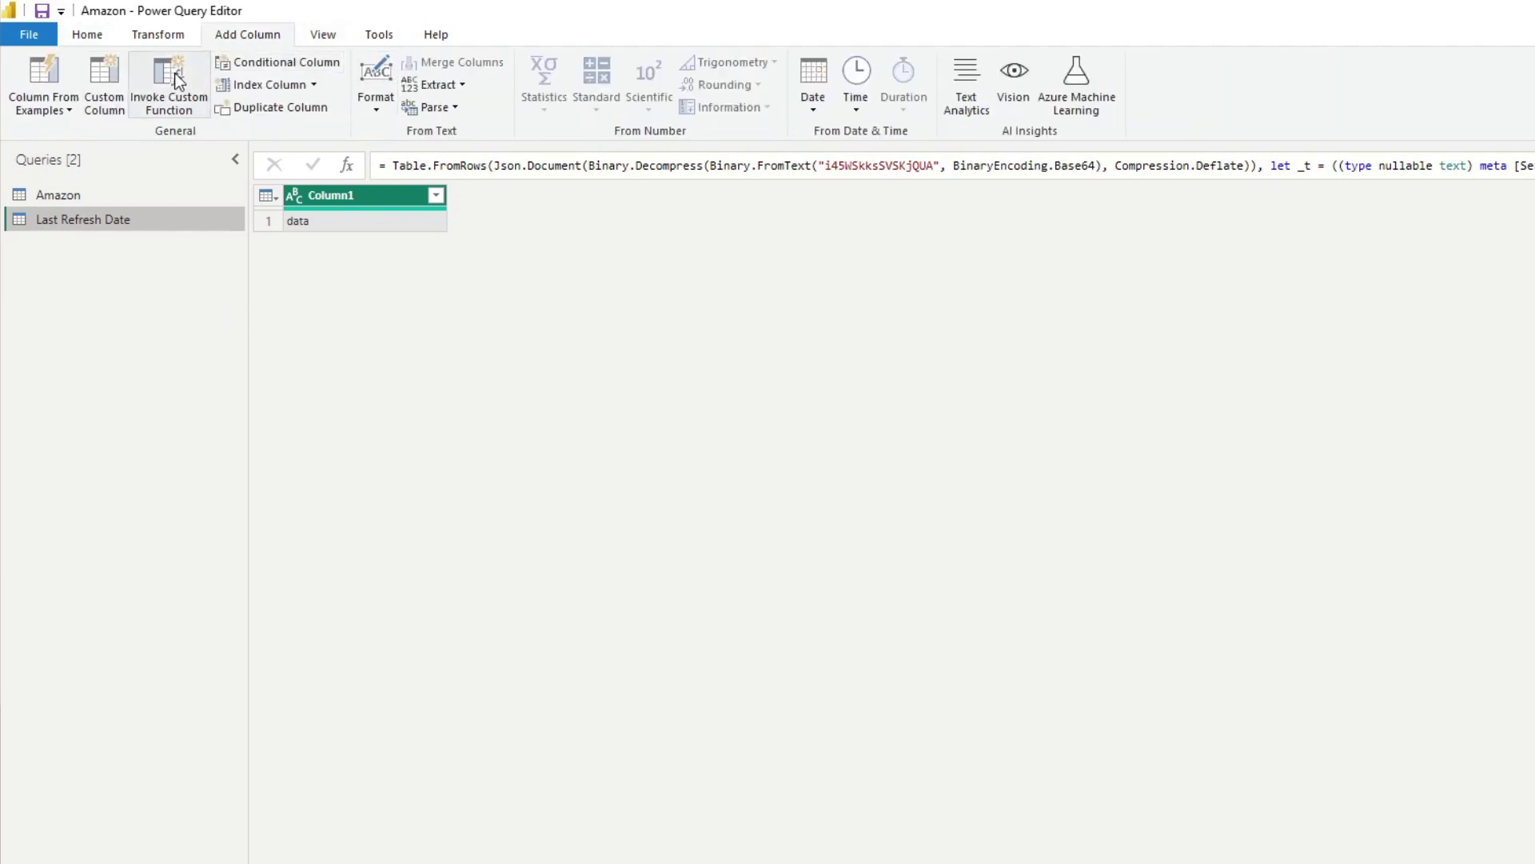
click(122, 86)
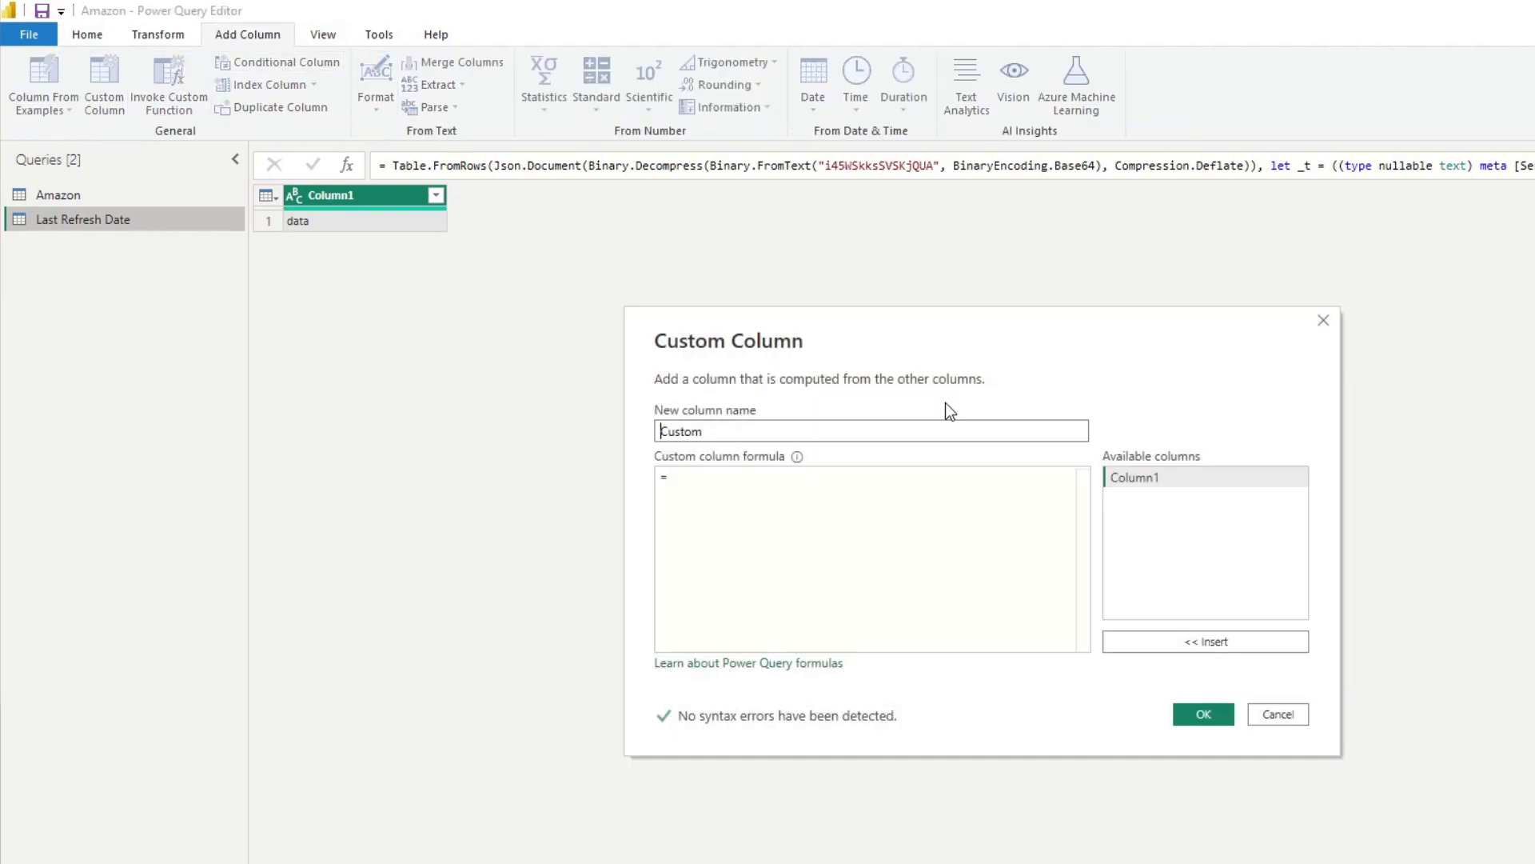
key(ctrl+a)
text(Date)
click(813, 576)
text(Last)
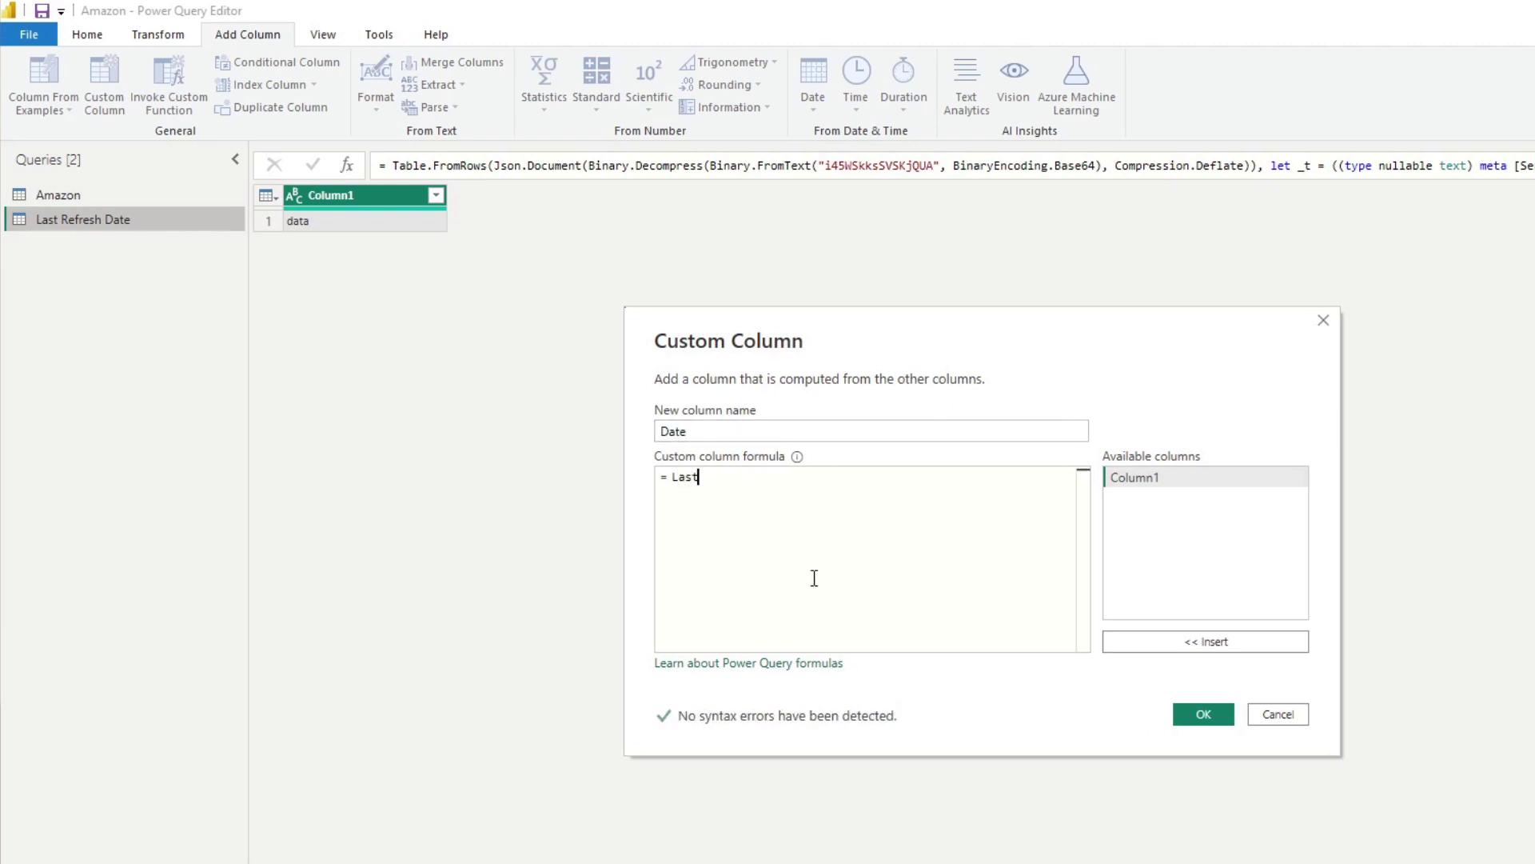
key(BackSpace)
key(BackSpace)
key(BackSpace)
key(BackSpace)
text(Dat)
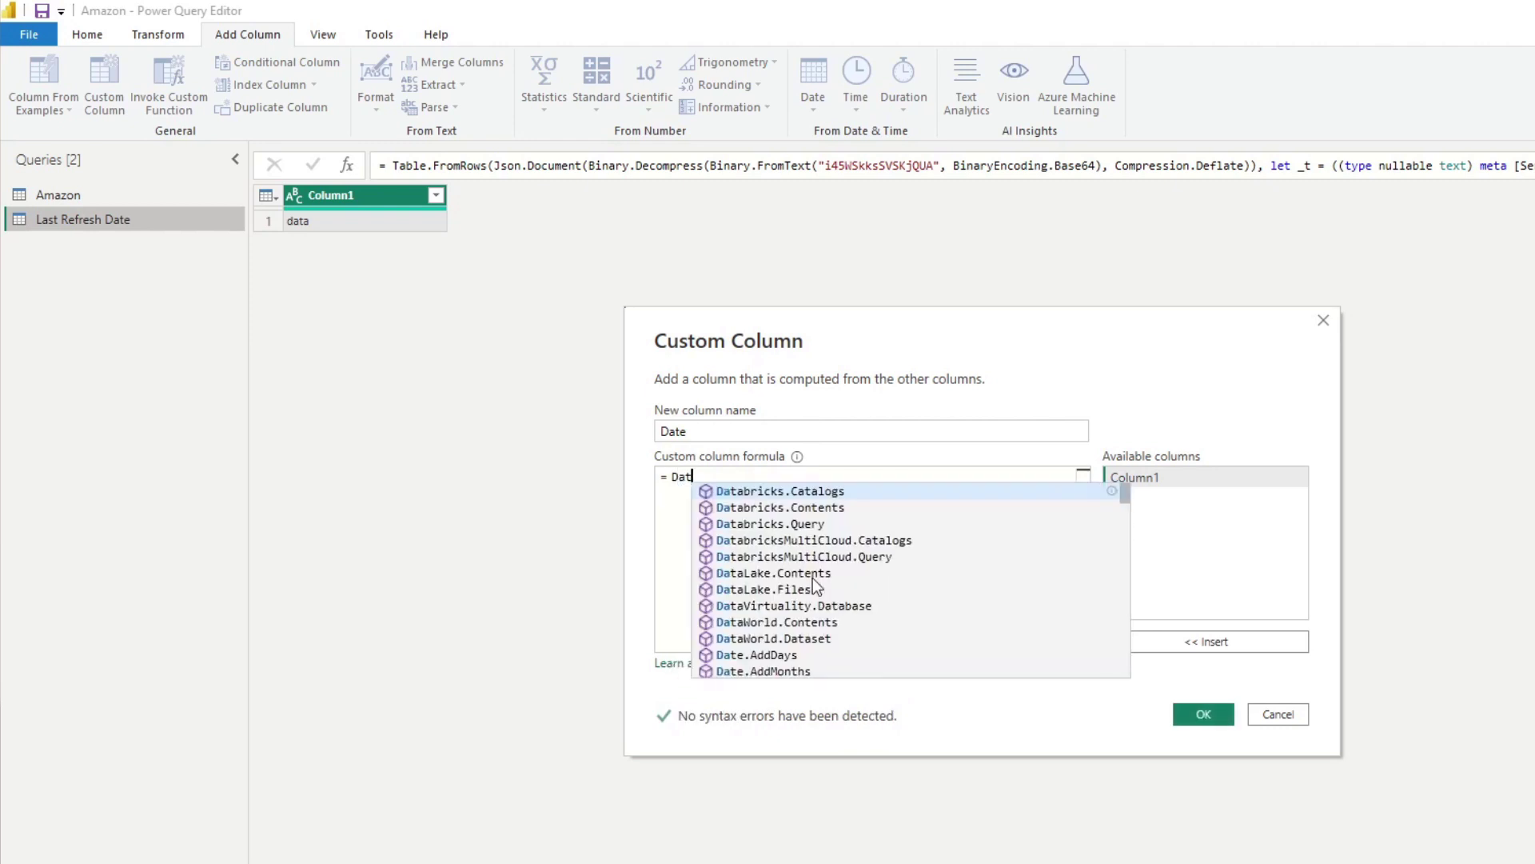
text(eTime.Local)
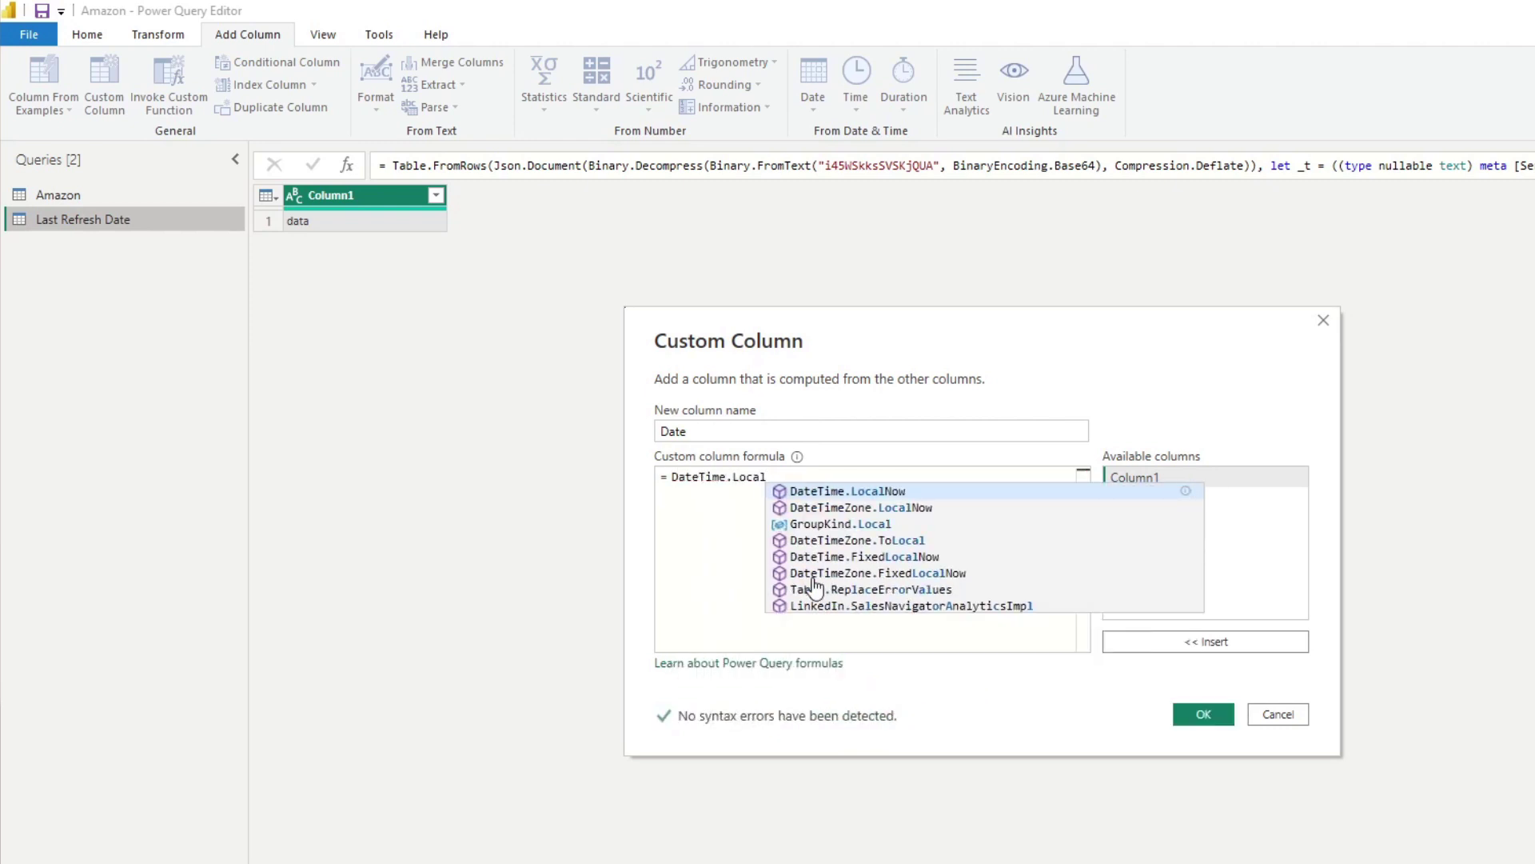
text(Now()
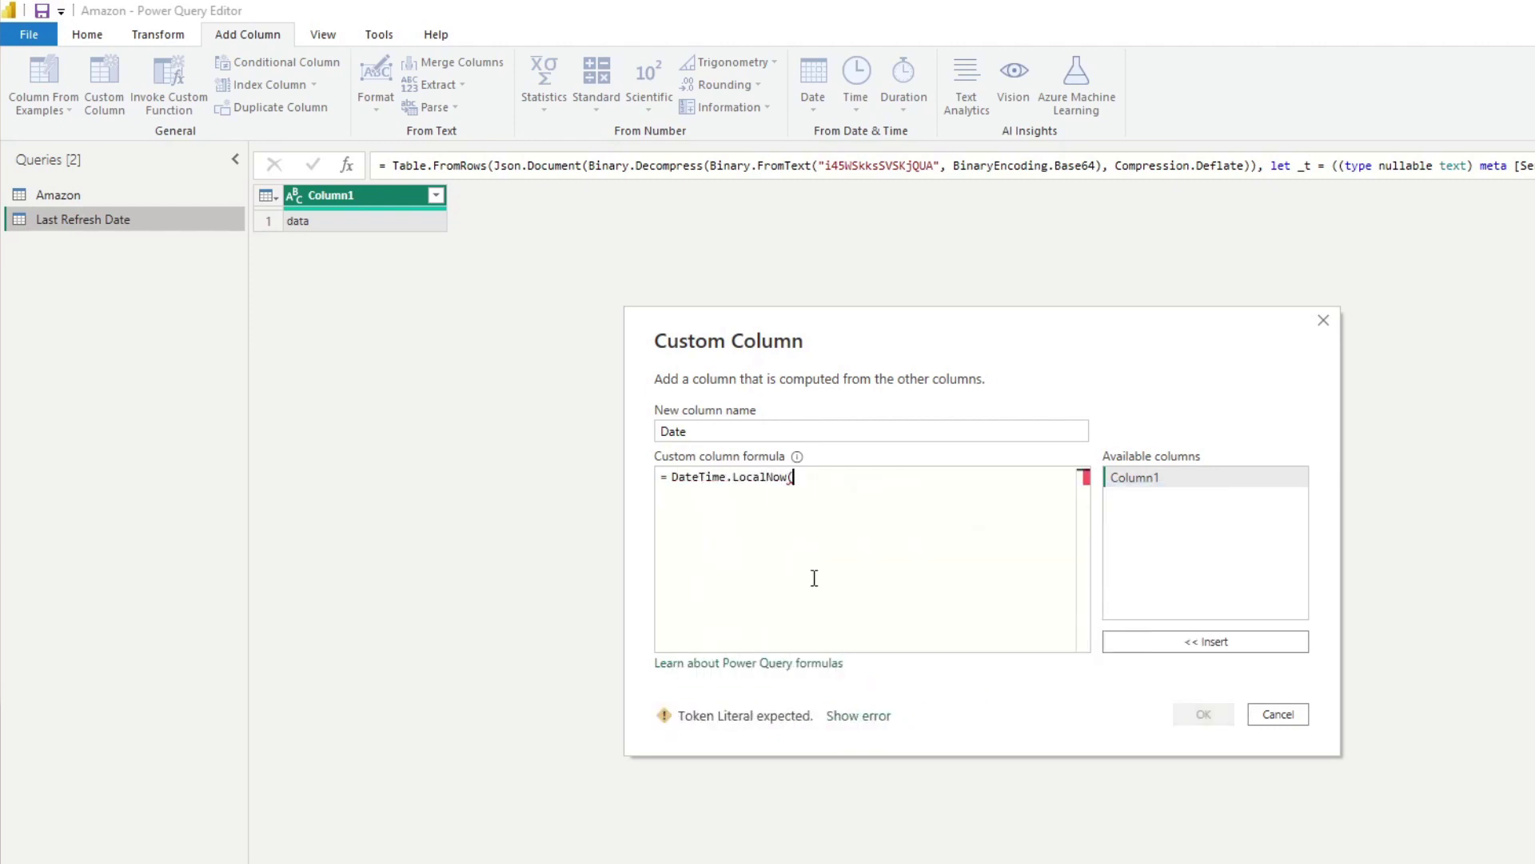
text())
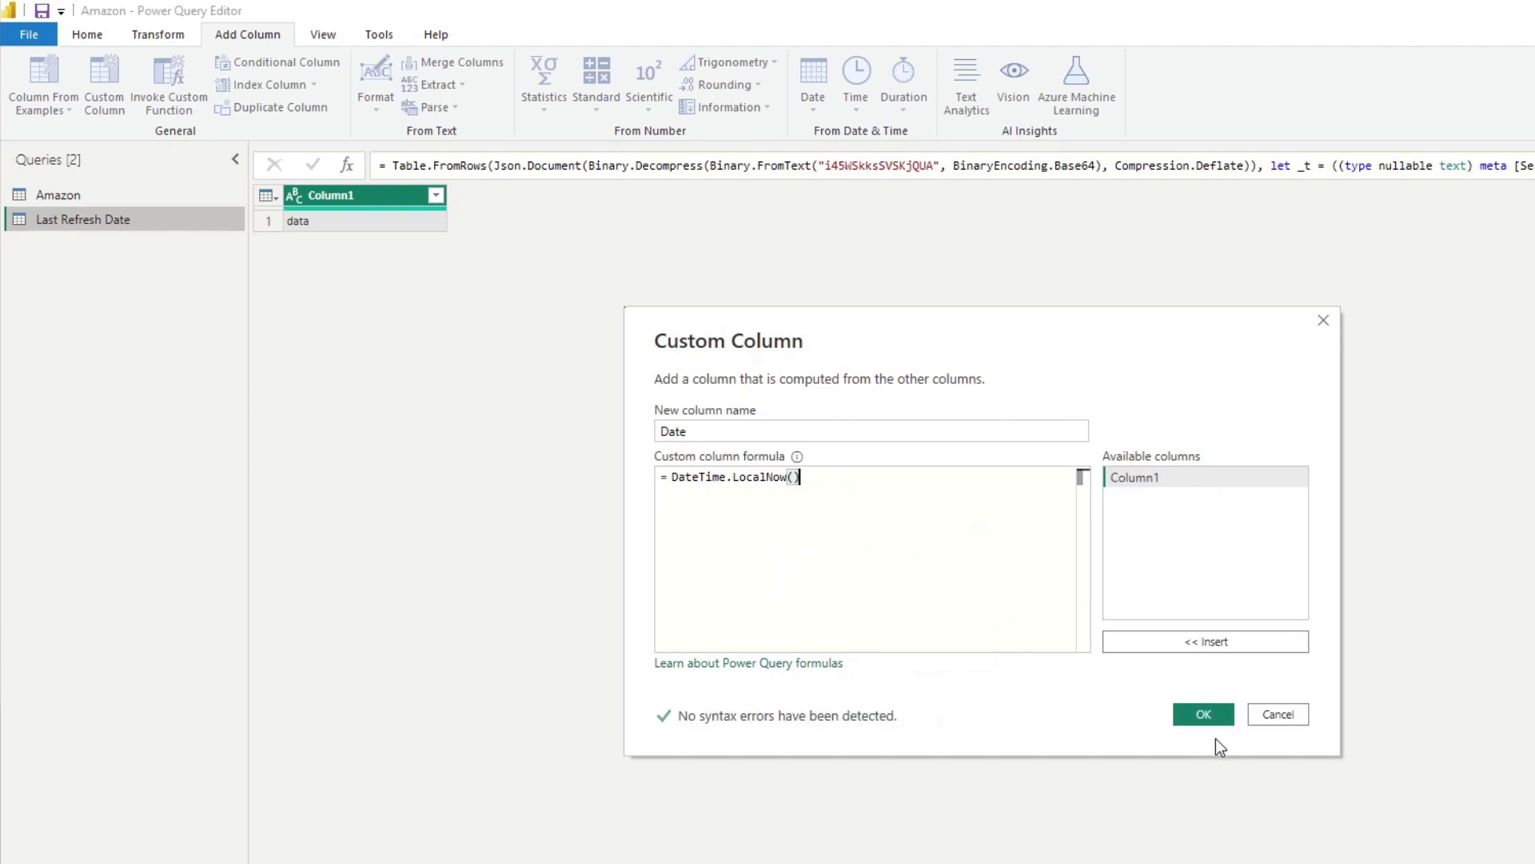
click(1204, 713)
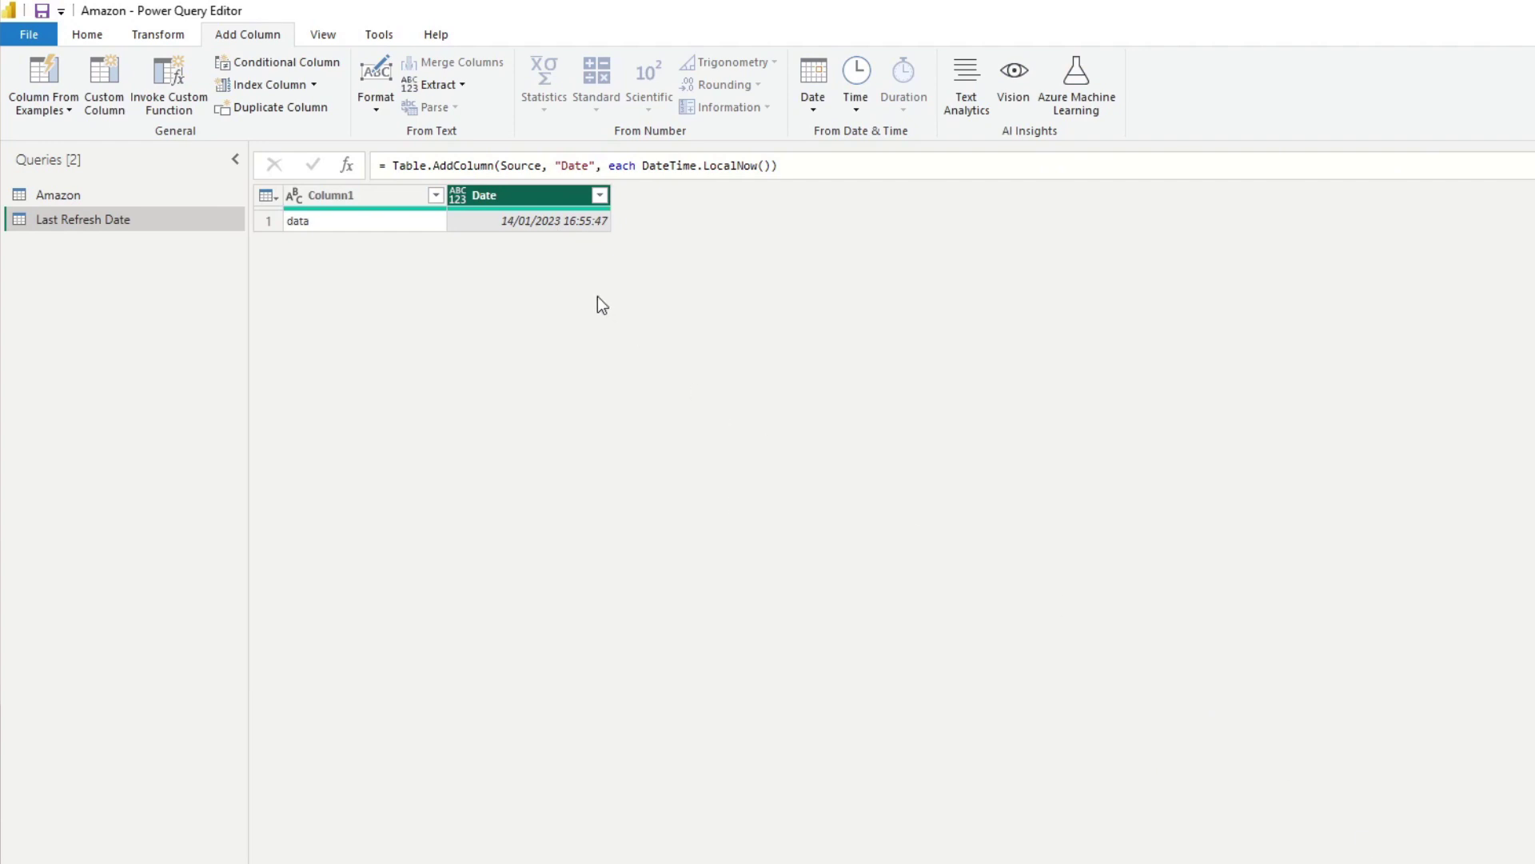
- Set Date to the Date/Time type, remove Column1, and apply the query changes
click(453, 203)
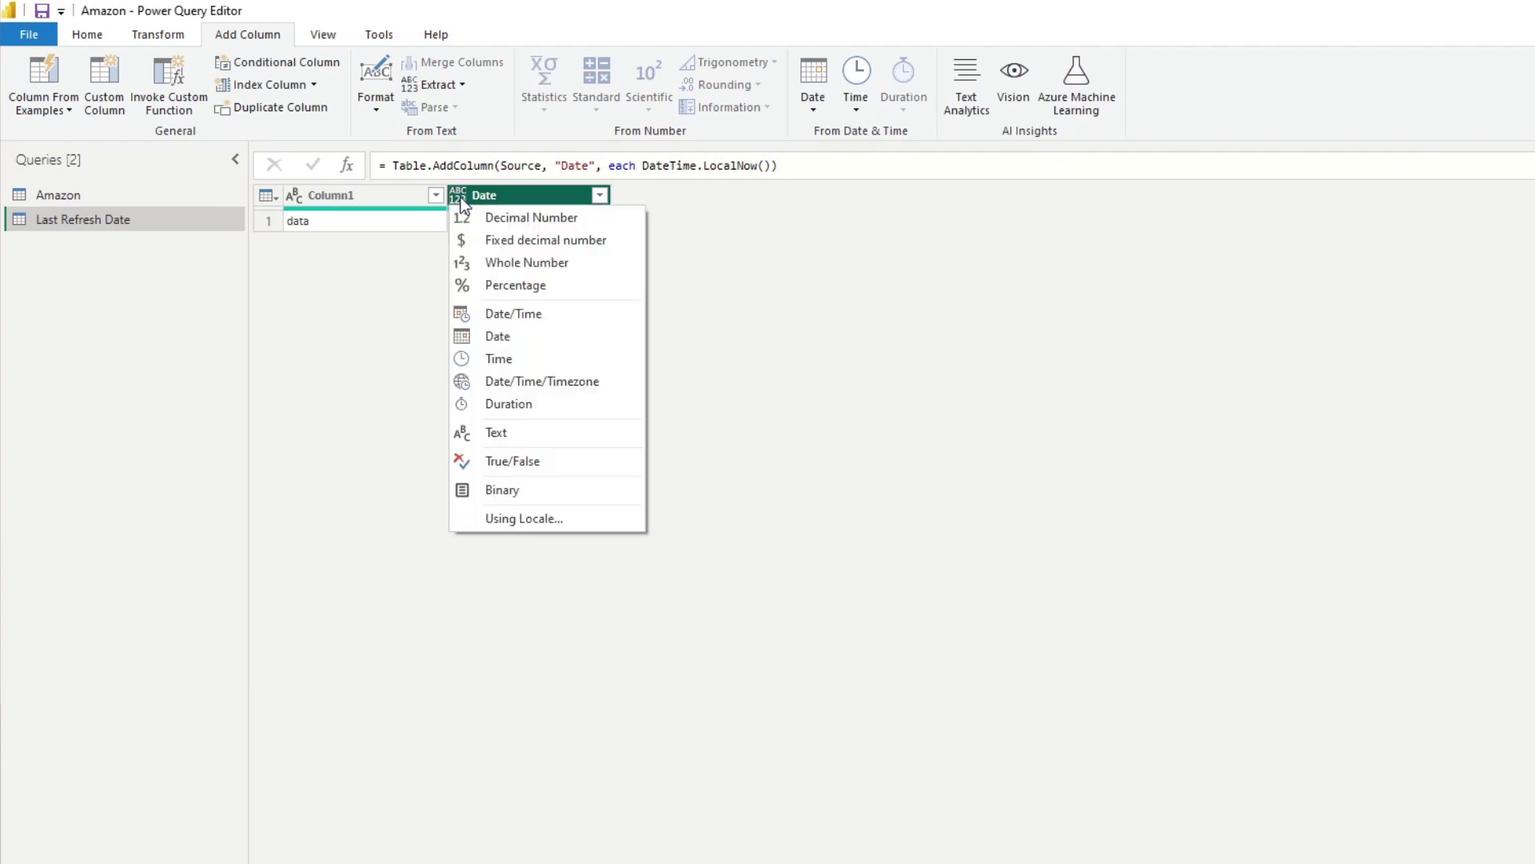
click(530, 315)
click(350, 198)
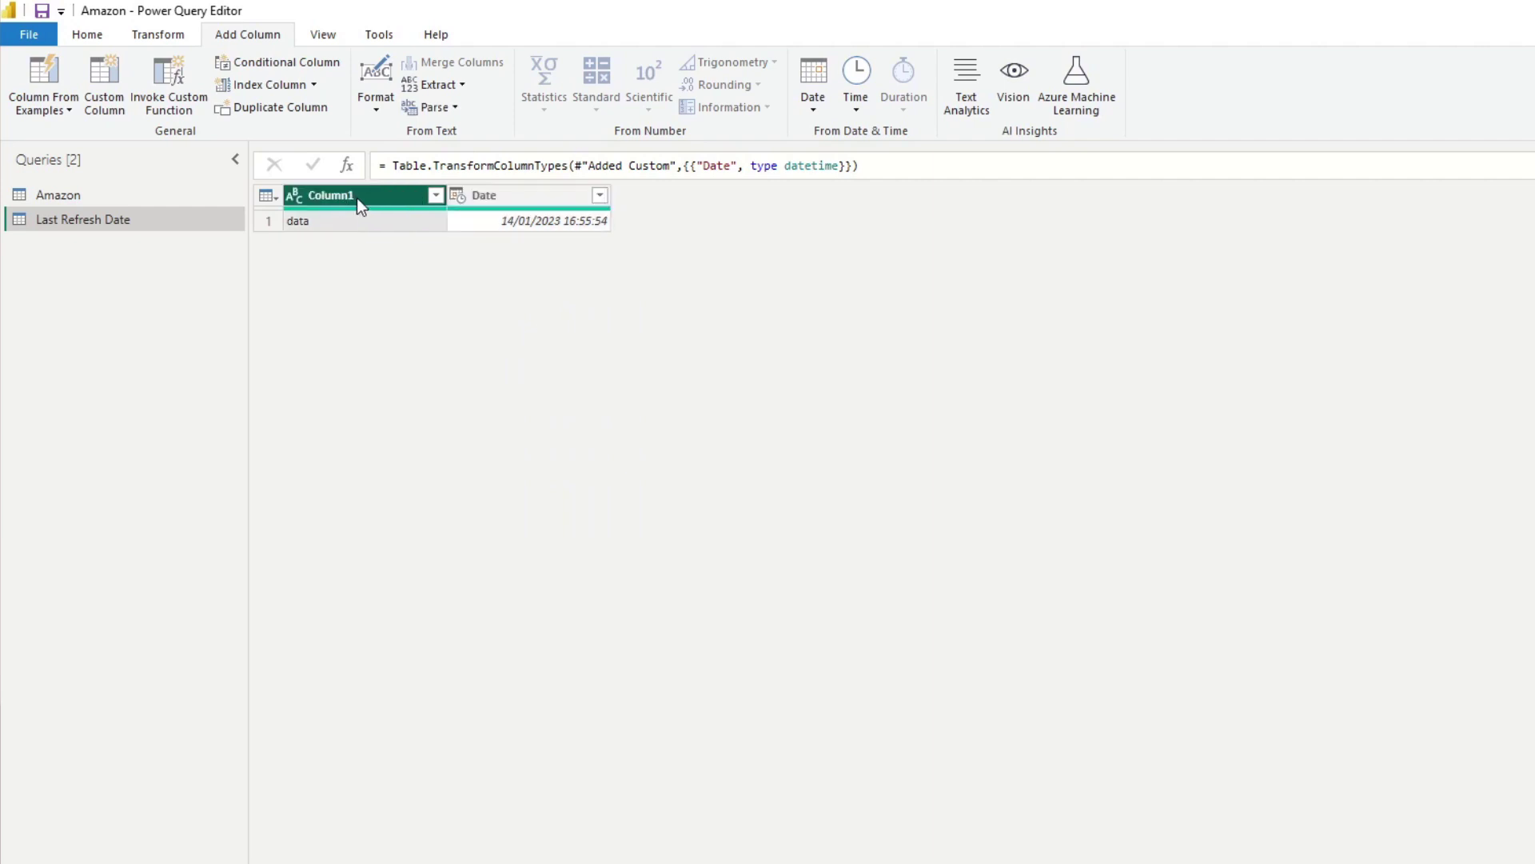
right_click(357, 198)
click(372, 237)
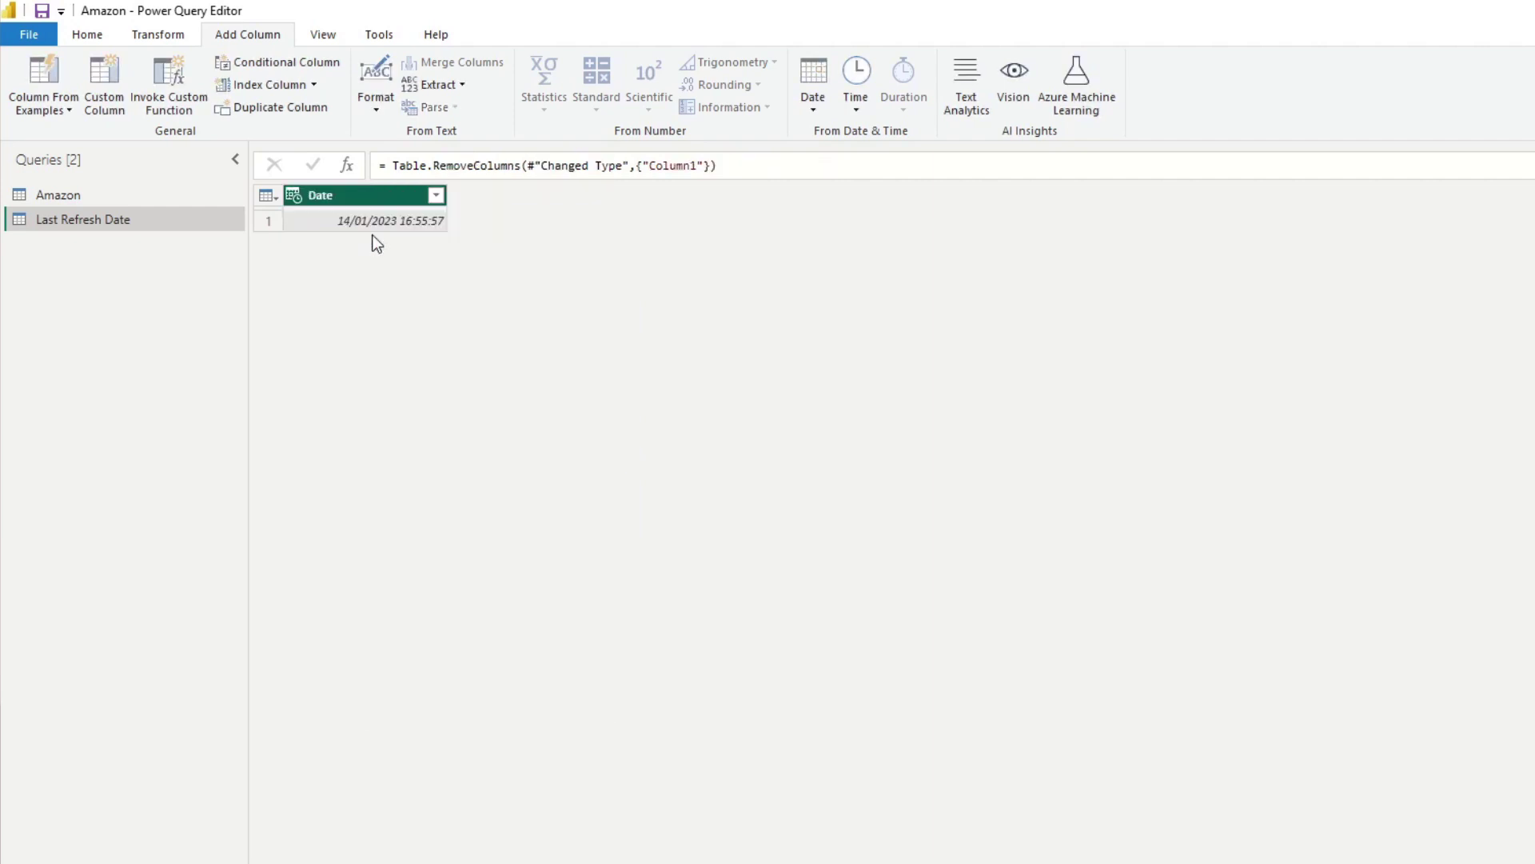
click(70, 40)
click(38, 59)
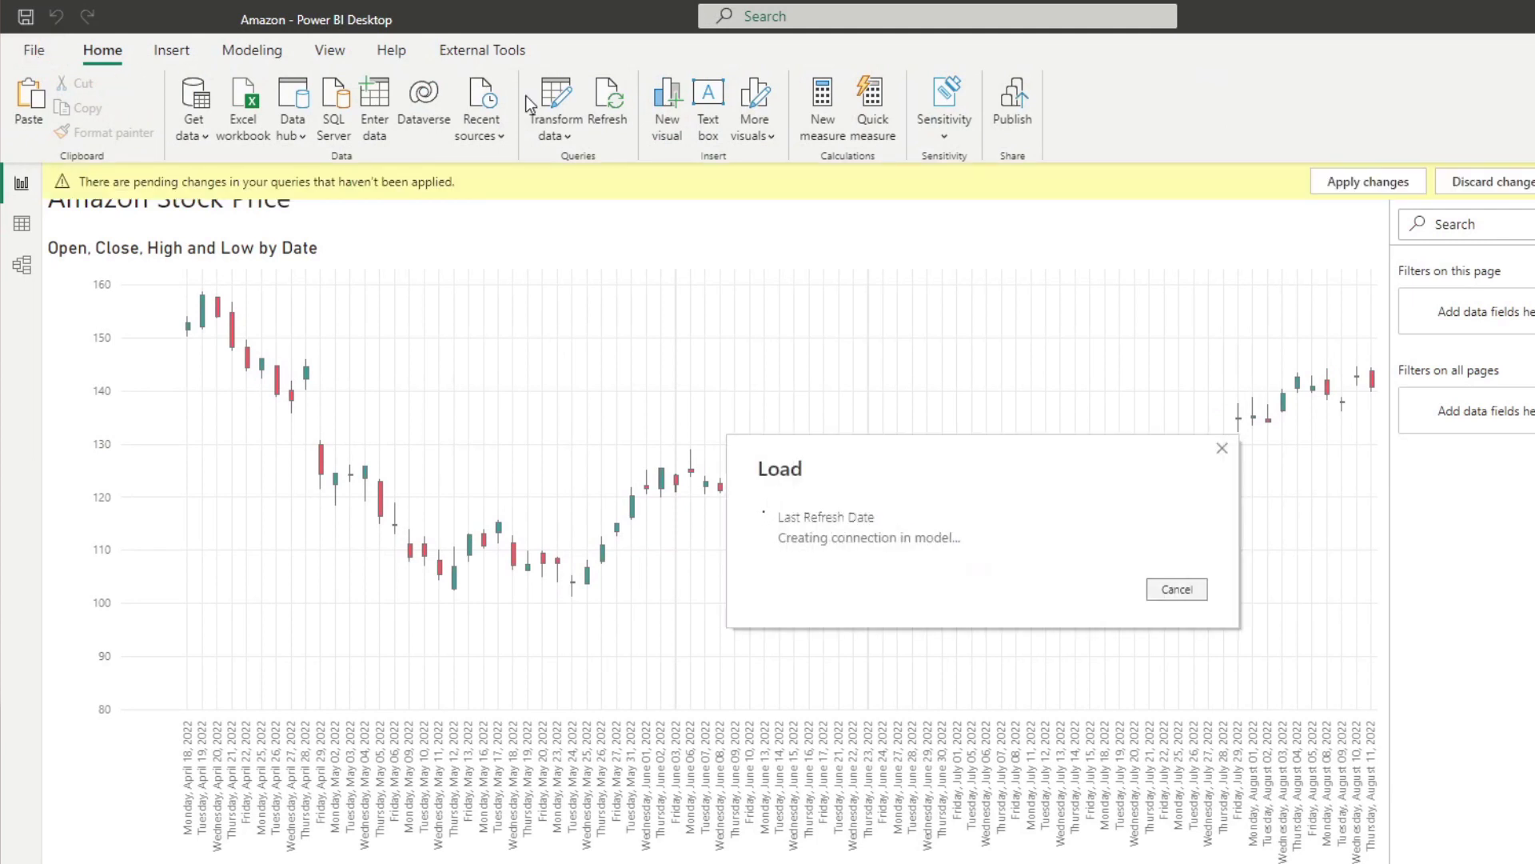
- Insert a text box and place it as a thin strip at the page's top right
click(252, 51)
click(187, 49)
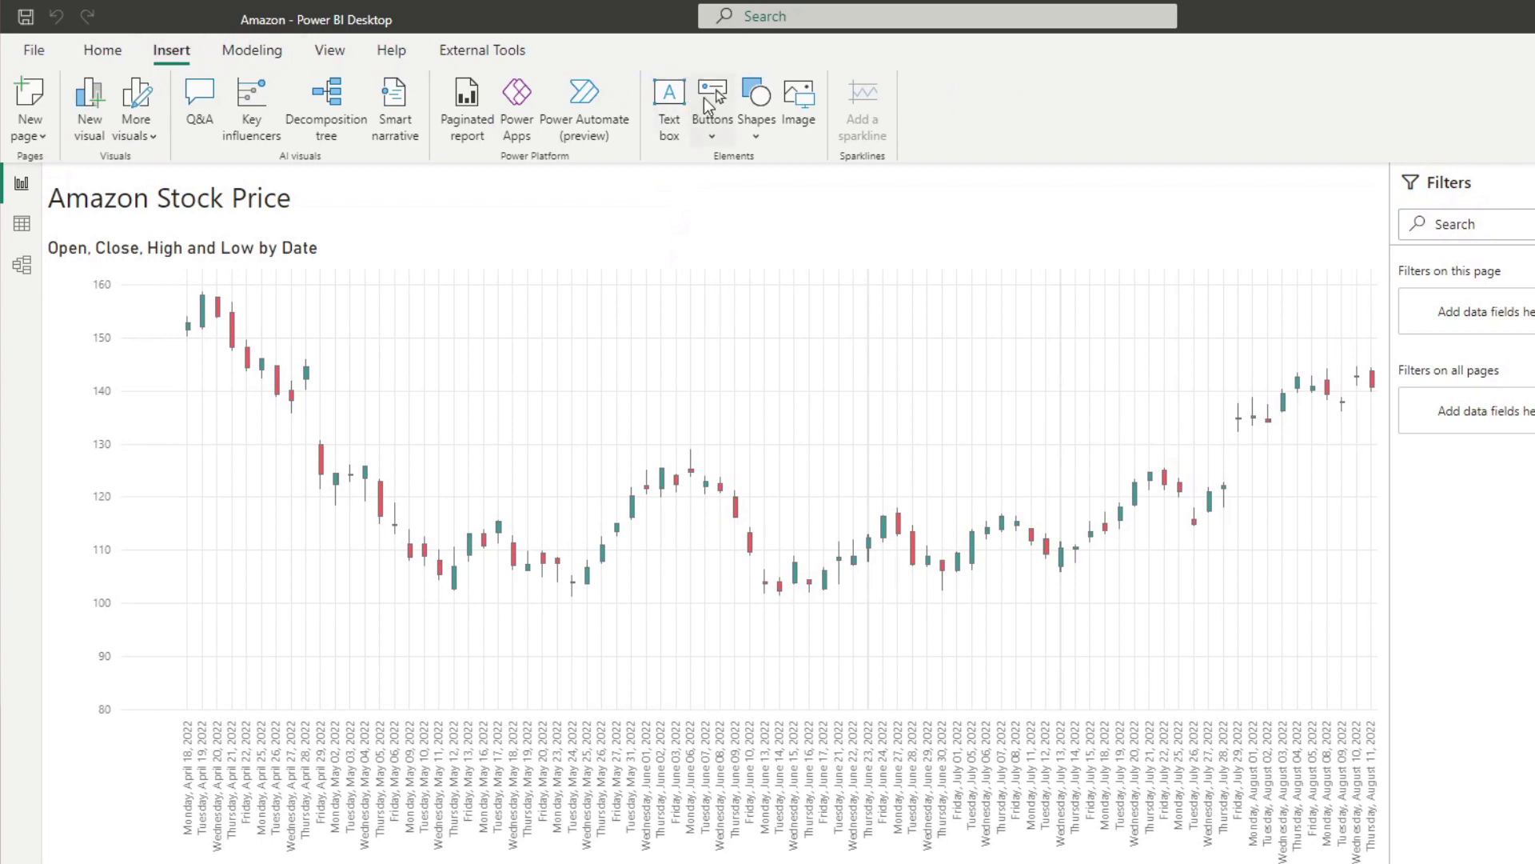
click(669, 111)
drag(380, 271, 1341, 214)
drag(1231, 477, 1263, 179)
- Type 'Last refresh date:' followed by the dynamic last refresh date value, then nudge the box right
click(1216, 196)
text(Last re)
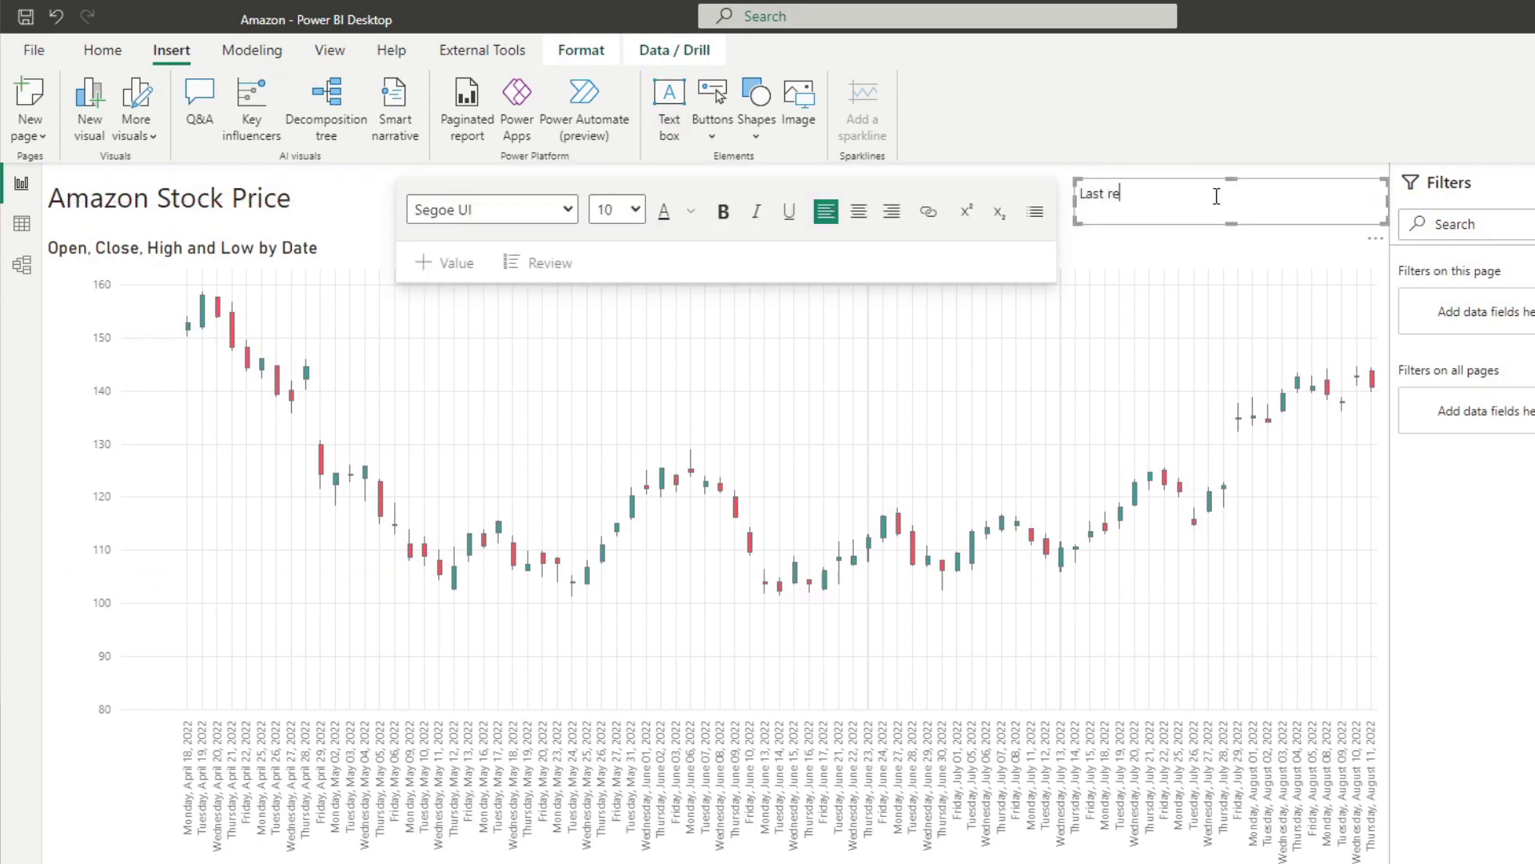
text(fresh date:)
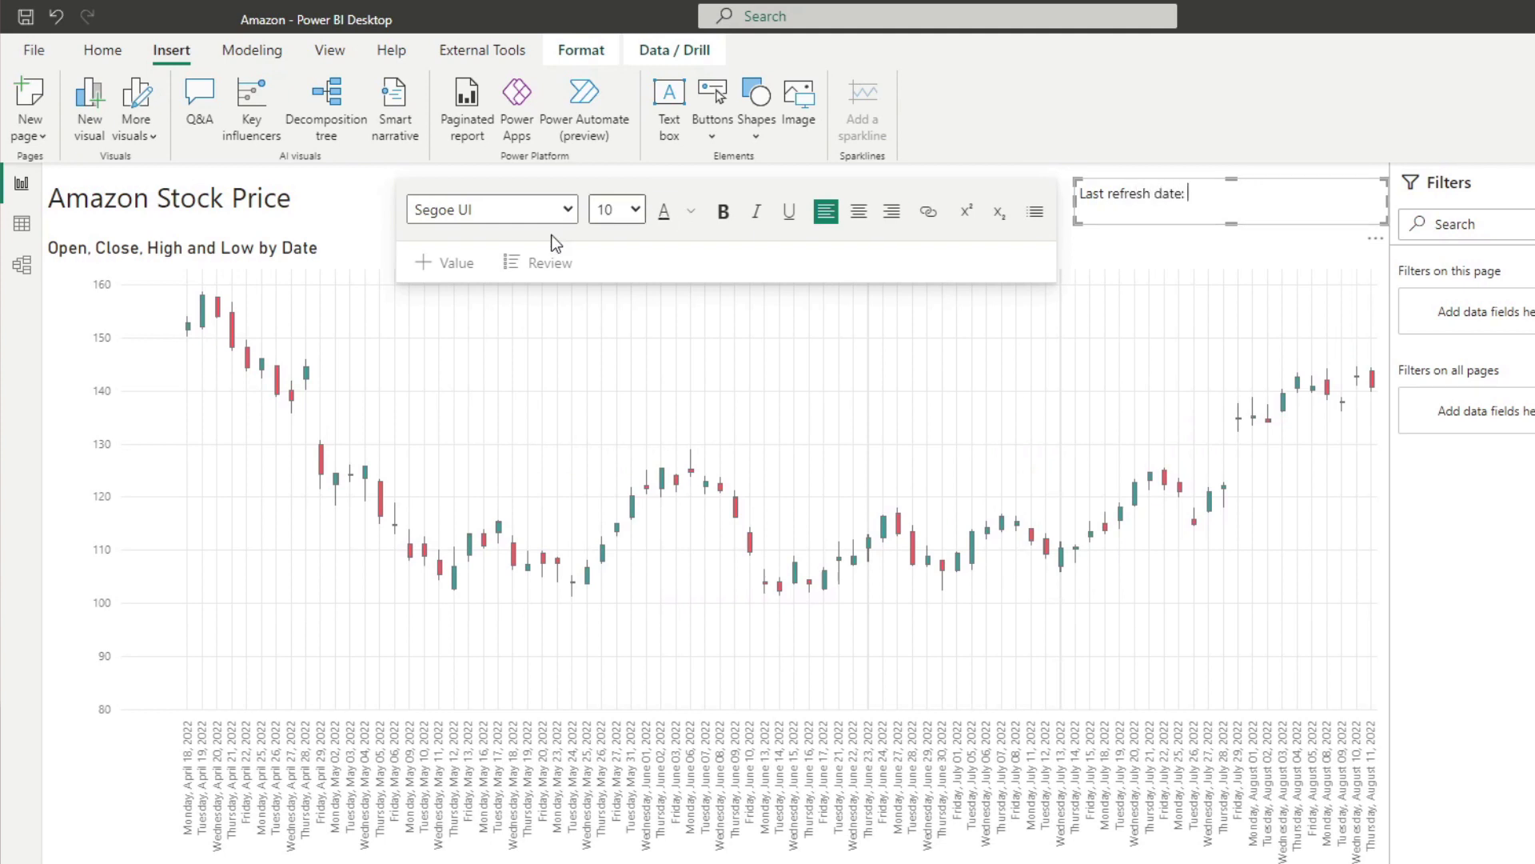
click(448, 266)
text(last refresh date)
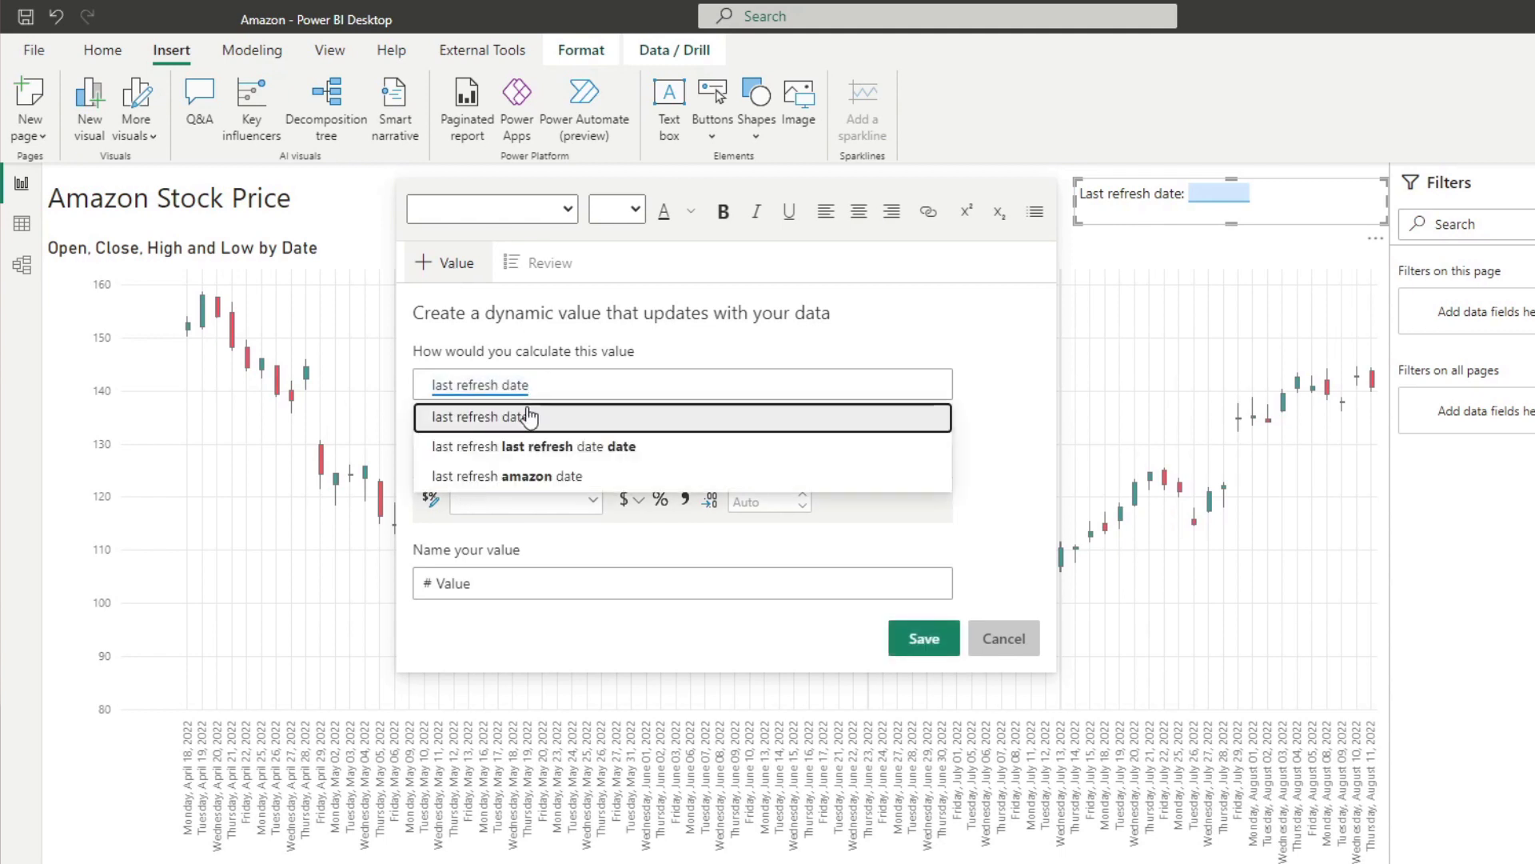
click(512, 415)
click(928, 640)
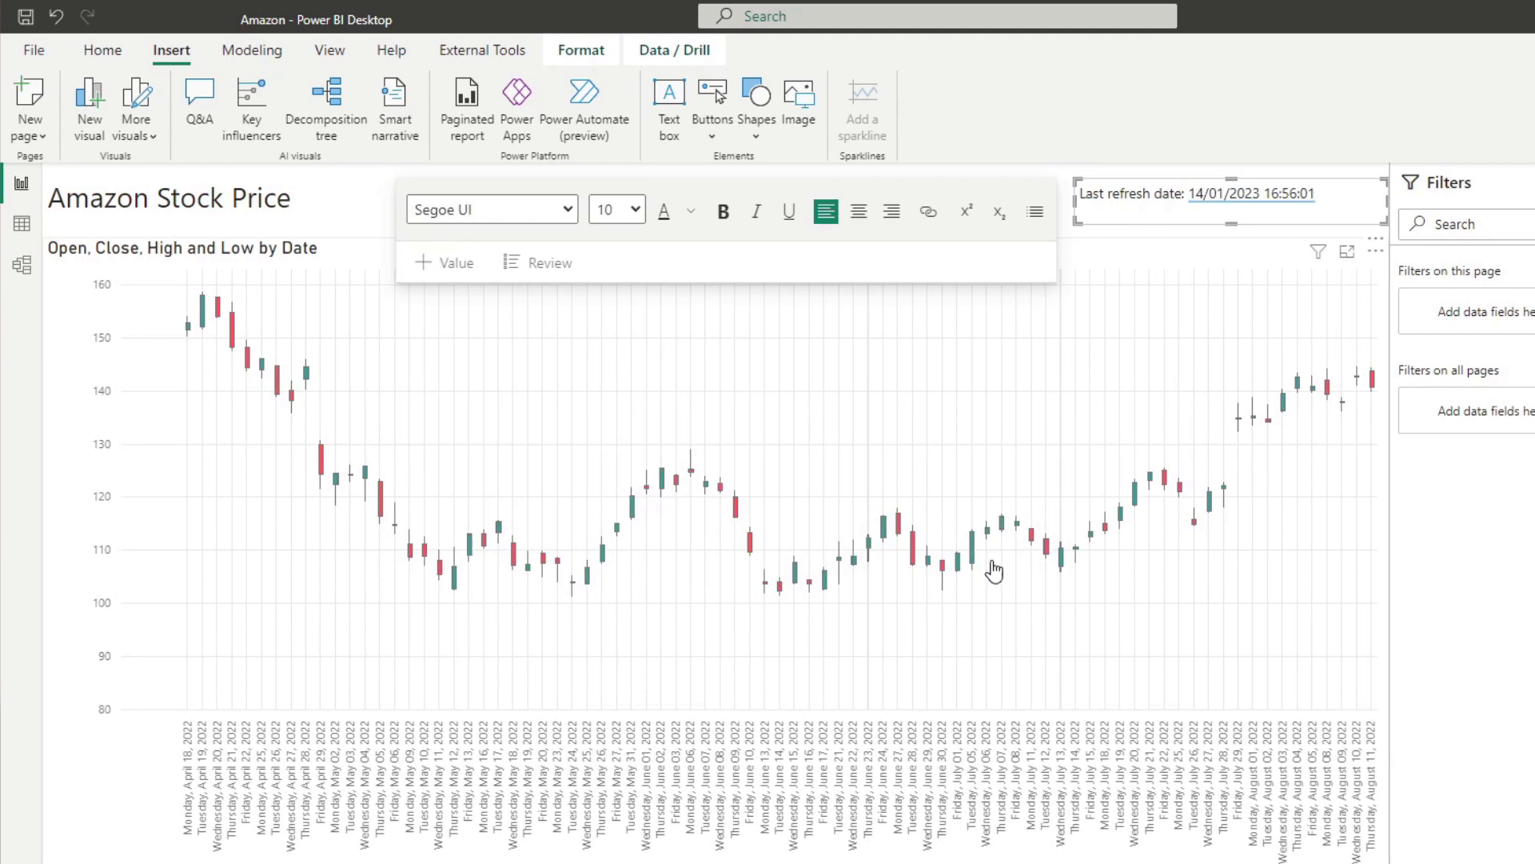
click(966, 171)
drag(1081, 205, 1129, 205)
click(1054, 173)
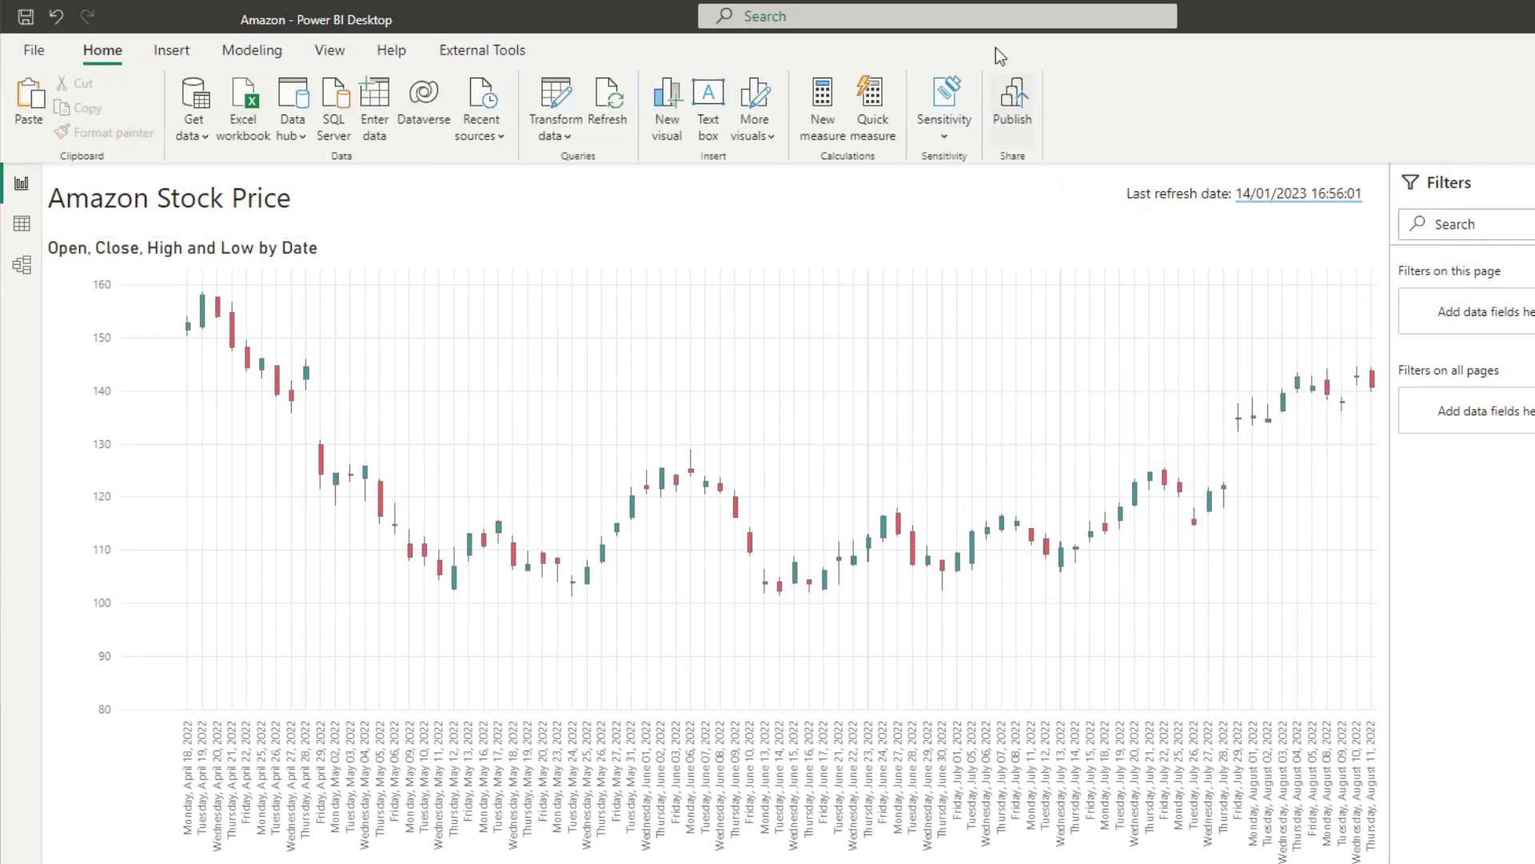
- Publish the Amazon report to the Stocks workspace, then close Power BI Desktop
click(1016, 96)
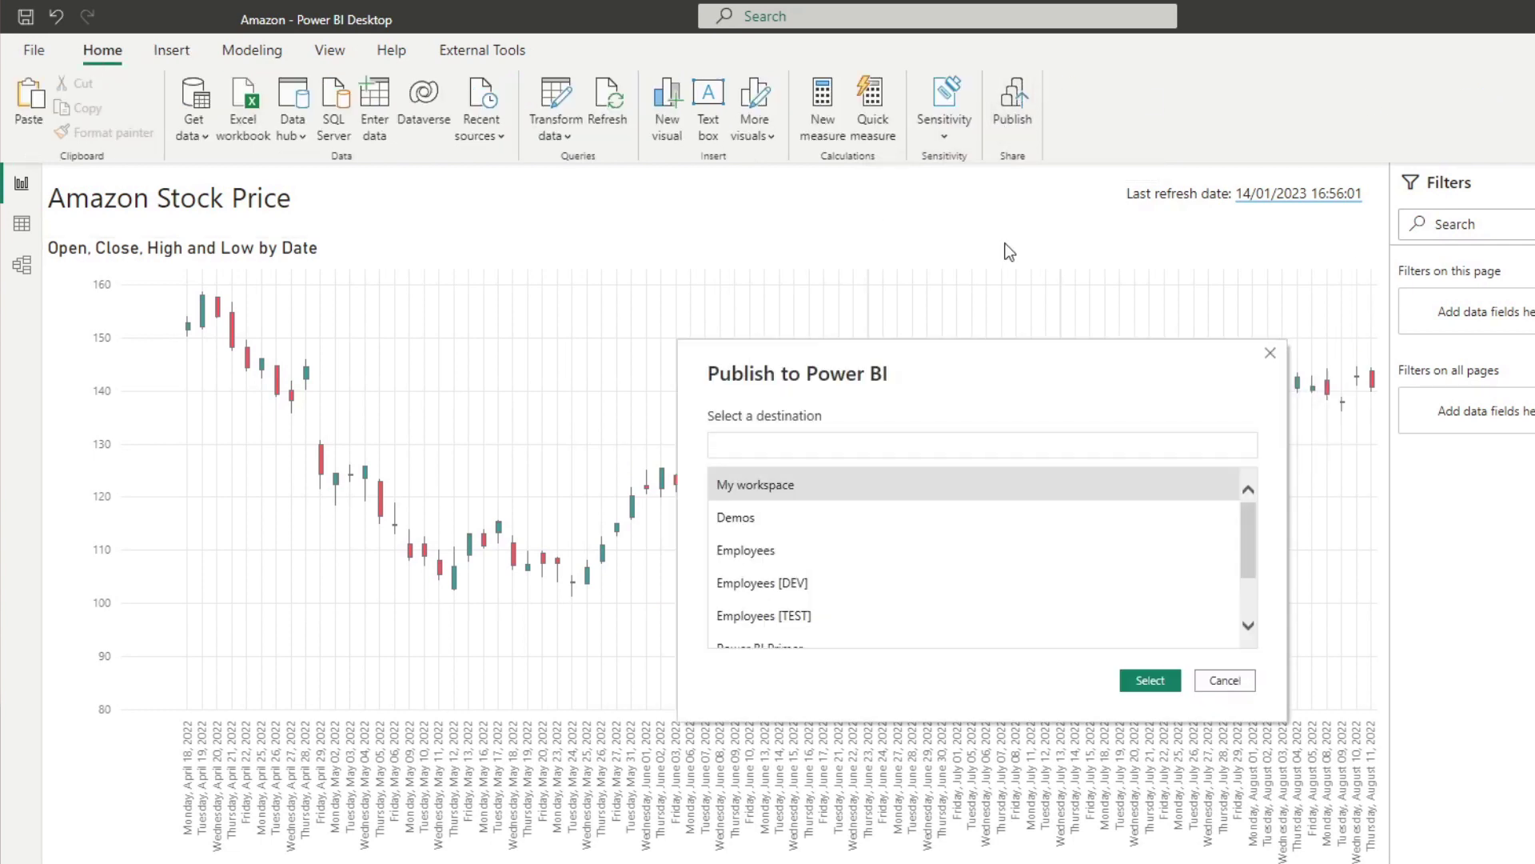
scroll(893, 578, down, 1)
scroll(893, 577, down, 1)
click(856, 629)
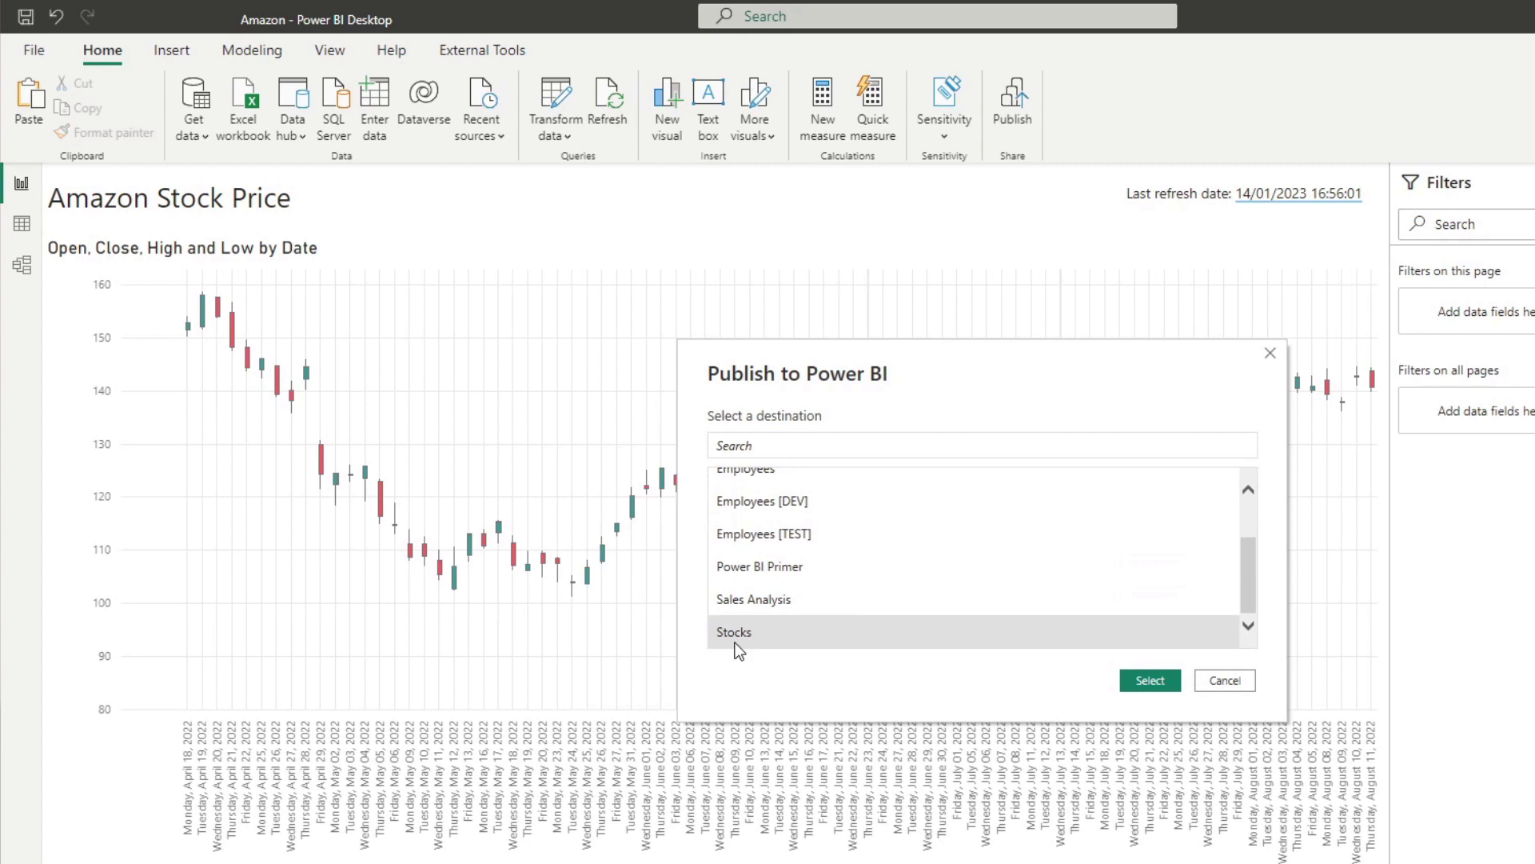
click(1128, 687)
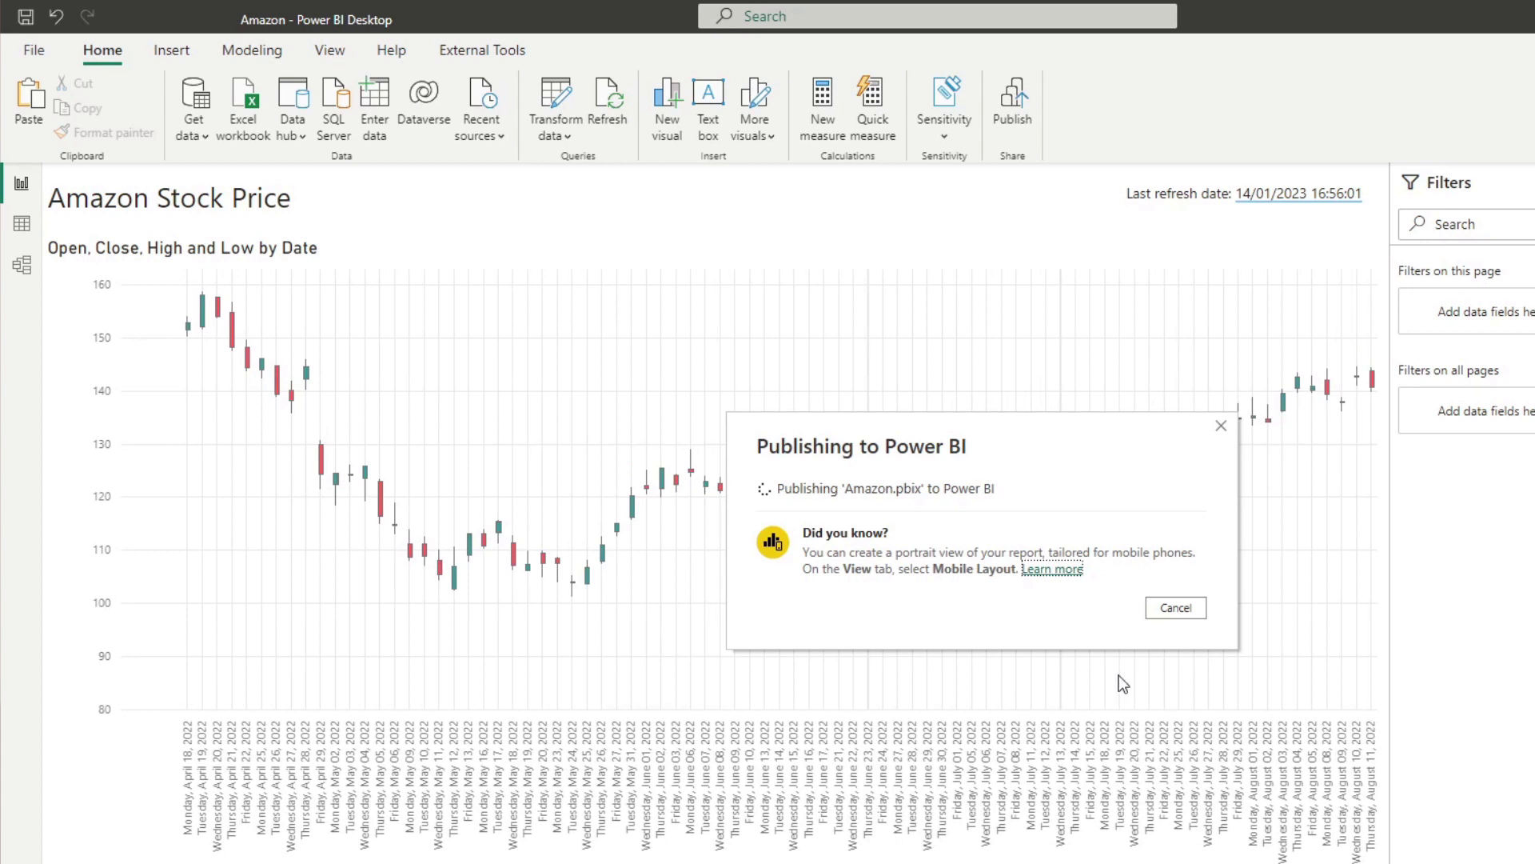
click(1167, 672)
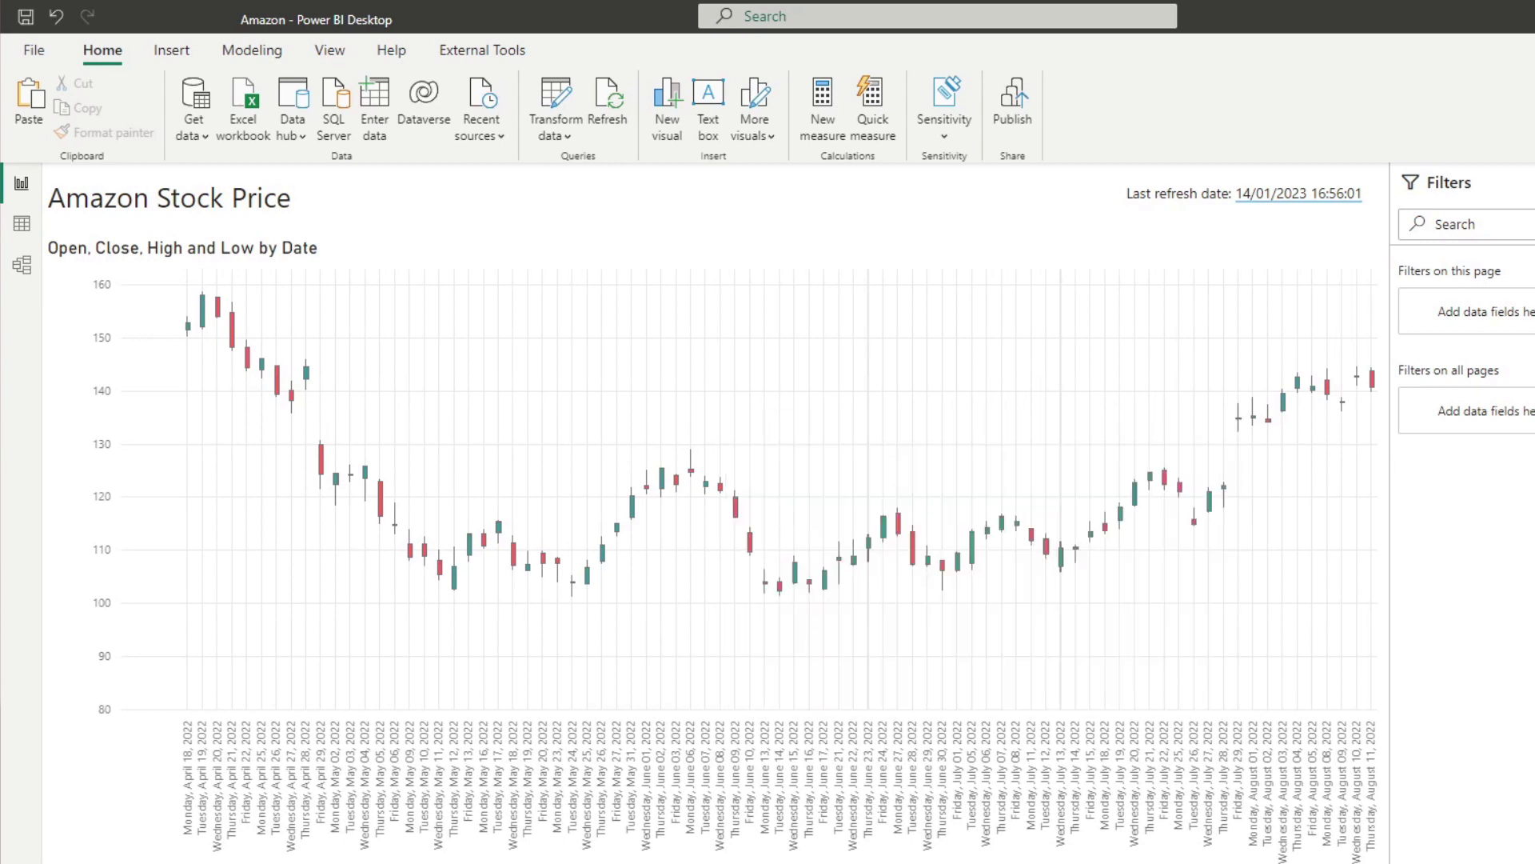
key(alt+F4)
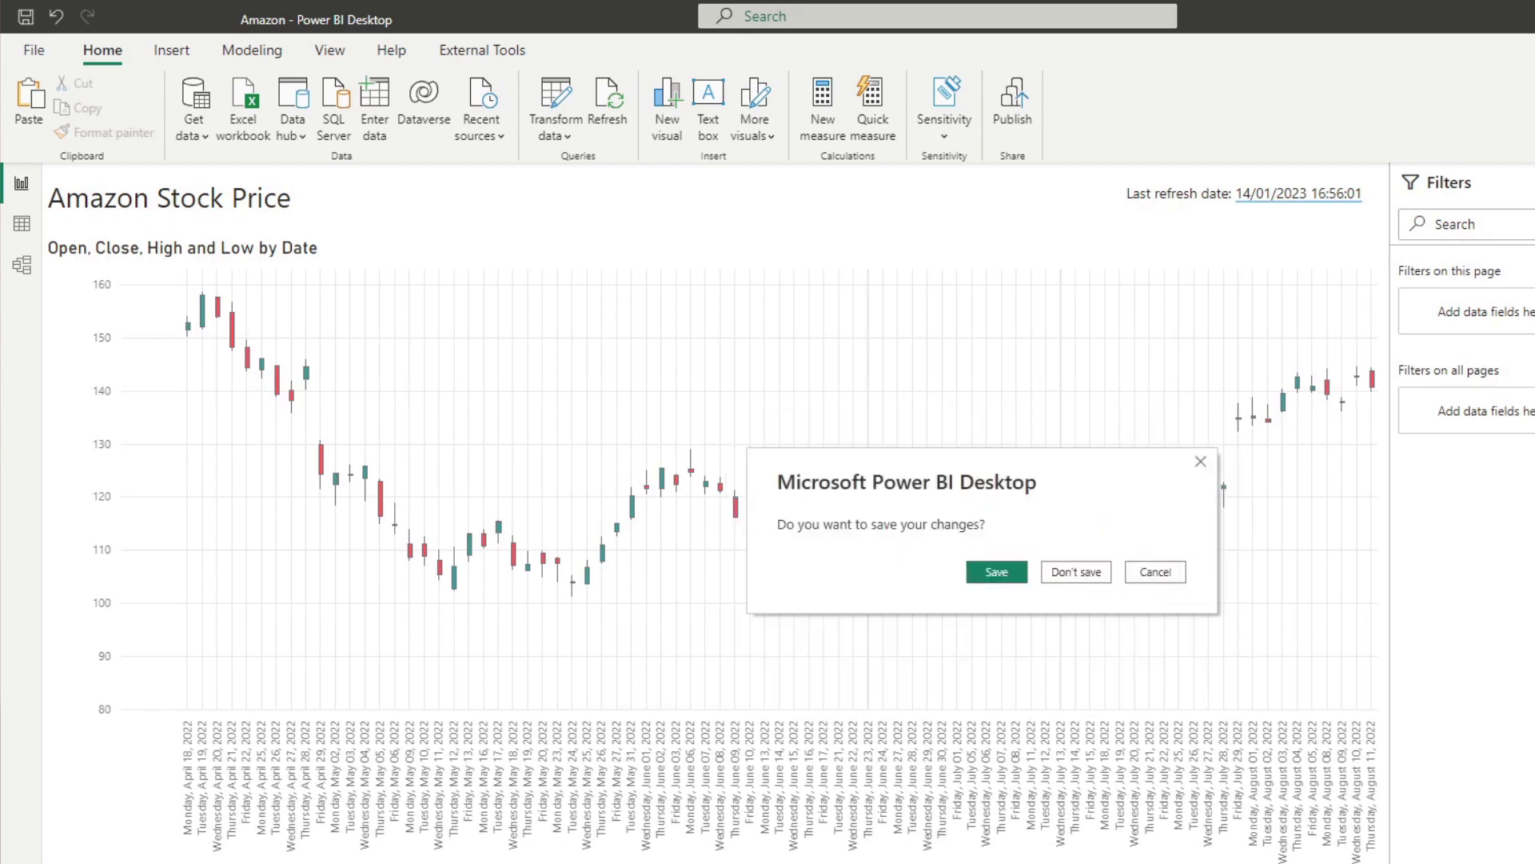
- Answer the save prompt, then paste two copies of the Amazon report file on the Desktop
click(996, 573)
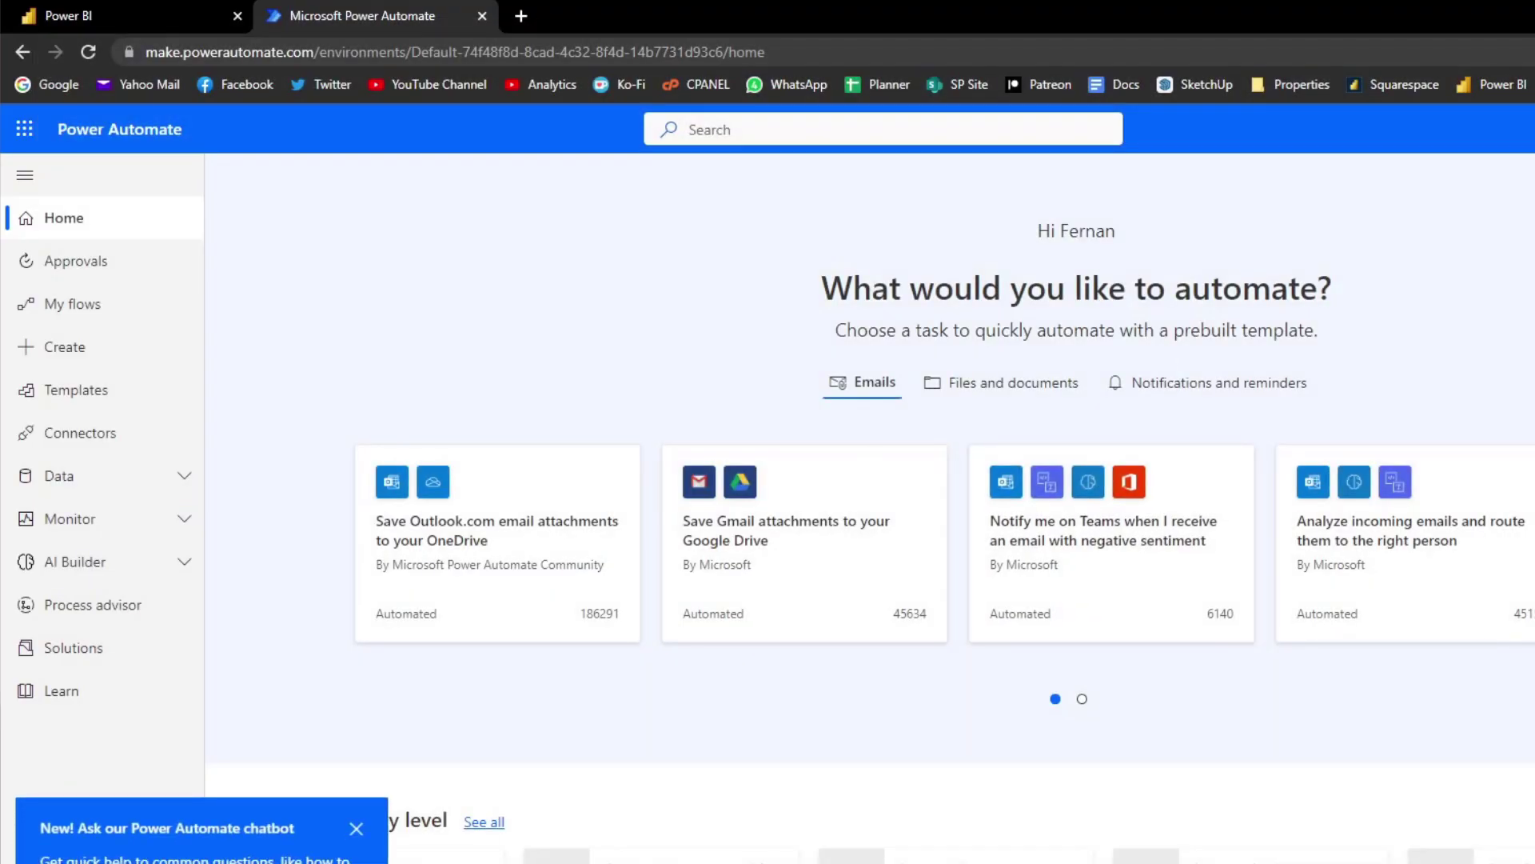
key(super+e)
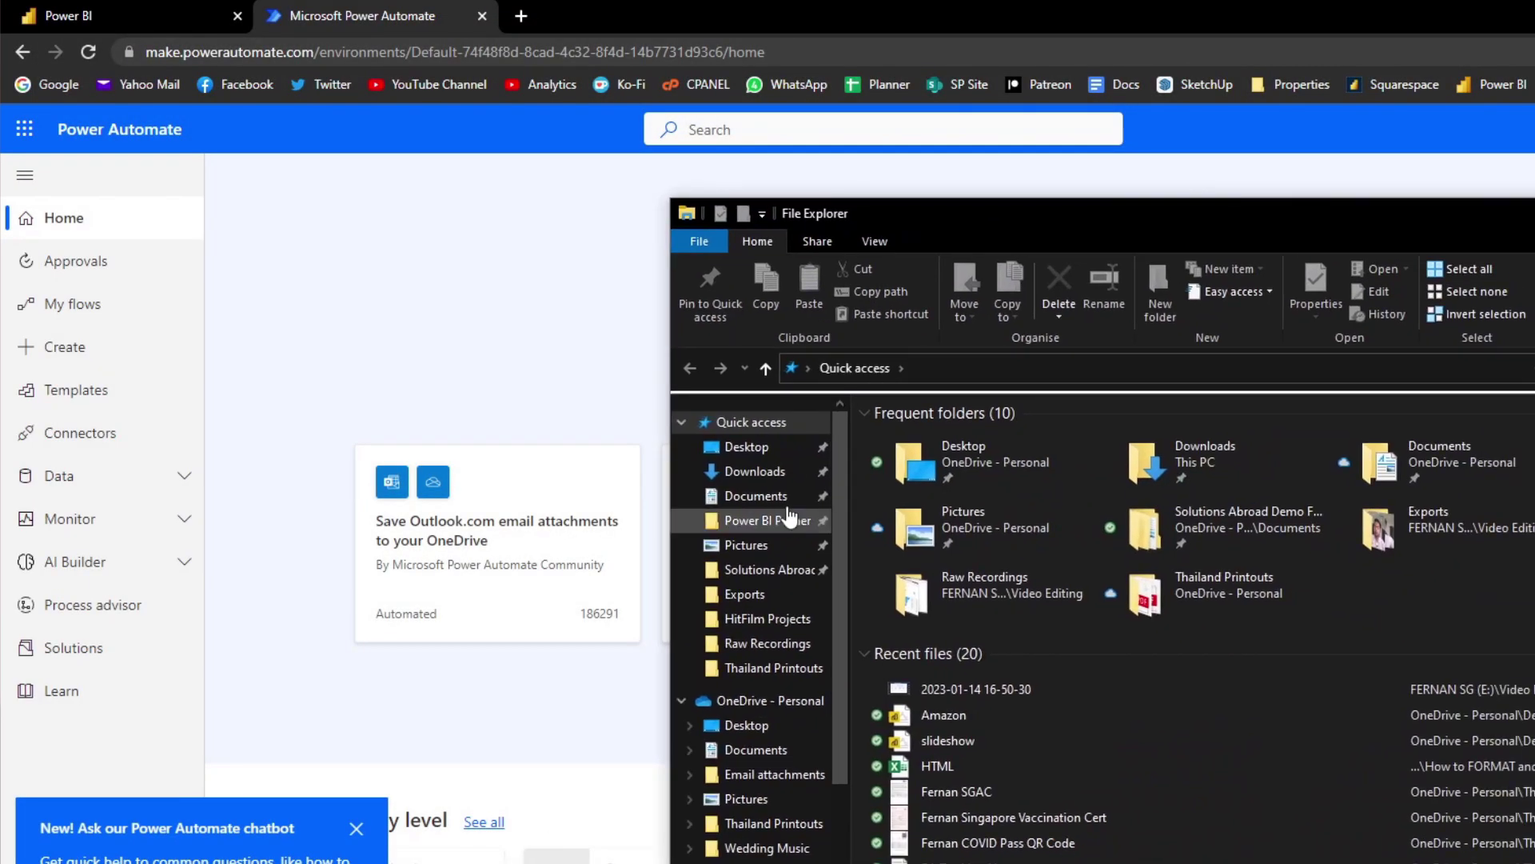
click(746, 446)
click(985, 549)
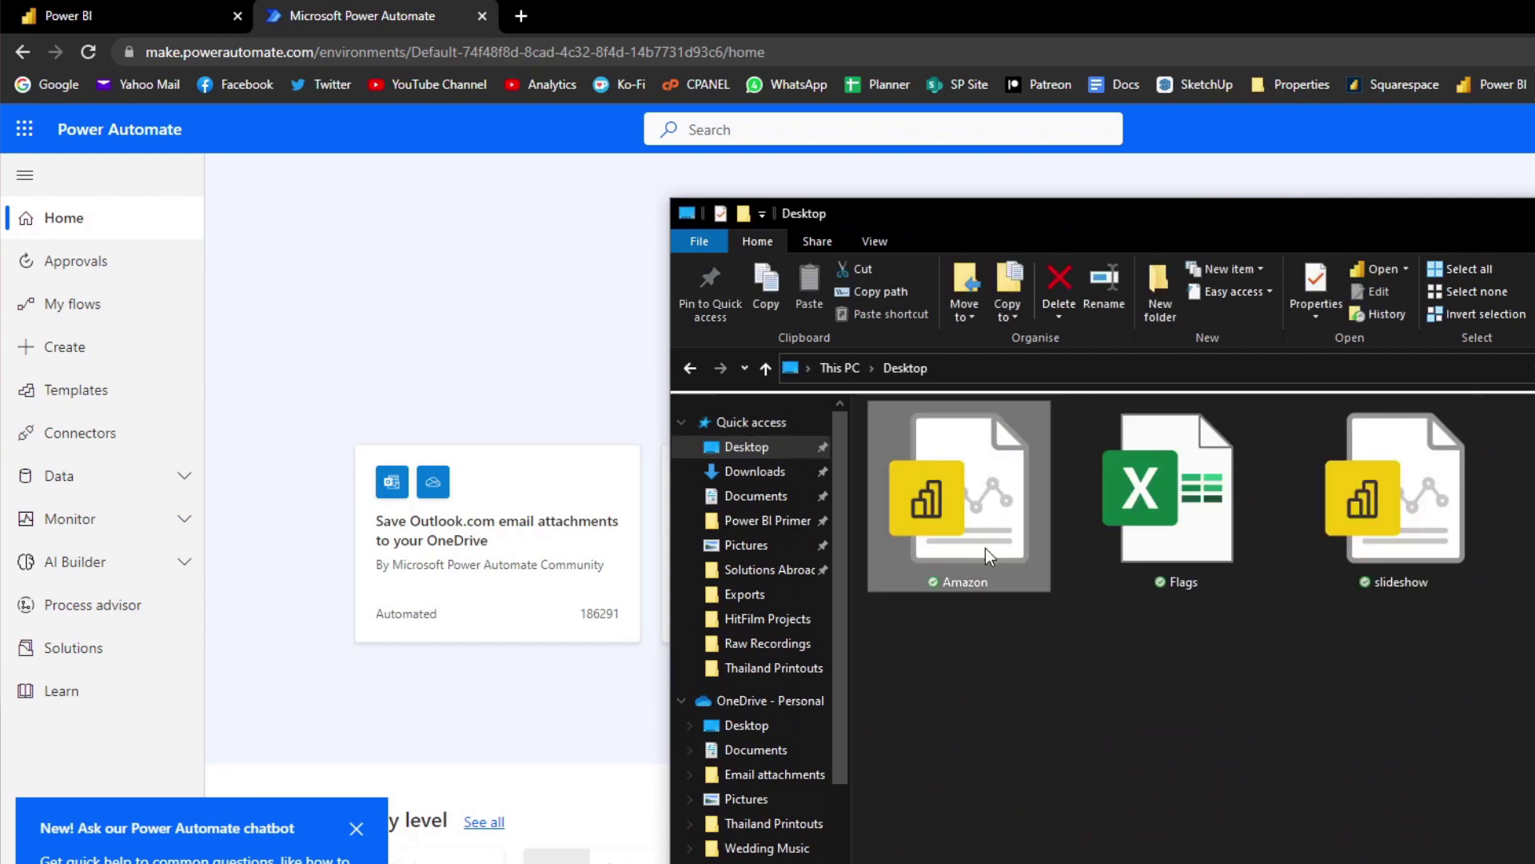
key(ctrl+c)
key(ctrl+v)
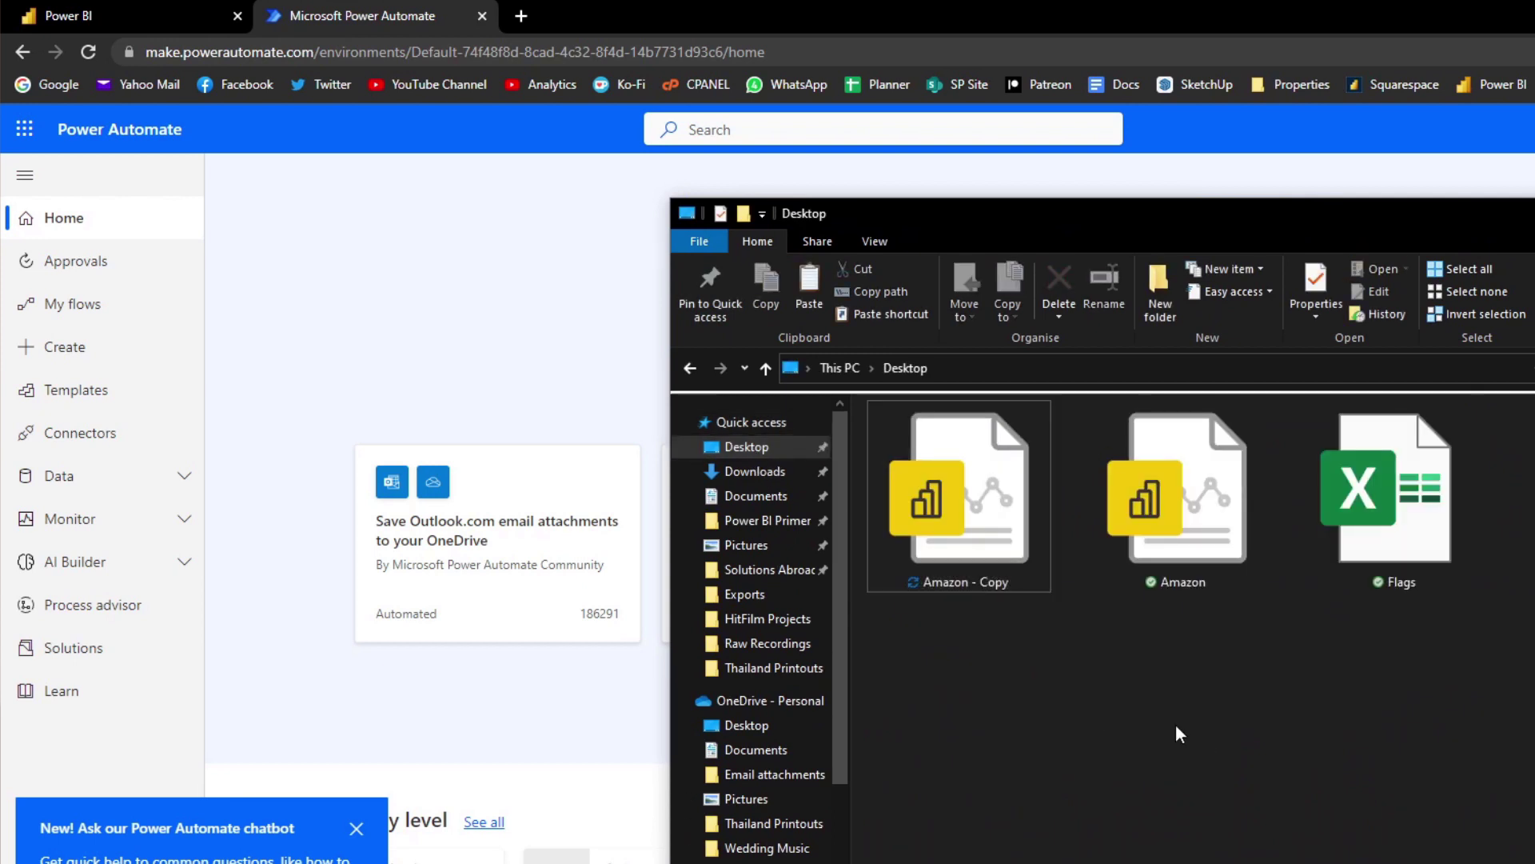
key(ctrl+v)
- Rename 'Amazon - Copy' to 'Amazon 2'
click(1165, 515)
right_click(1164, 512)
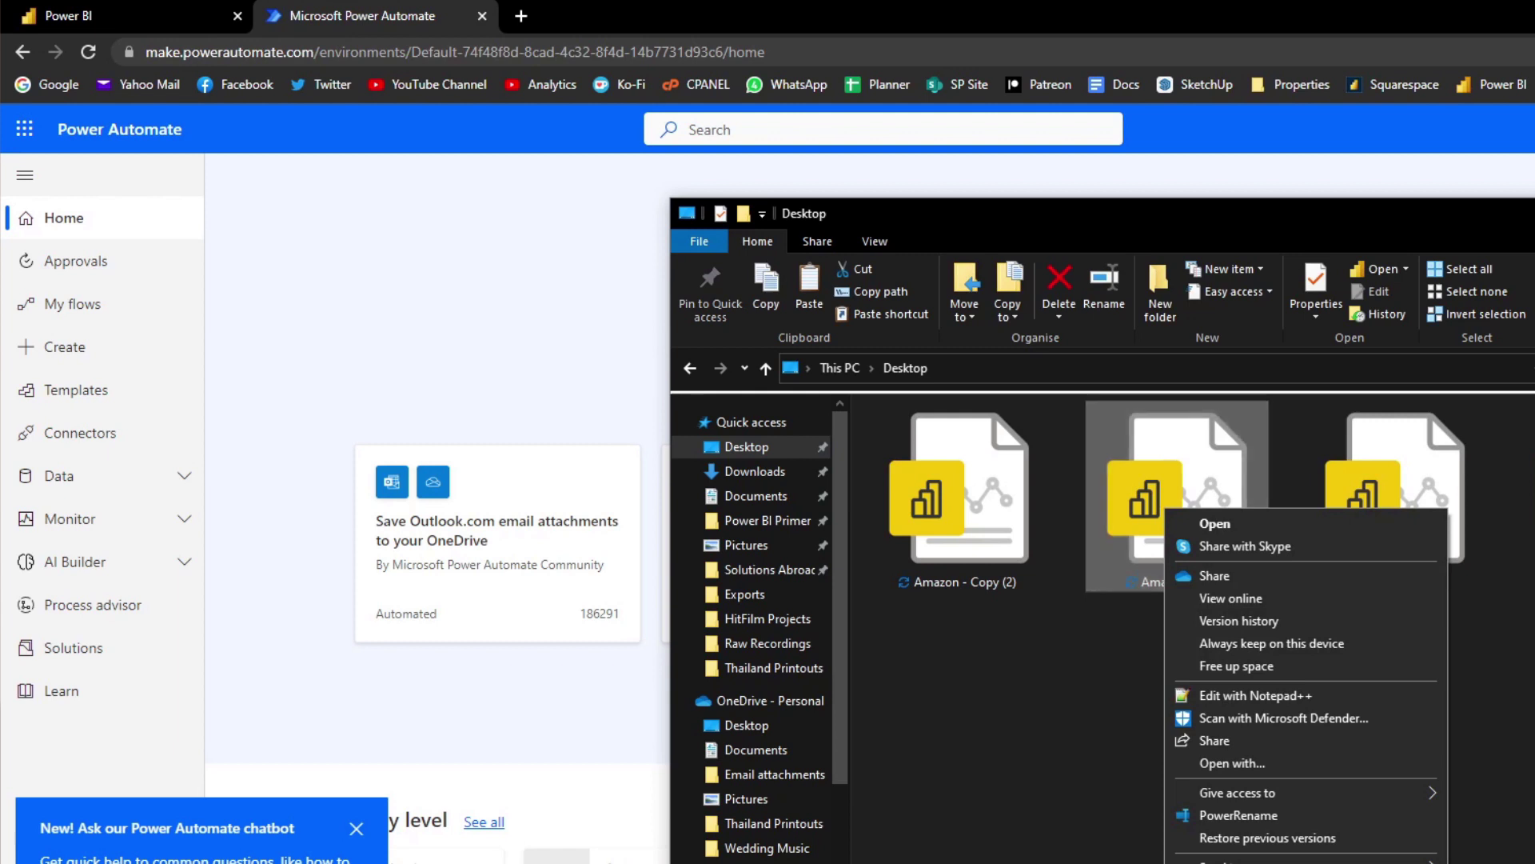
key(m)
key(End)
key(BackSpace)
key(BackSpace)
key(BackSpace)
key(BackSpace)
key(BackSpace)
key(BackSpace)
key(BackSpace)
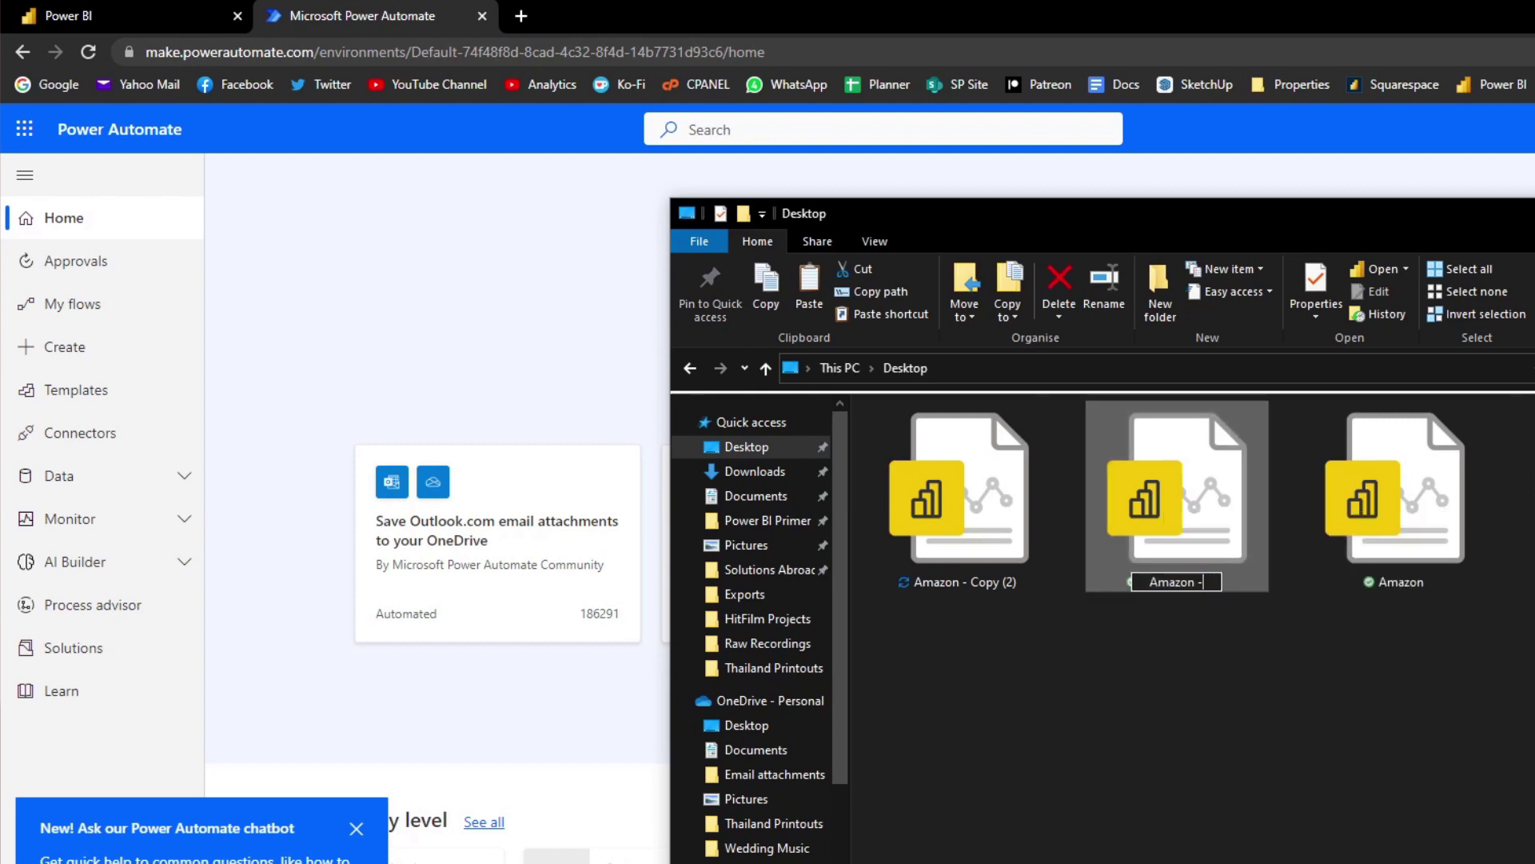
text(2)
key(Return)
- Rename 'Amazon - Copy (2)' to 'Amazon - 3' and open Amazon 2
right_click(1017, 526)
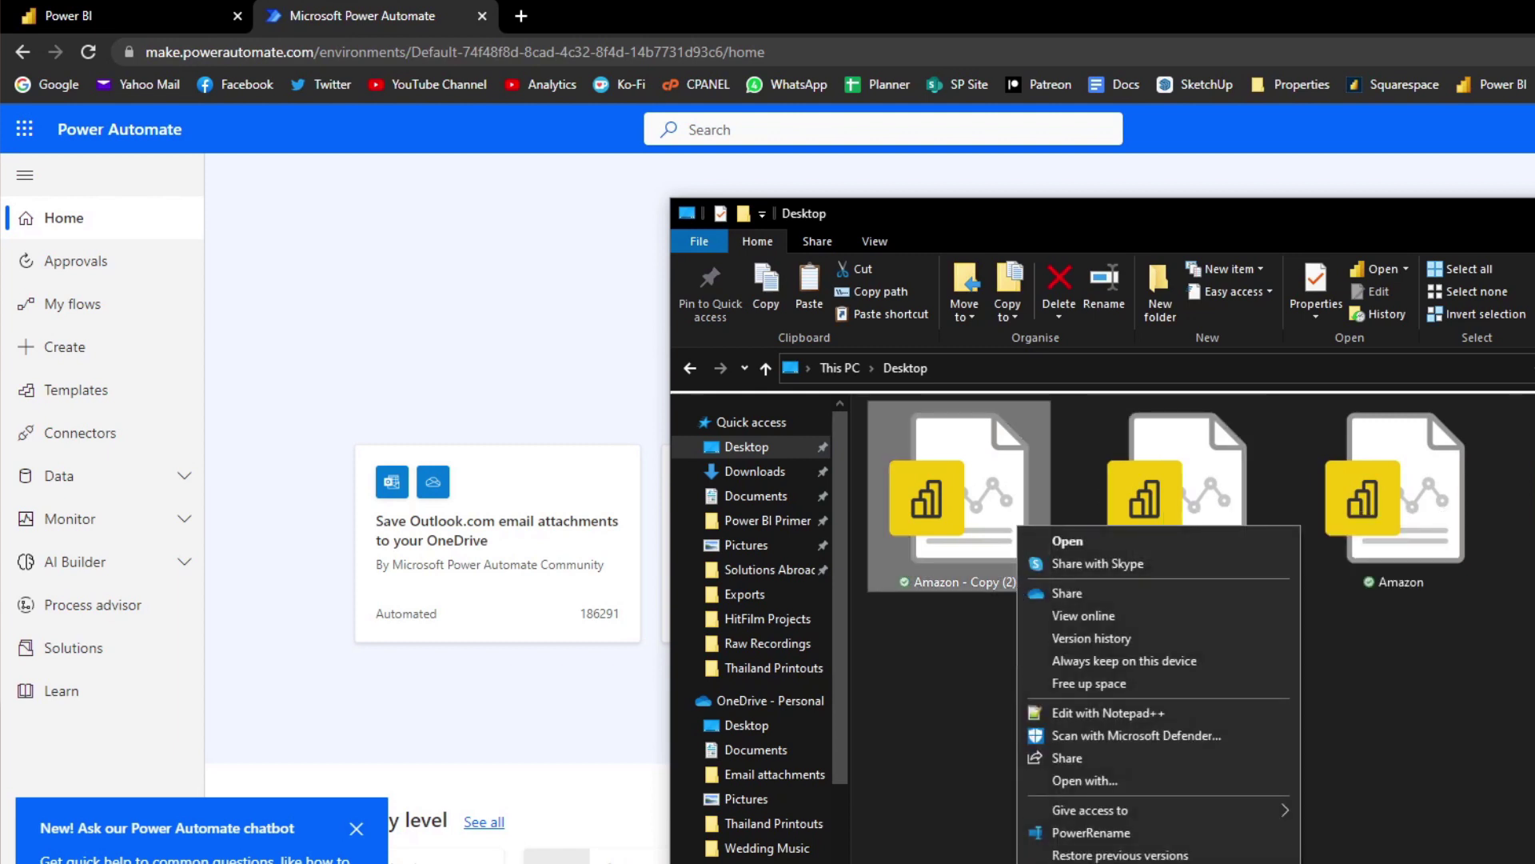
key(m)
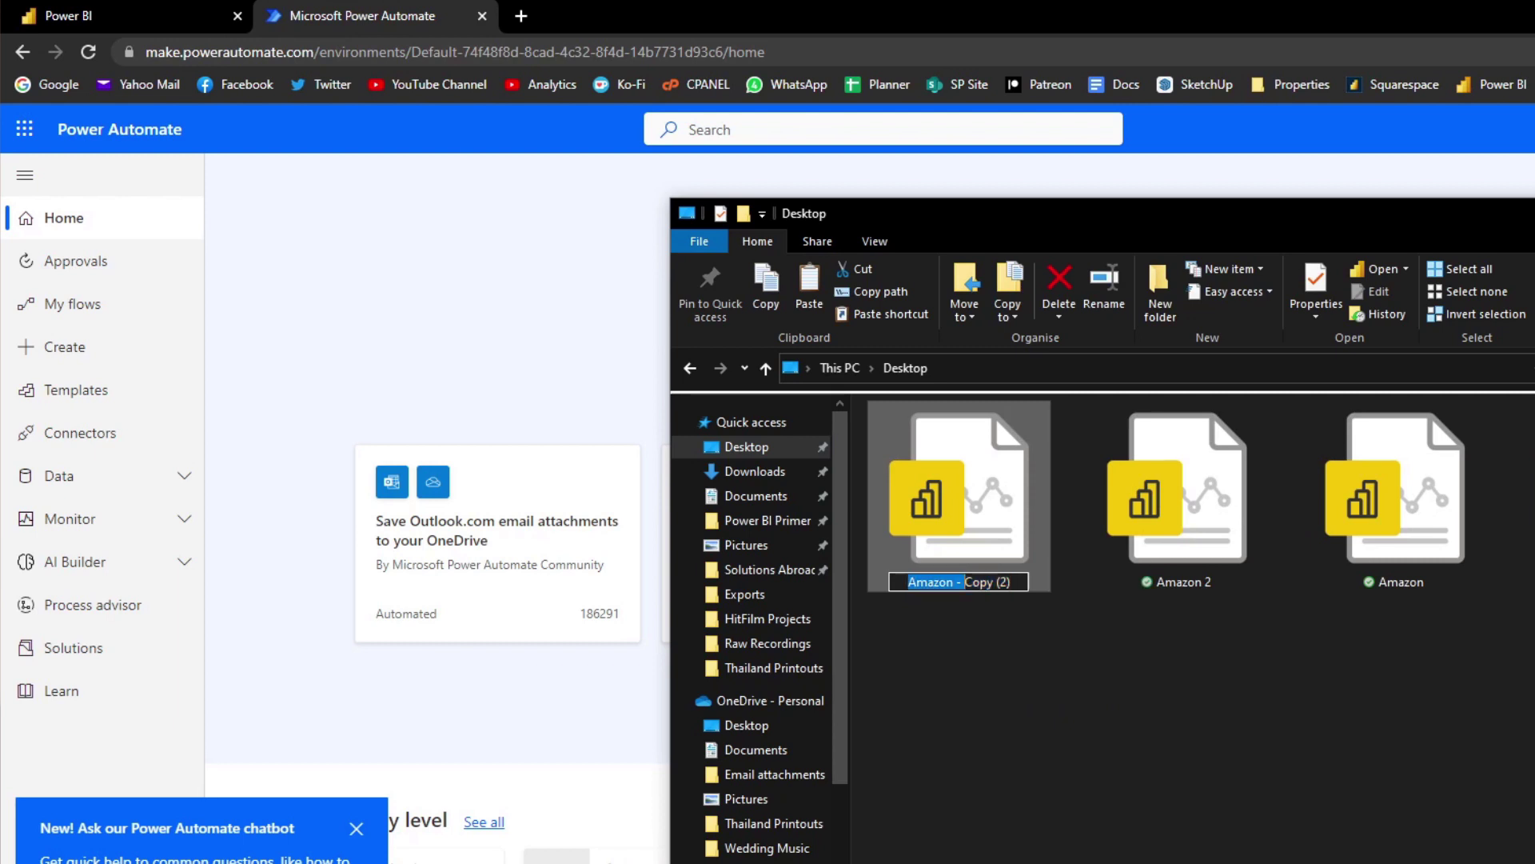
key(End)
key(BackSpace)
key(BackSpace)
key(BackSpace)
key(BackSpace)
key(BackSpace)
key(BackSpace)
key(BackSpace)
key(BackSpace)
text(3)
key(Return)
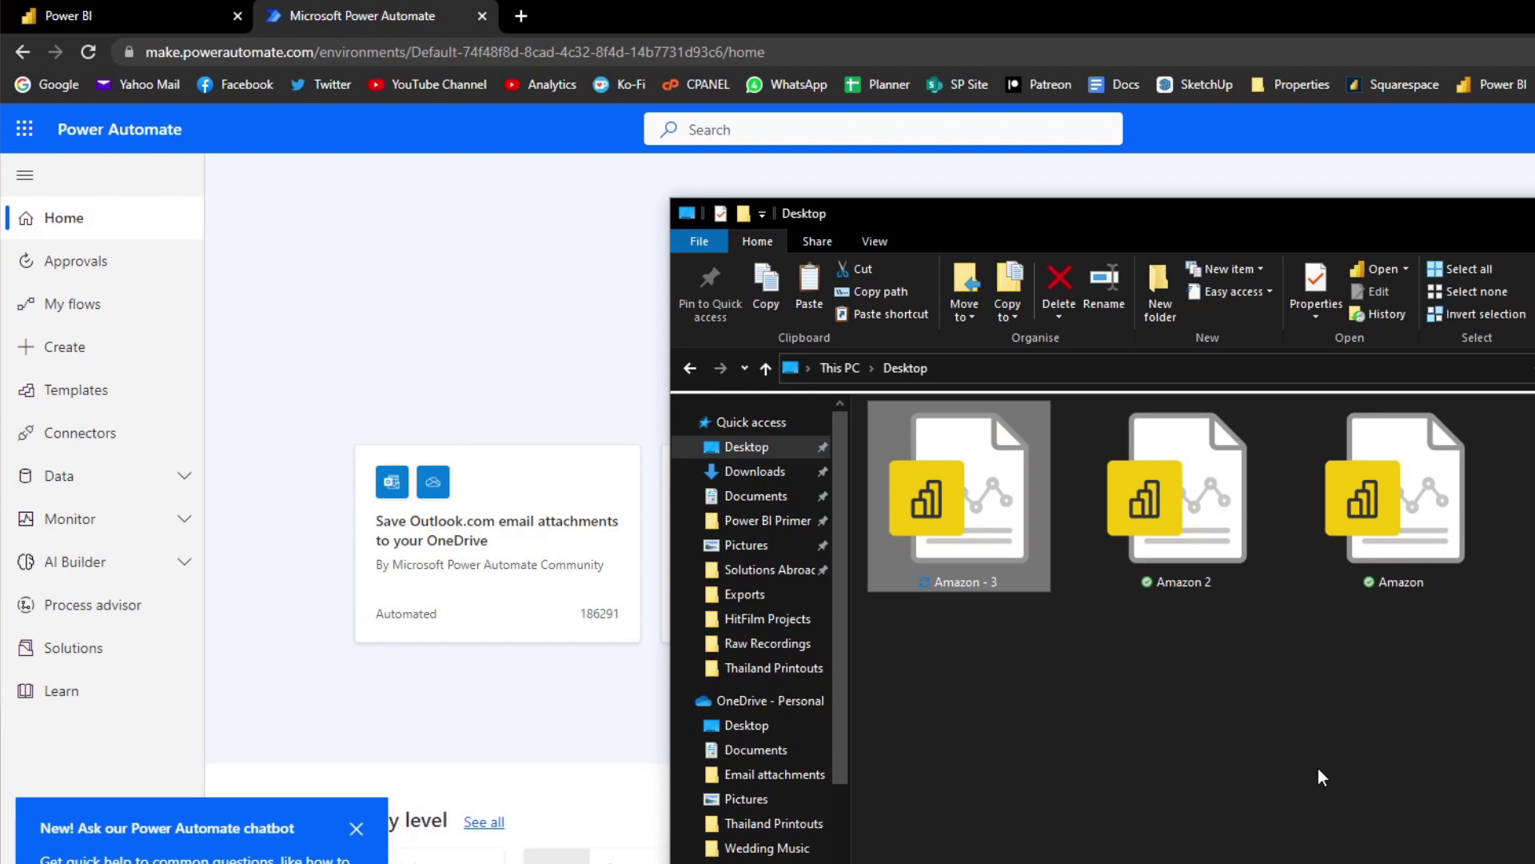
double_click(1244, 500)
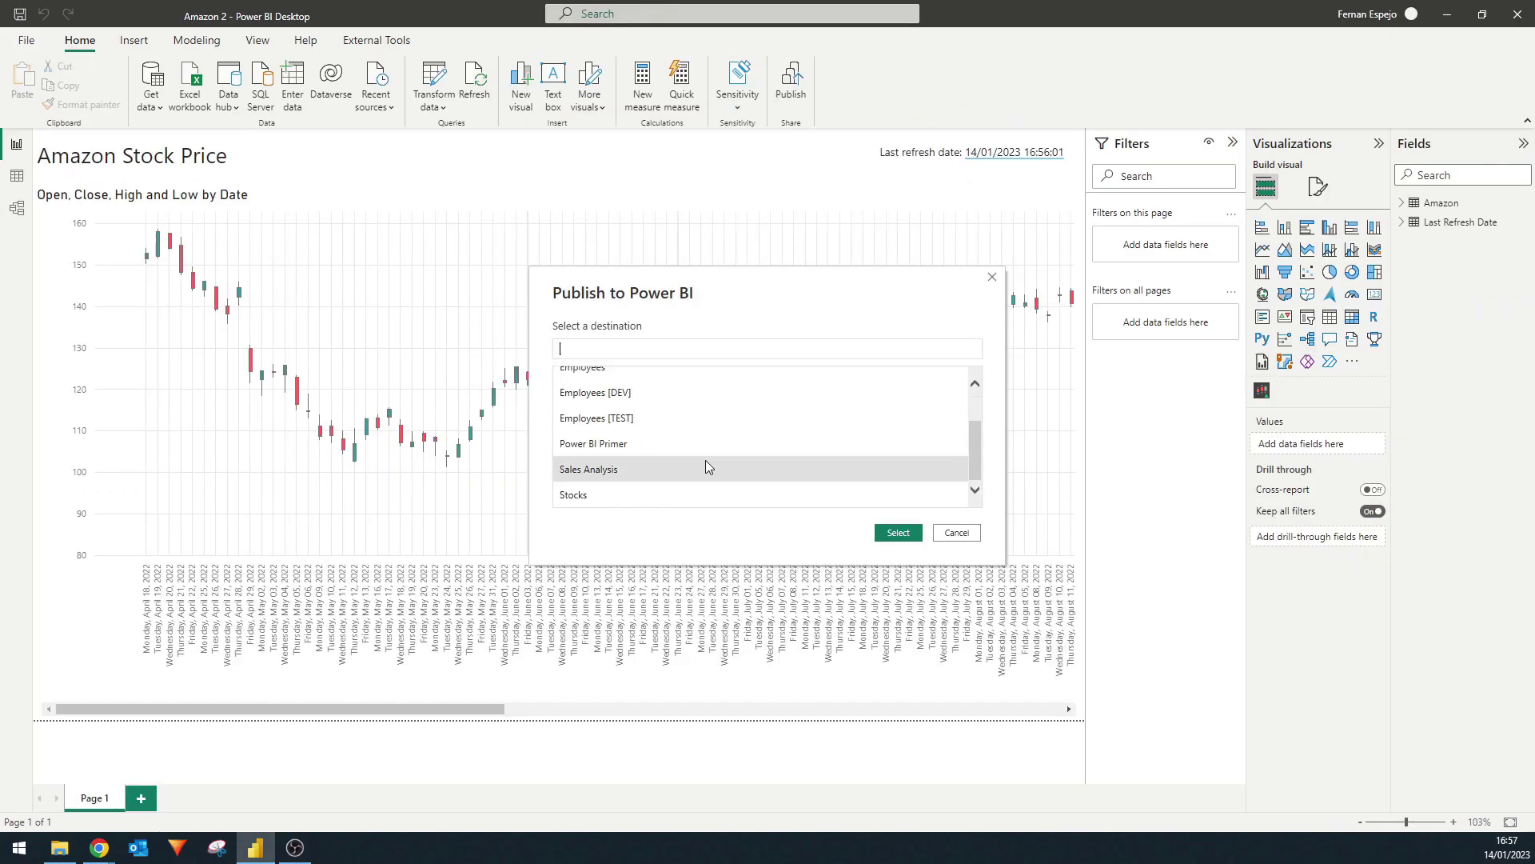
- Publish the Amazon 2 and Amazon - 3 report copies to the Stocks workspace
click(894, 531)
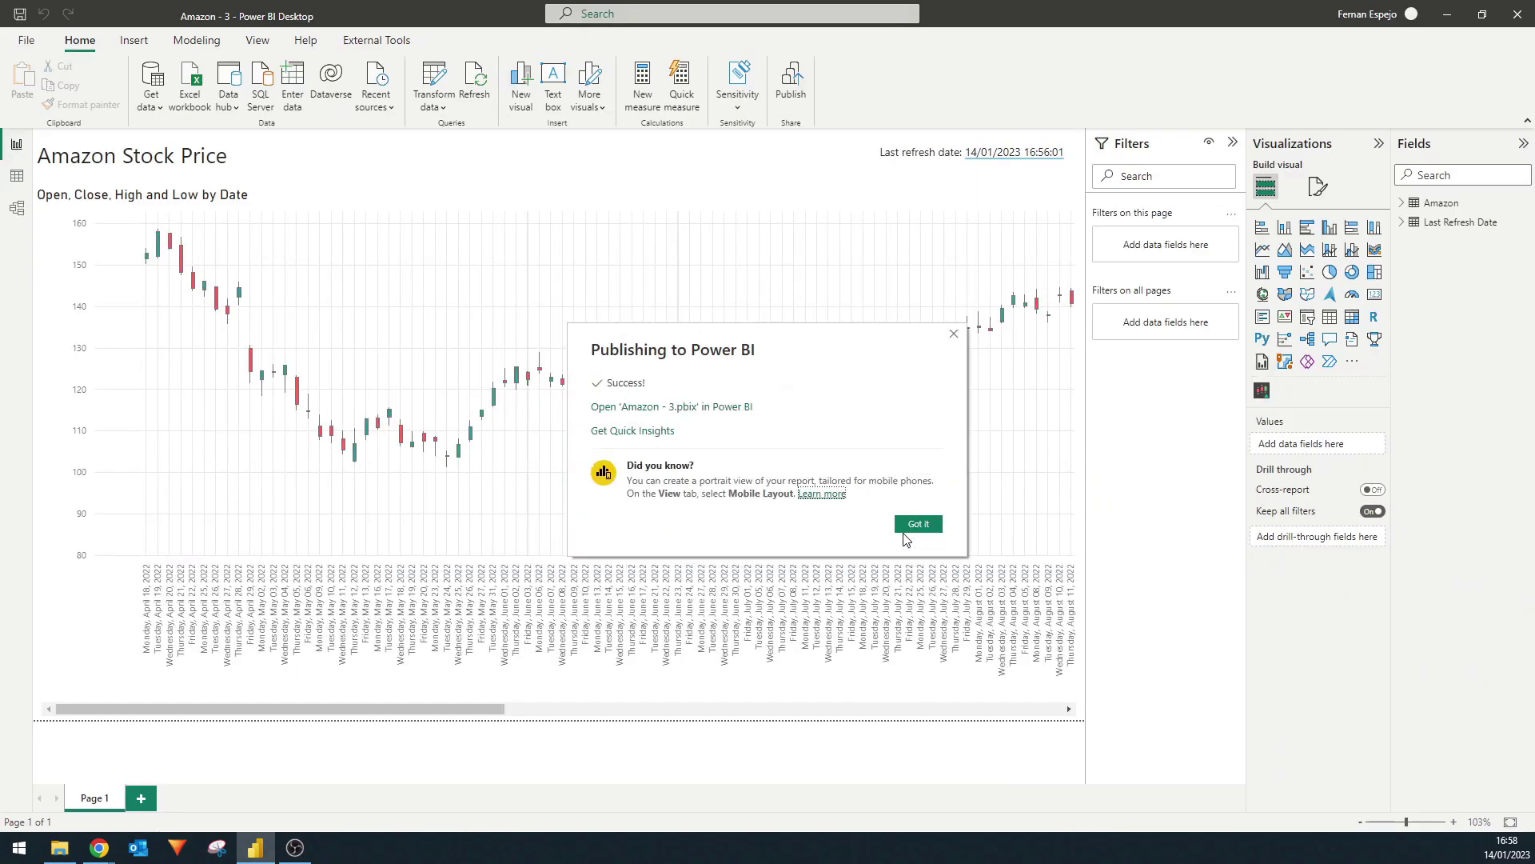
click(904, 531)
mouse_move(202, 798)
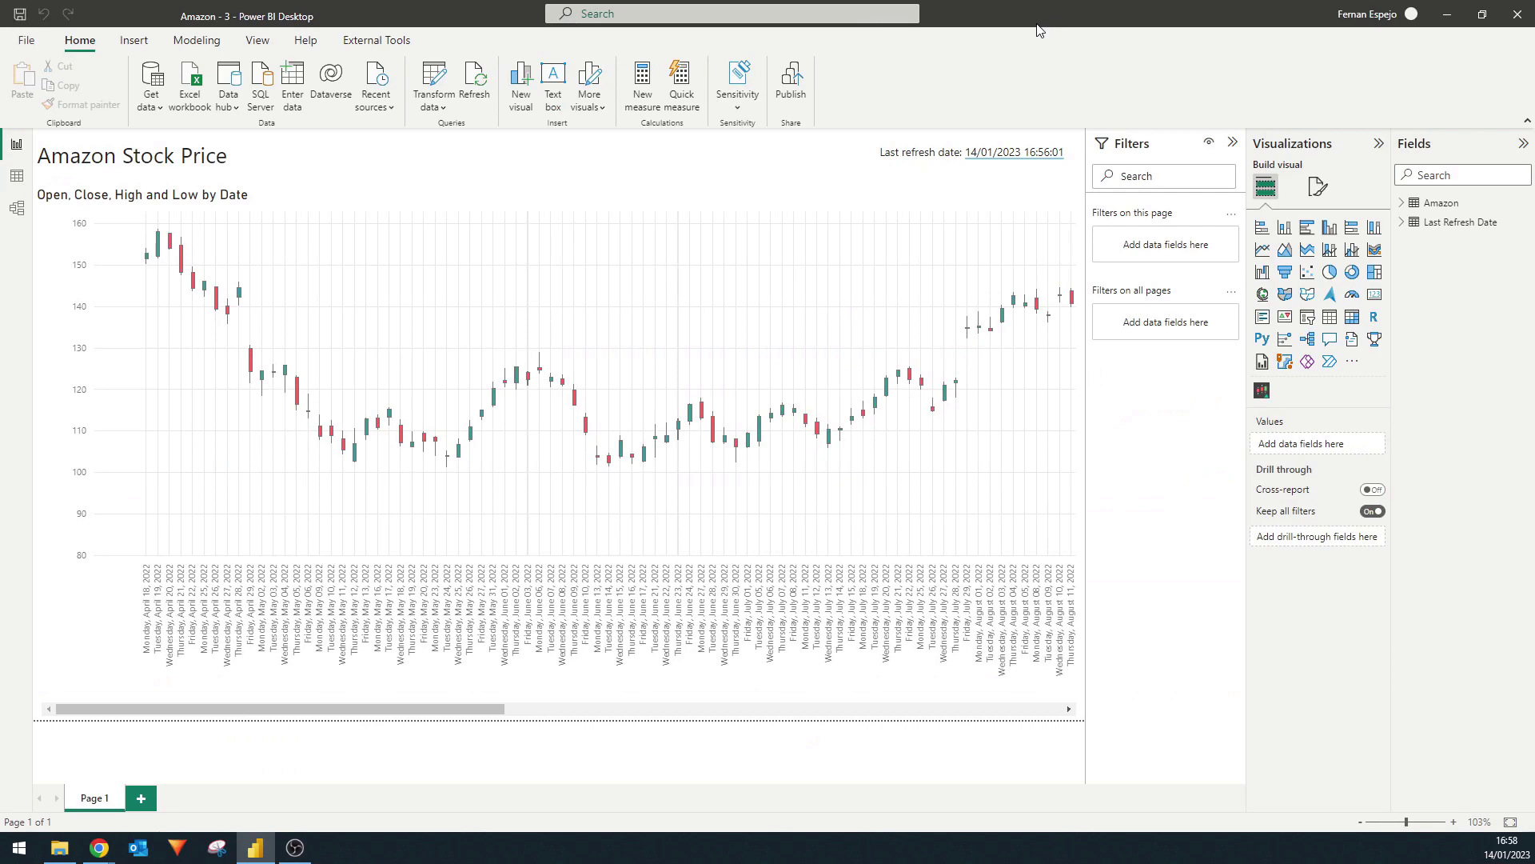
- Reload Power BI in the browser, open the Stocks workspace, and refresh the Amazon dataset now
mouse_move(99, 846)
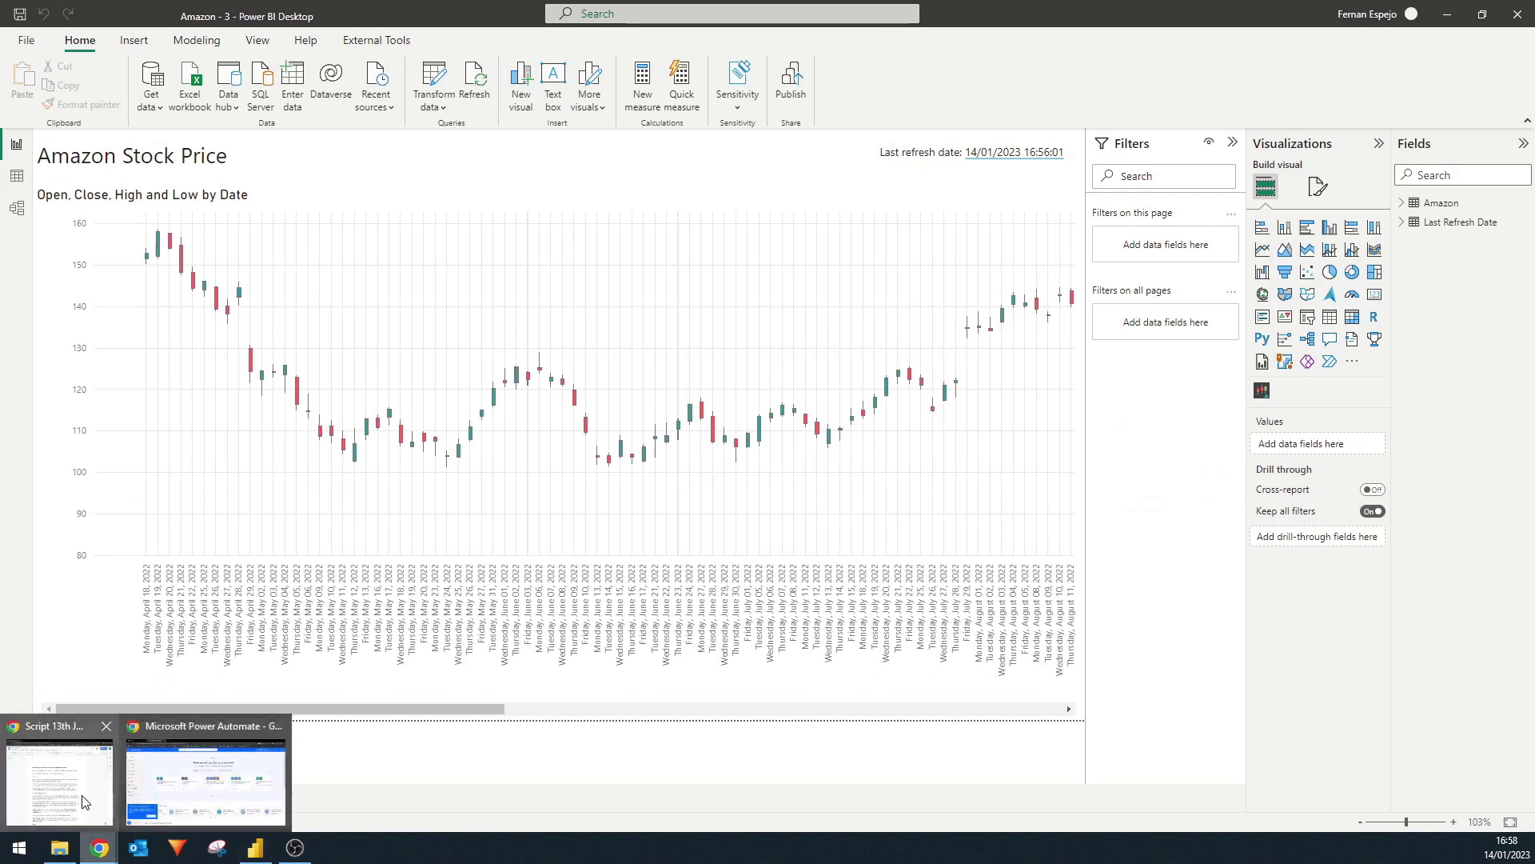
click(163, 787)
click(114, 18)
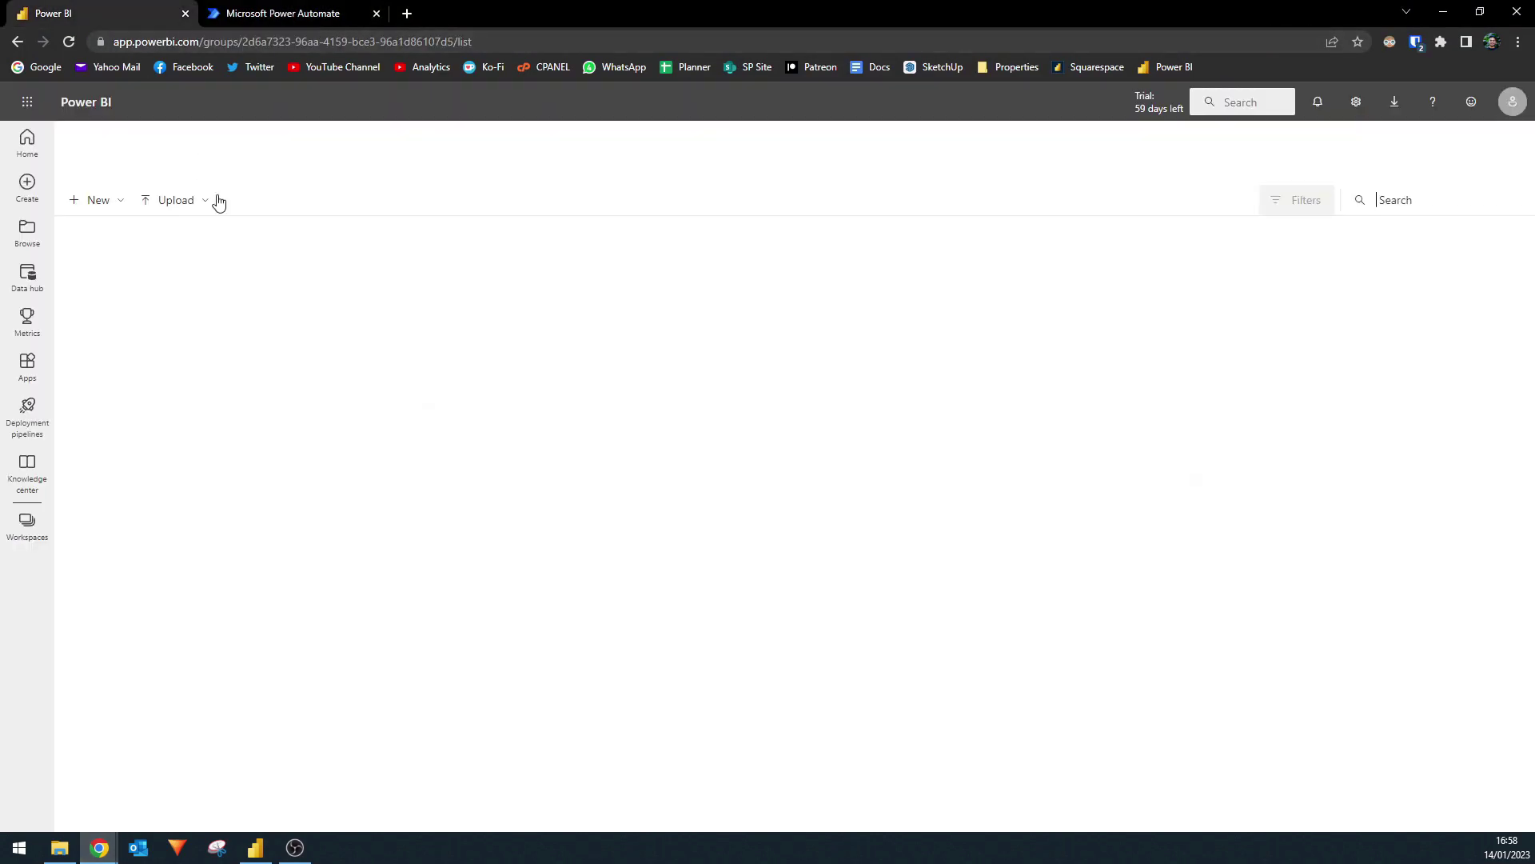
click(68, 41)
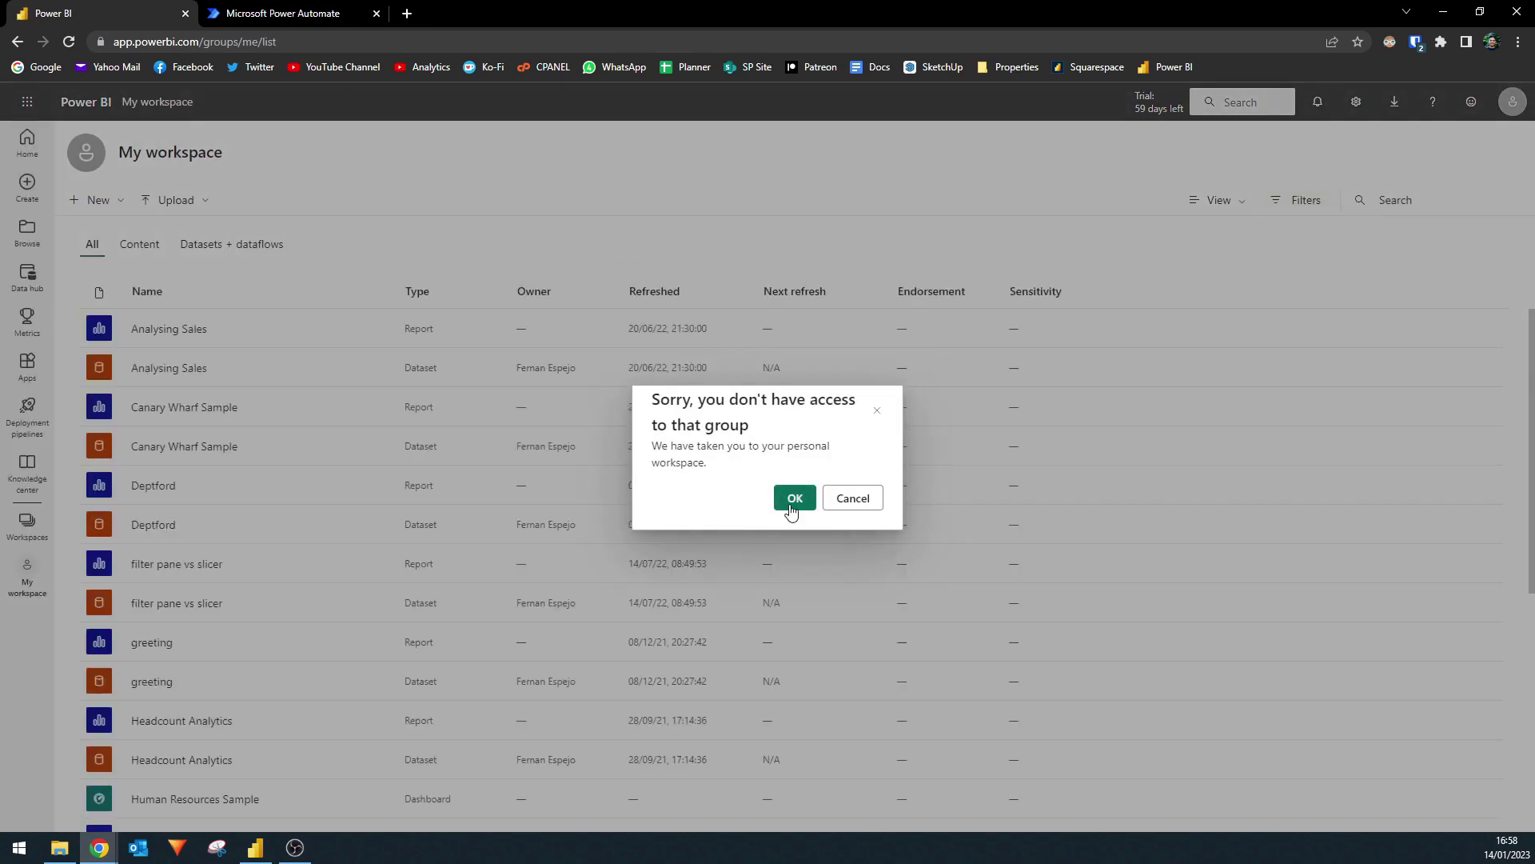
click(793, 504)
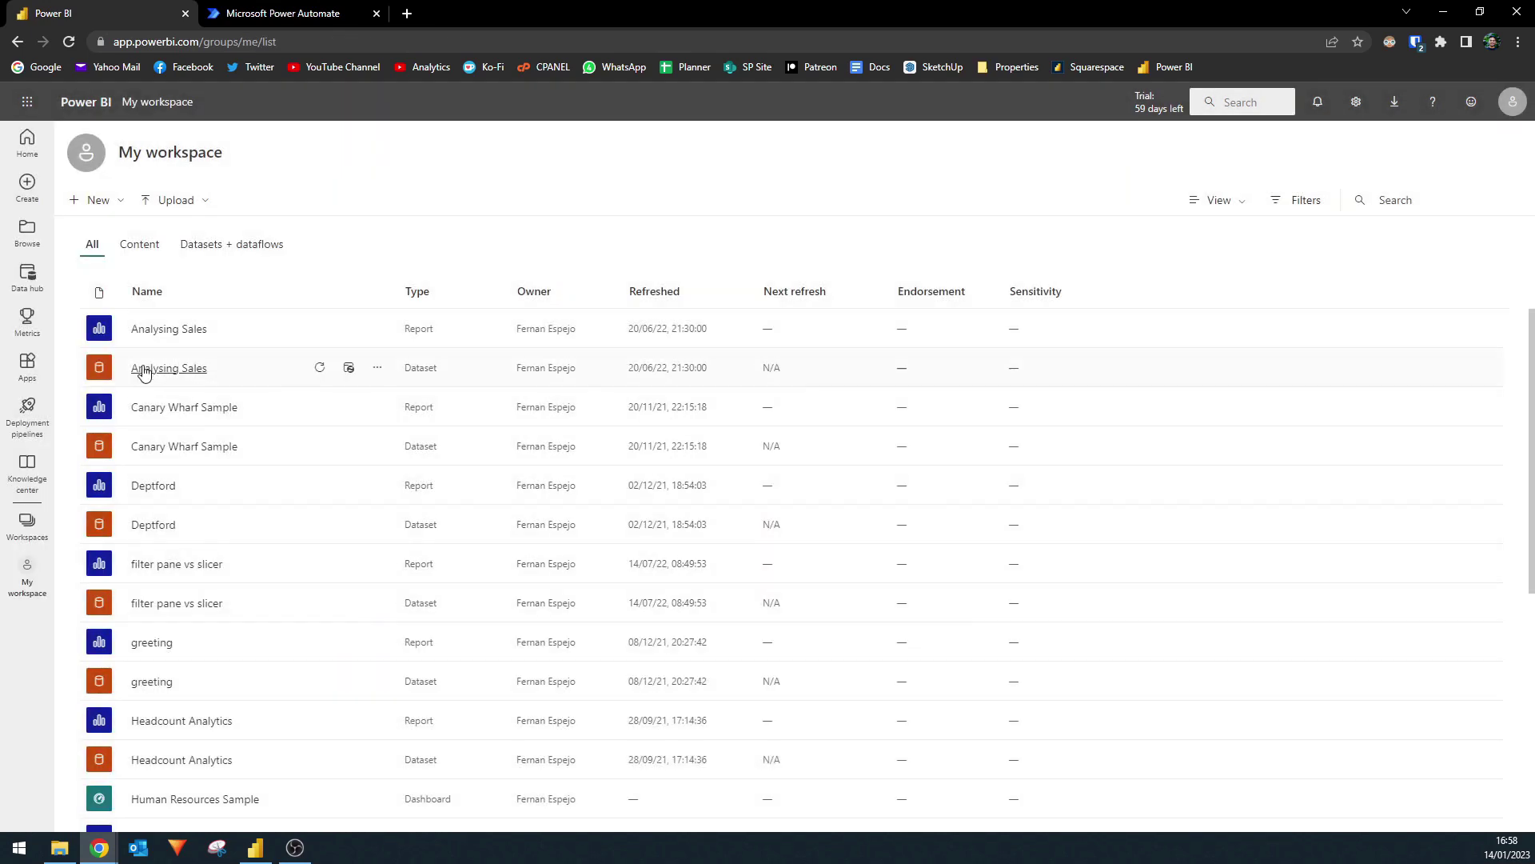
click(24, 524)
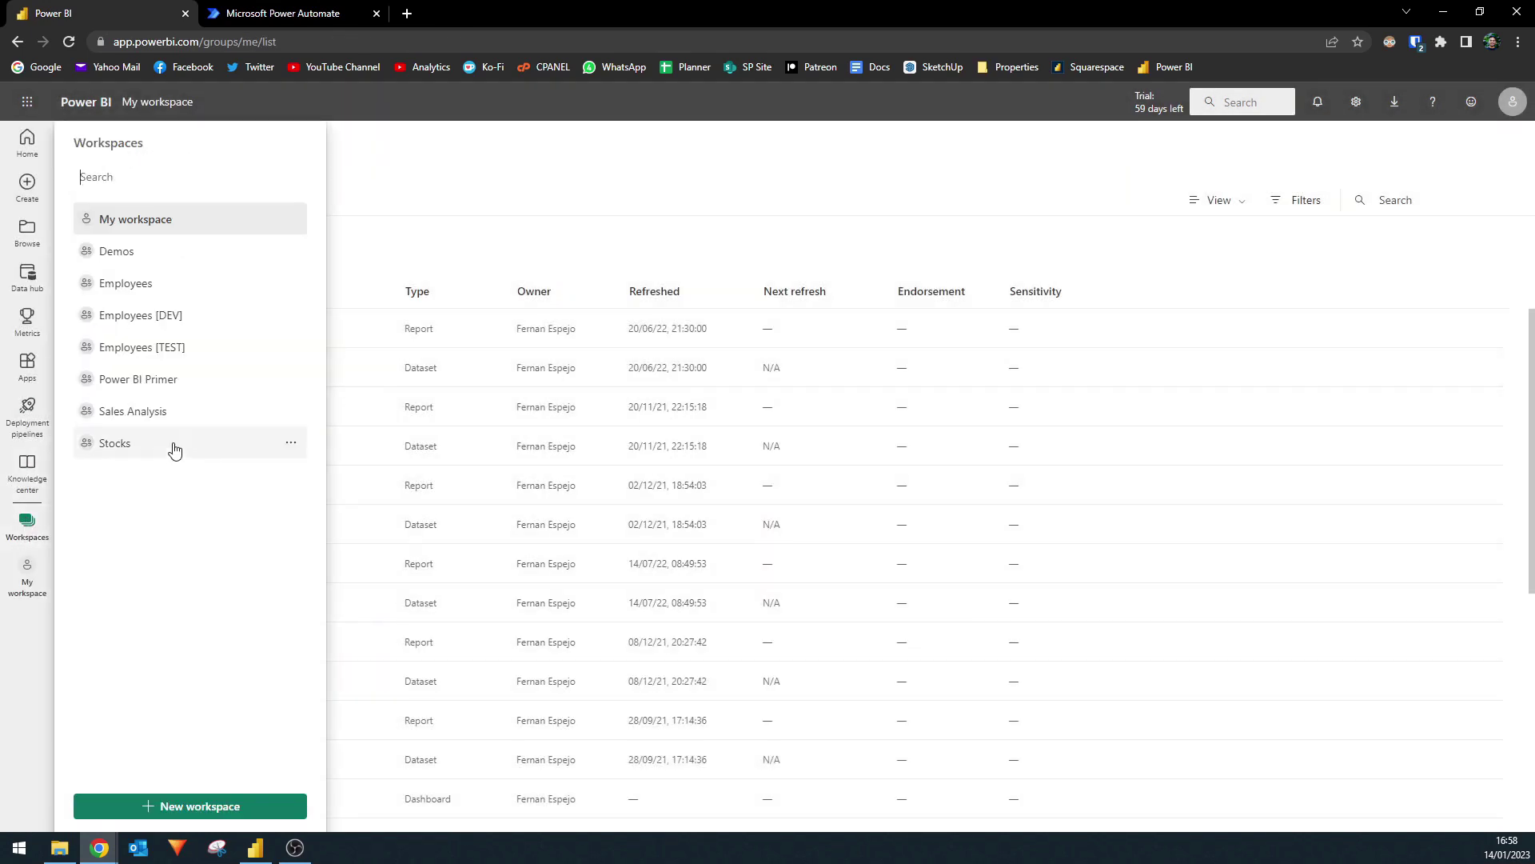
click(219, 445)
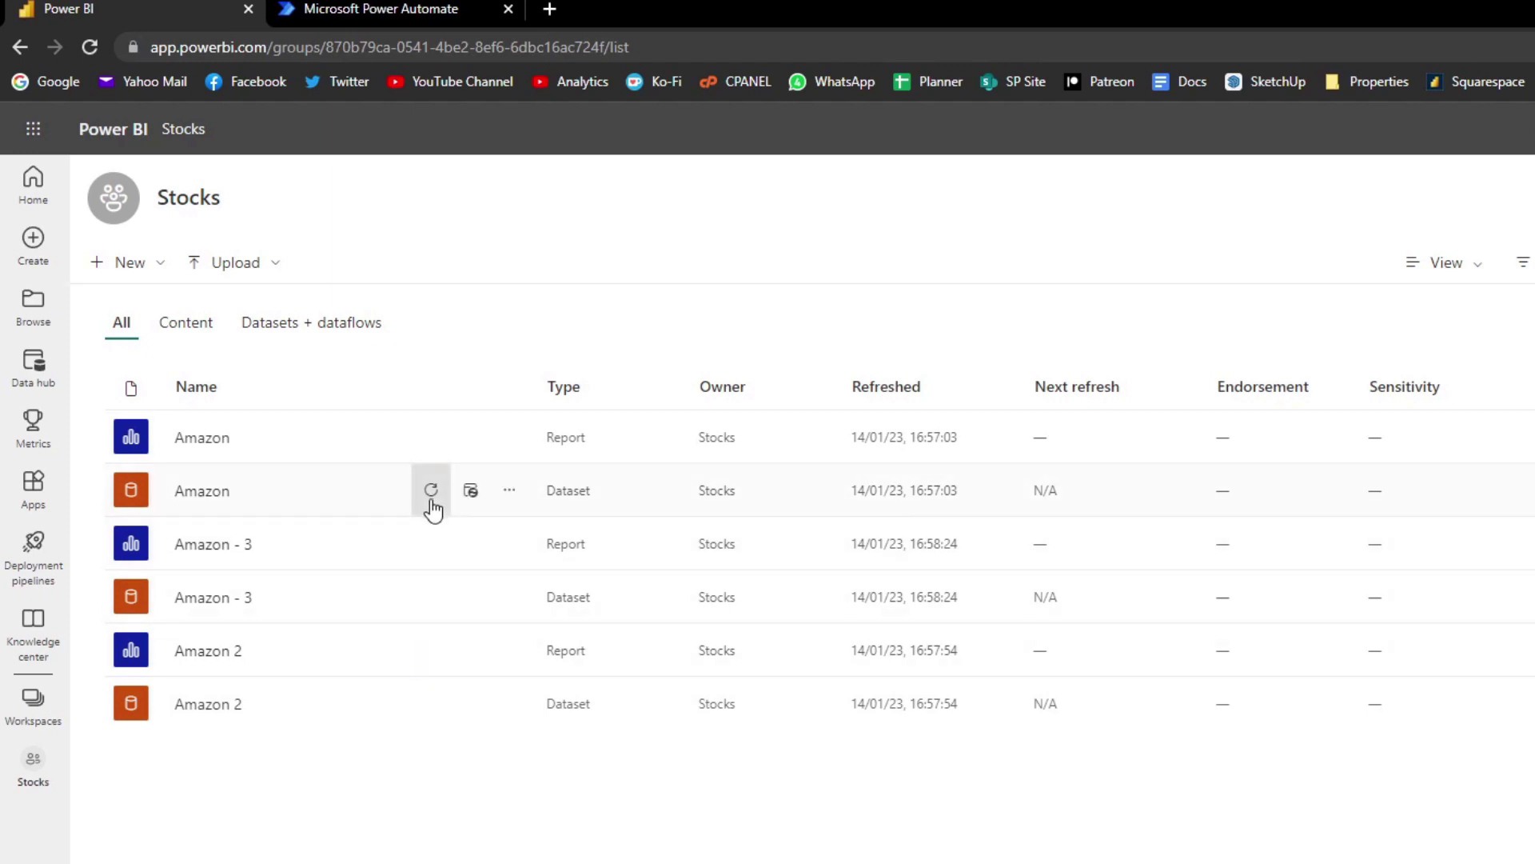
click(430, 512)
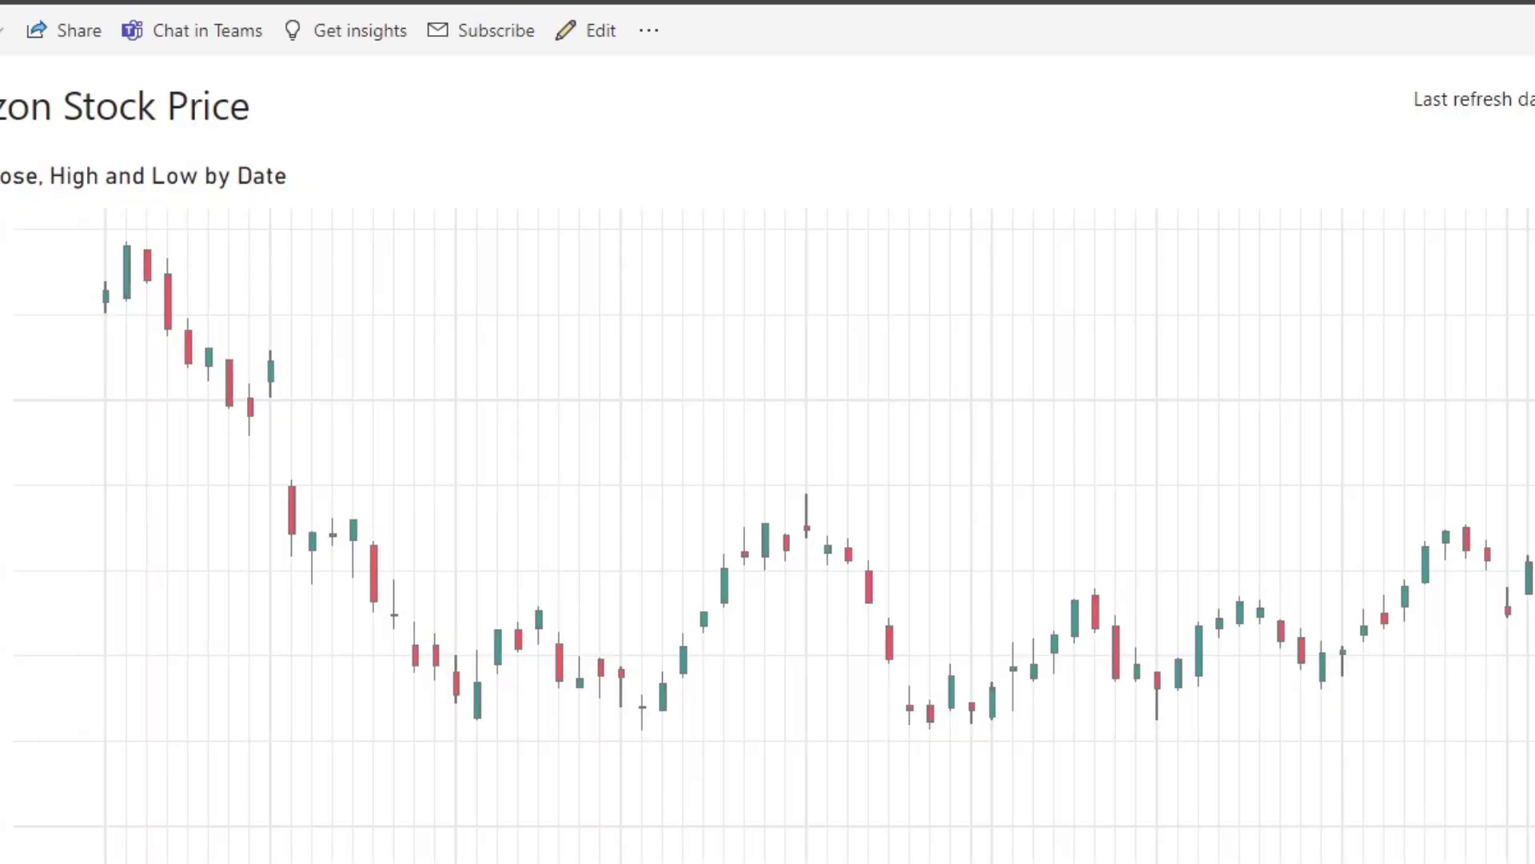
- Close the Amazon report view to return to the Stocks workspace content list
key(ctrl+w)
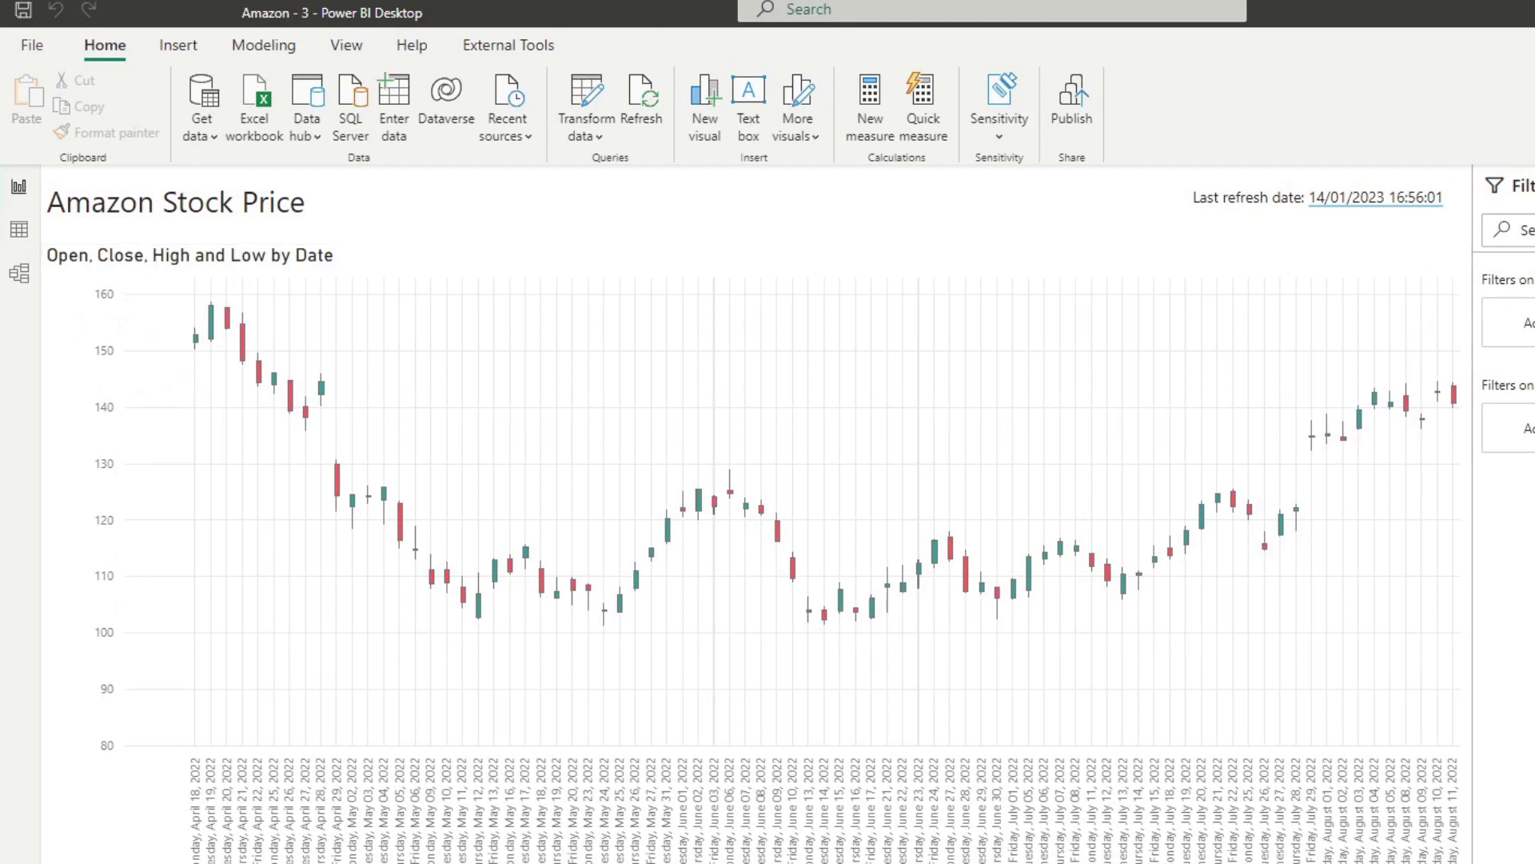
- Close Amazon - 3 without saving, add a Power Automate visual, and open its flow editor
key(alt+F4)
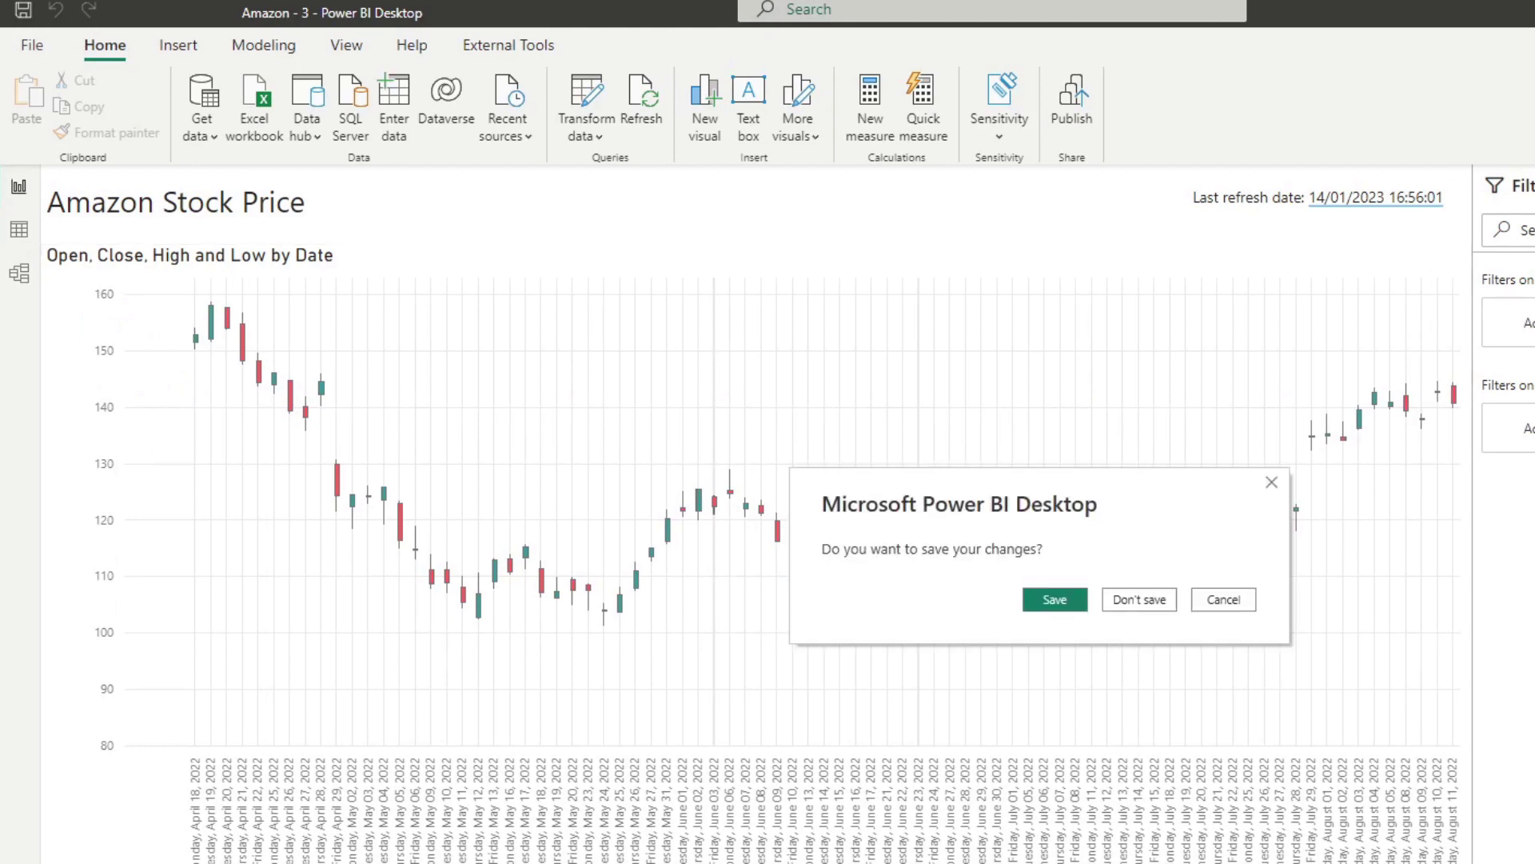
click(1142, 604)
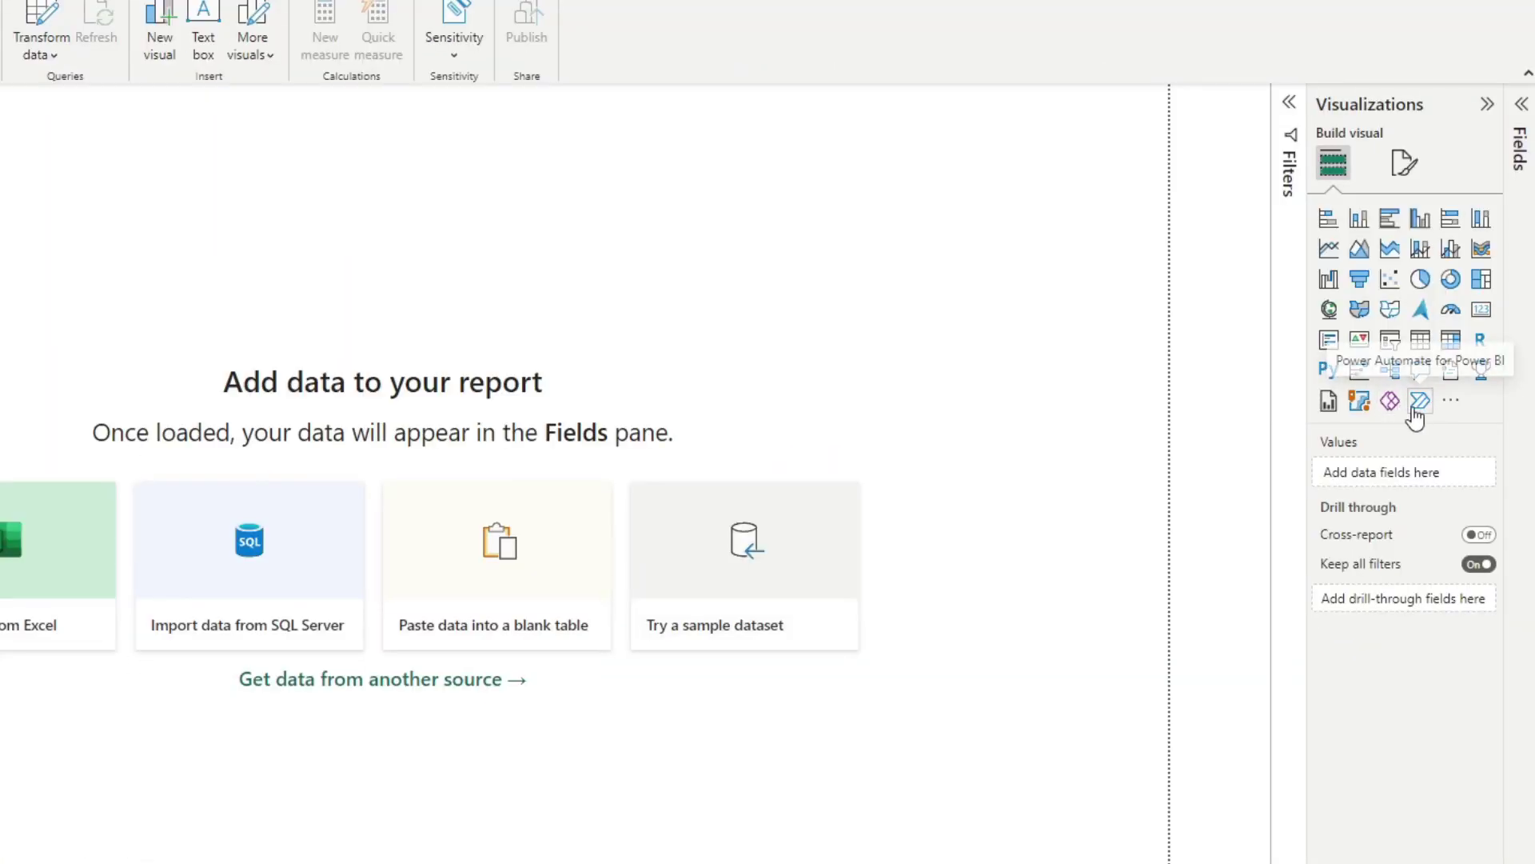
click(1417, 405)
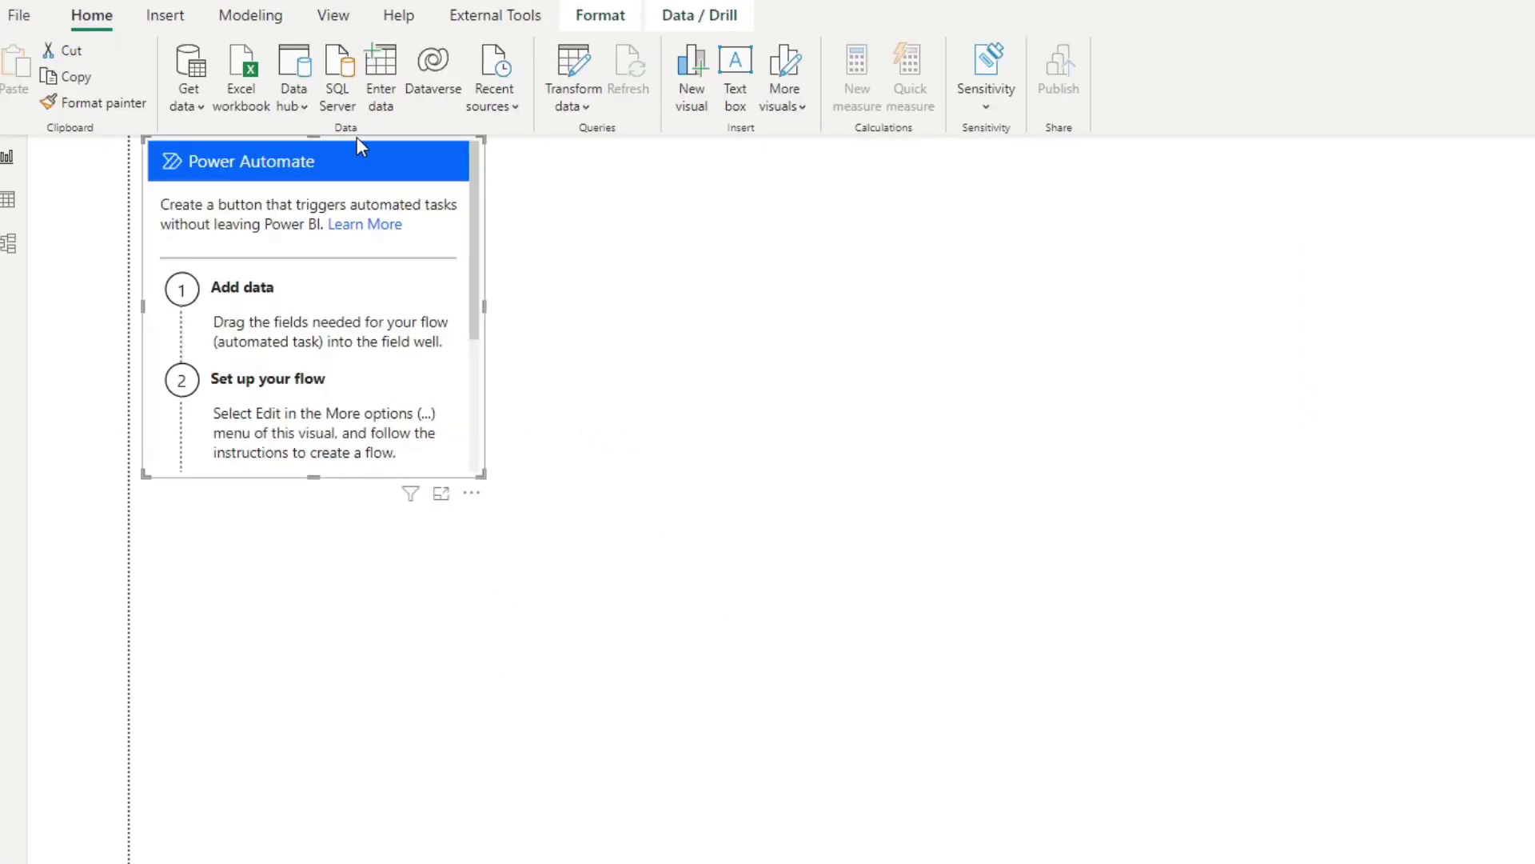
click(475, 497)
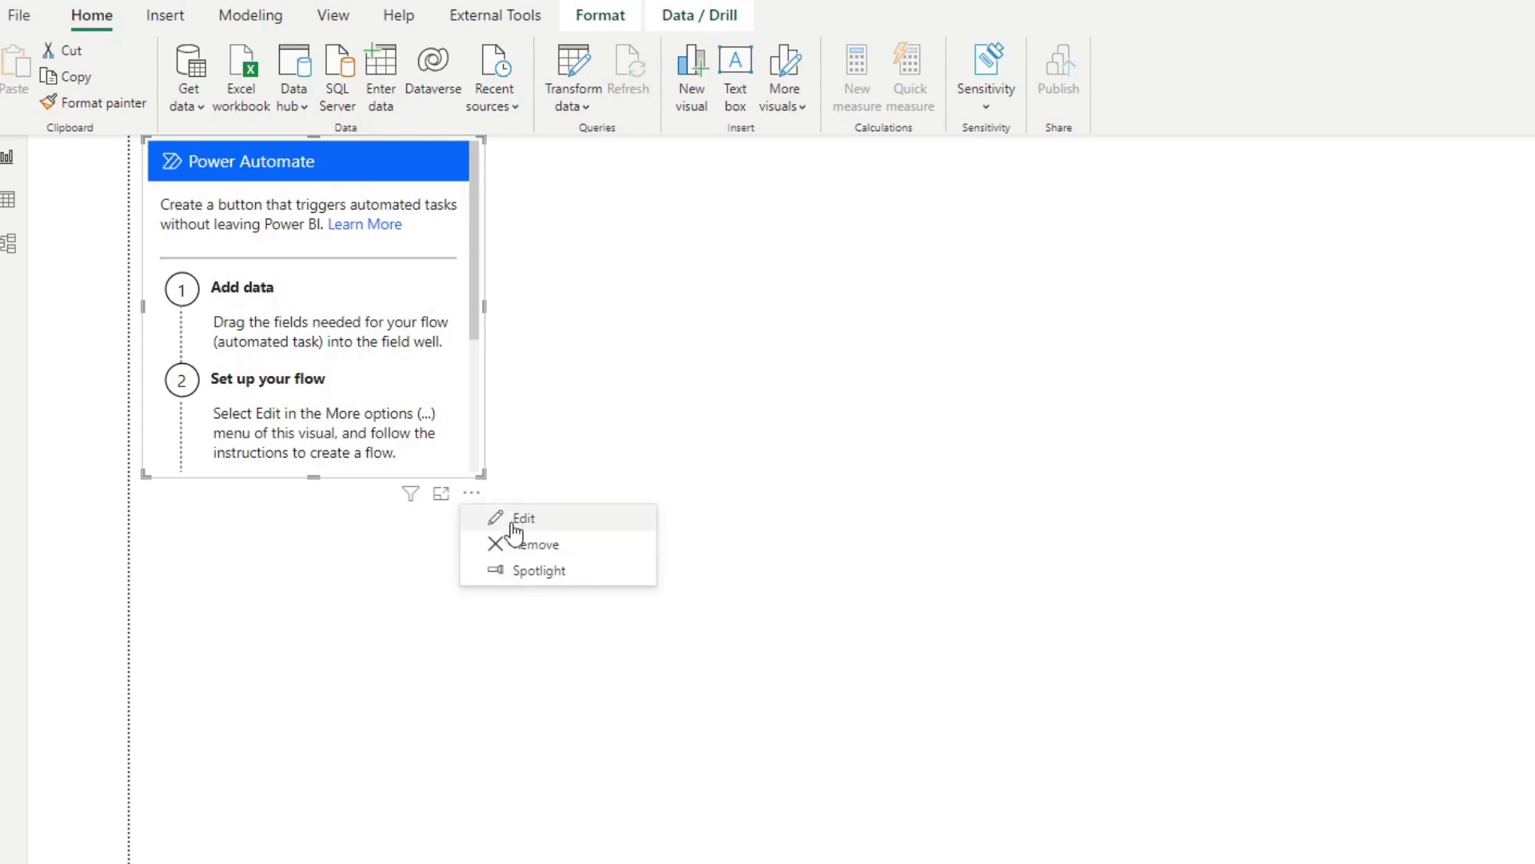
click(516, 520)
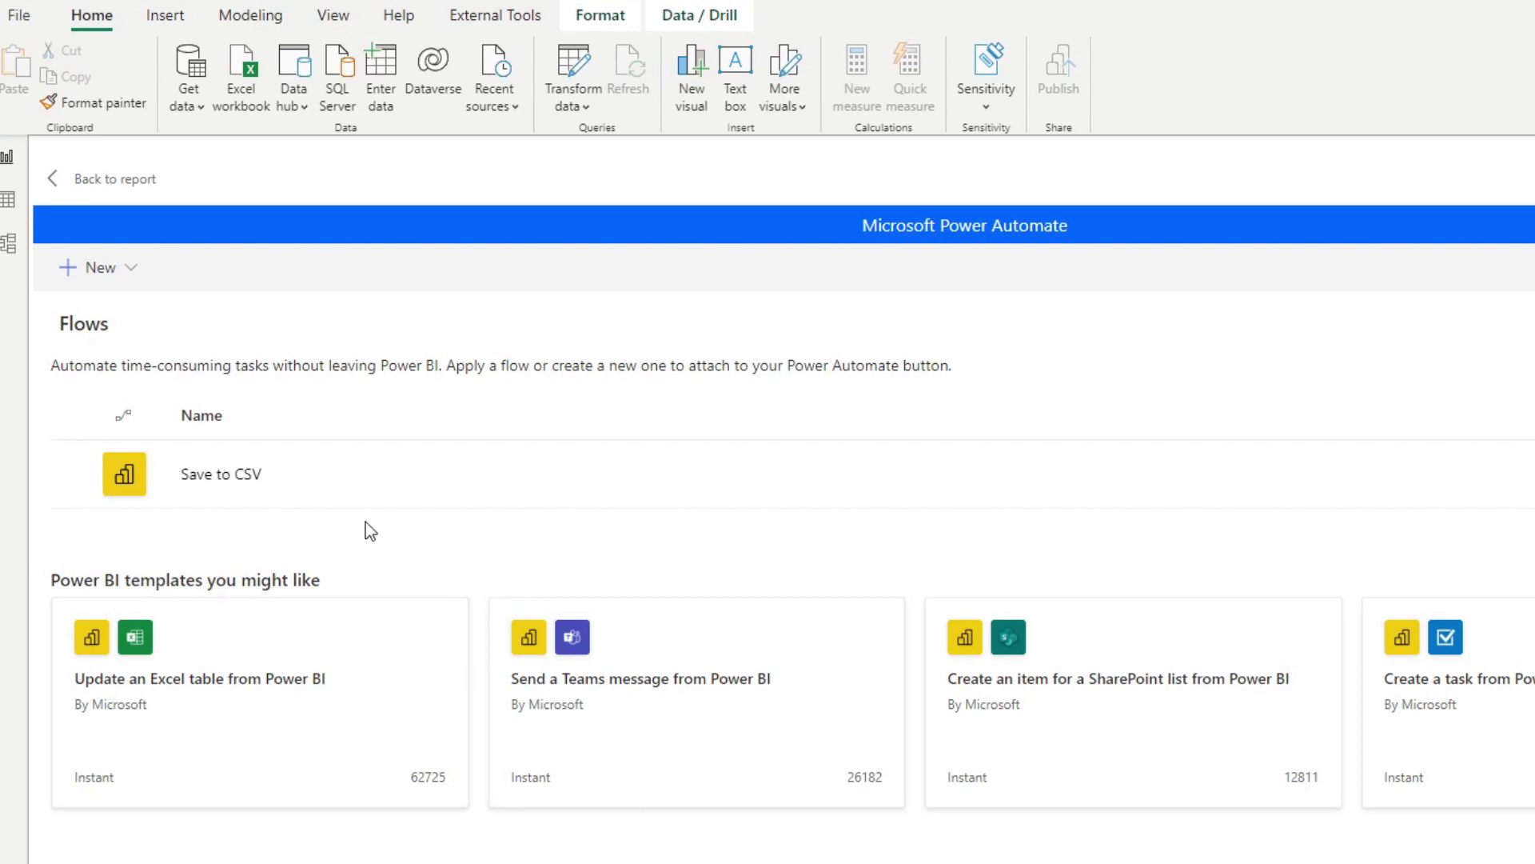
- Create an instant cloud flow triggered by the Power BI button with a Refresh a dataset step
click(125, 272)
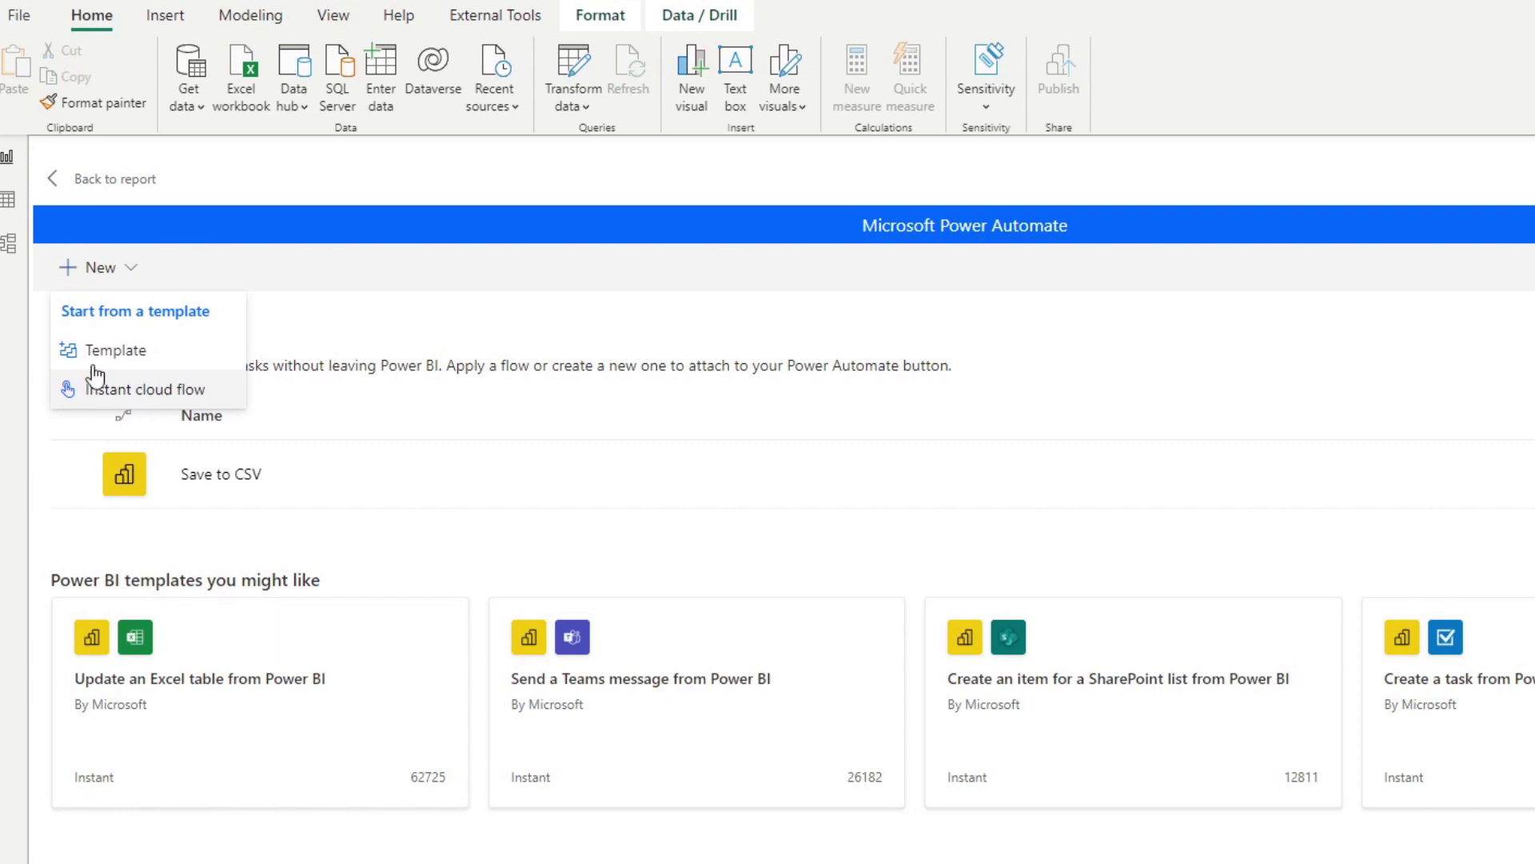
click(116, 392)
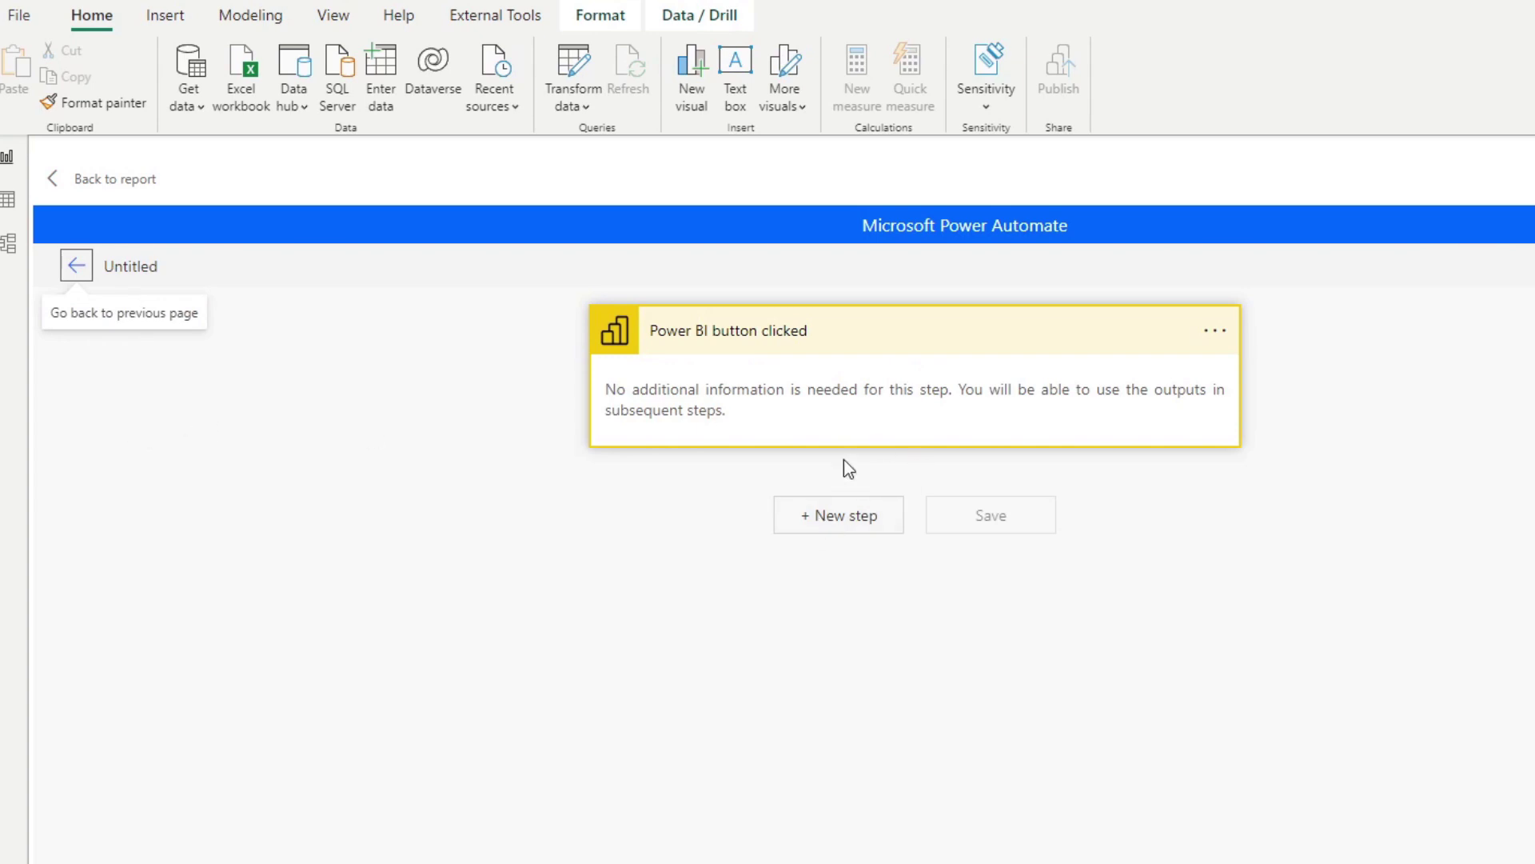
click(851, 524)
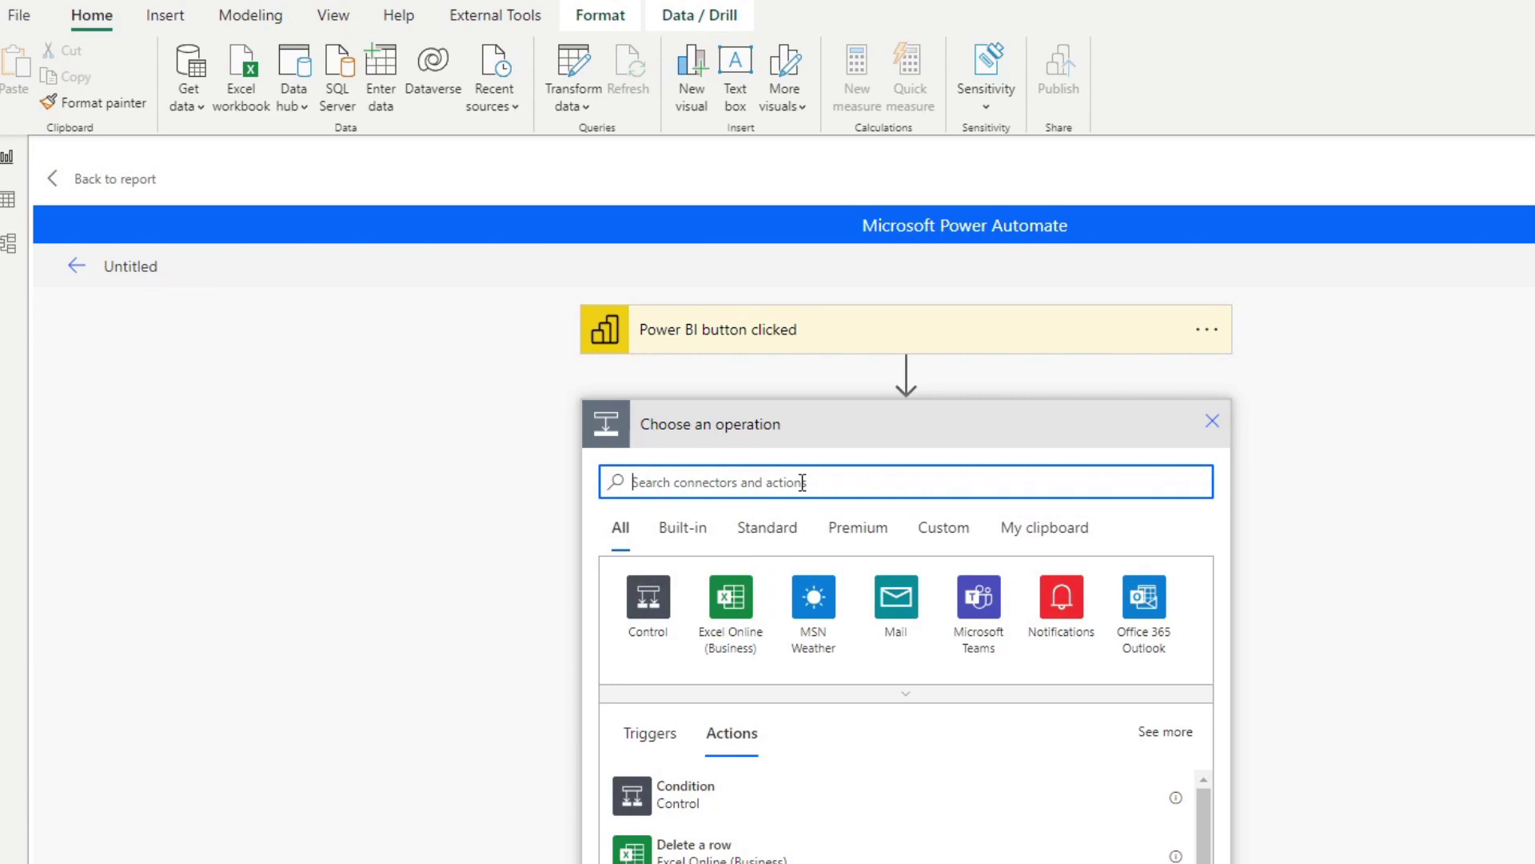
text(dataset)
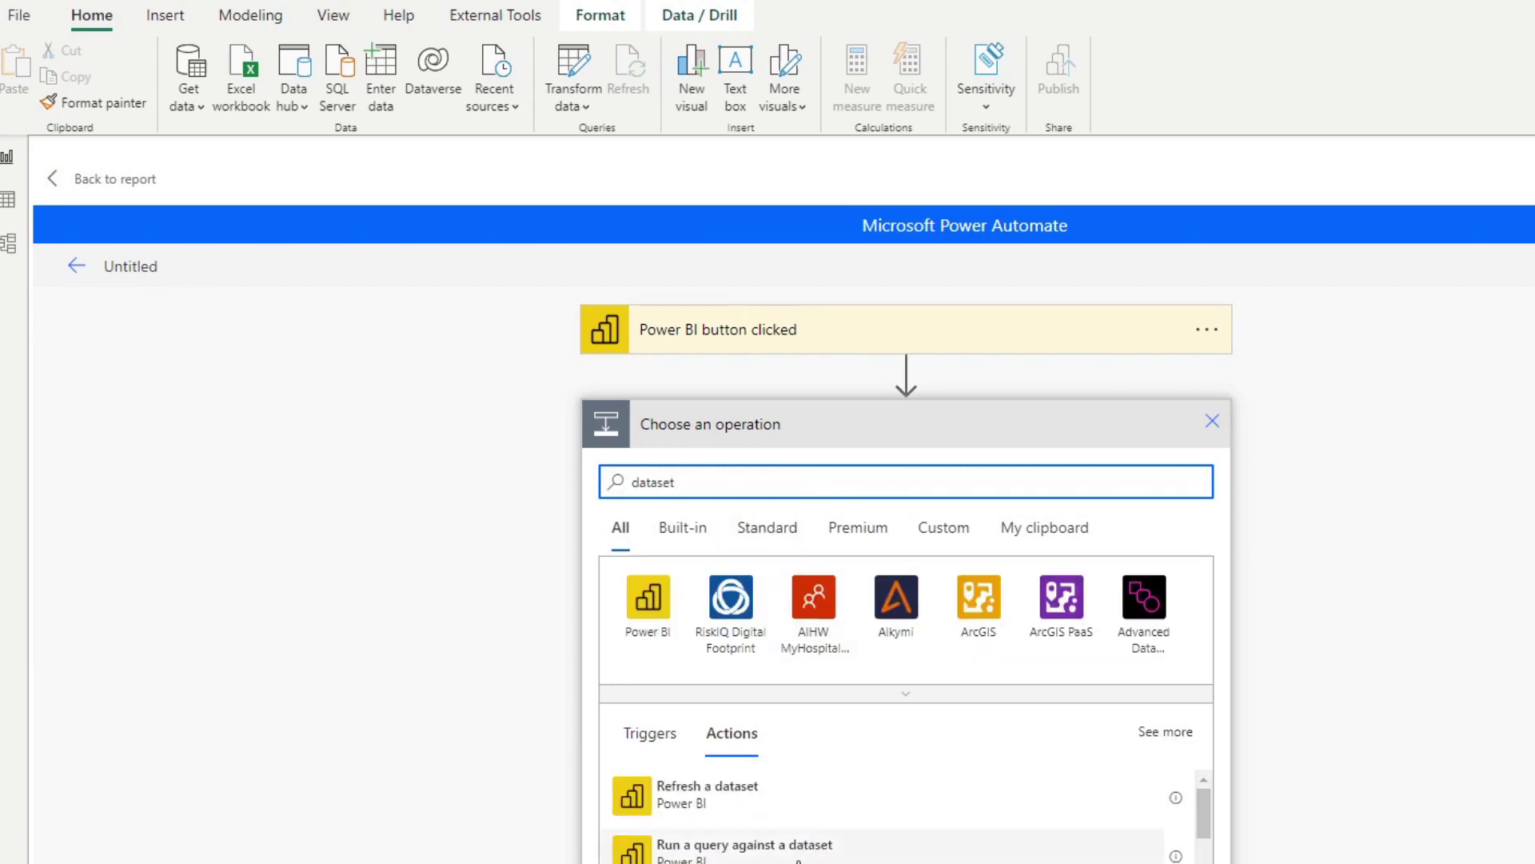
click(755, 810)
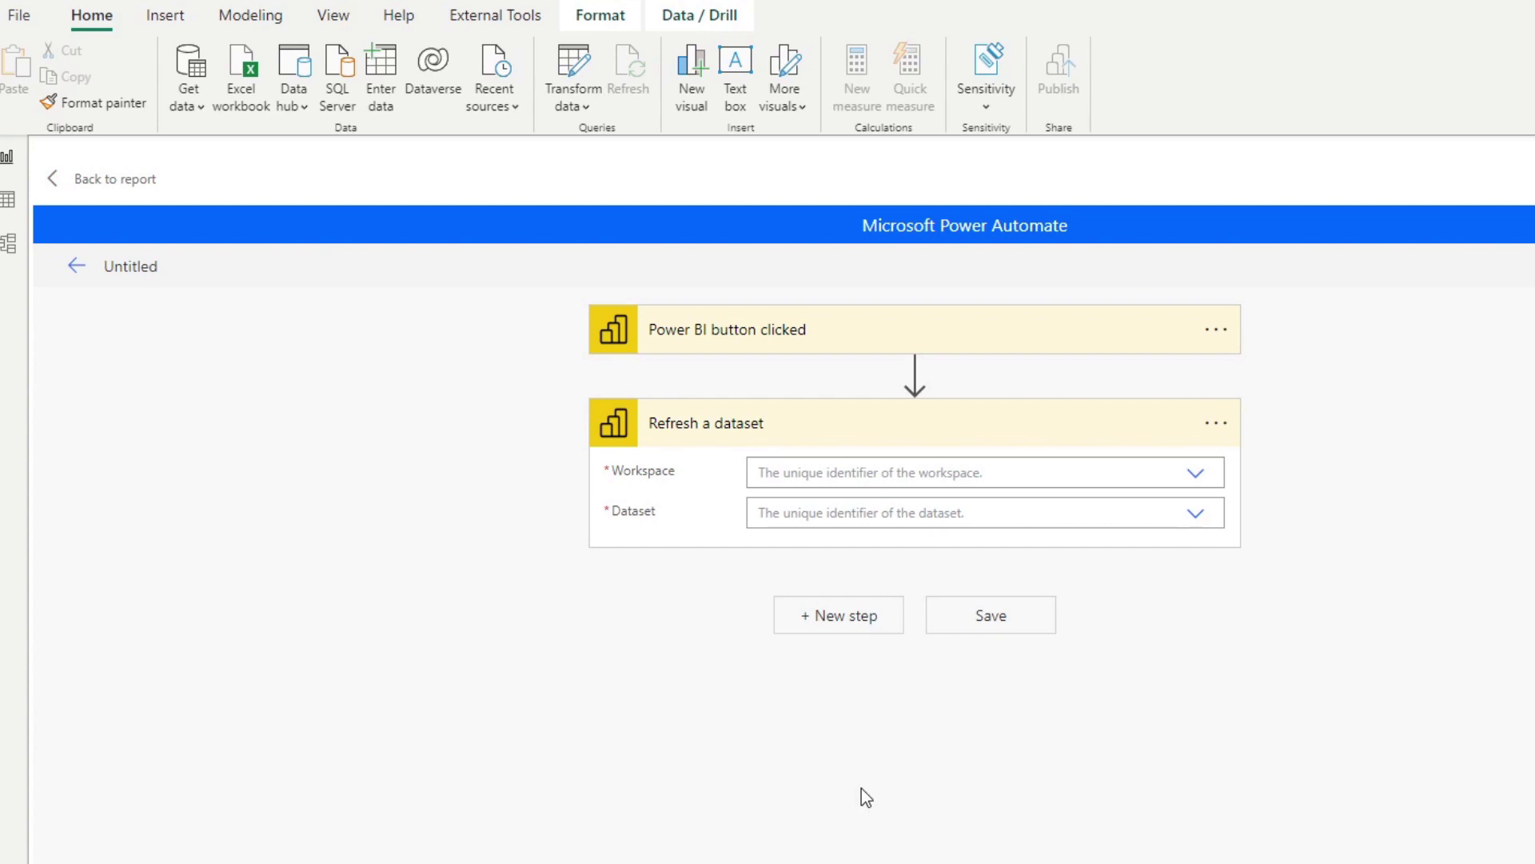
- Set the refresh step's workspace to Stocks and dataset to Amazon
click(1195, 473)
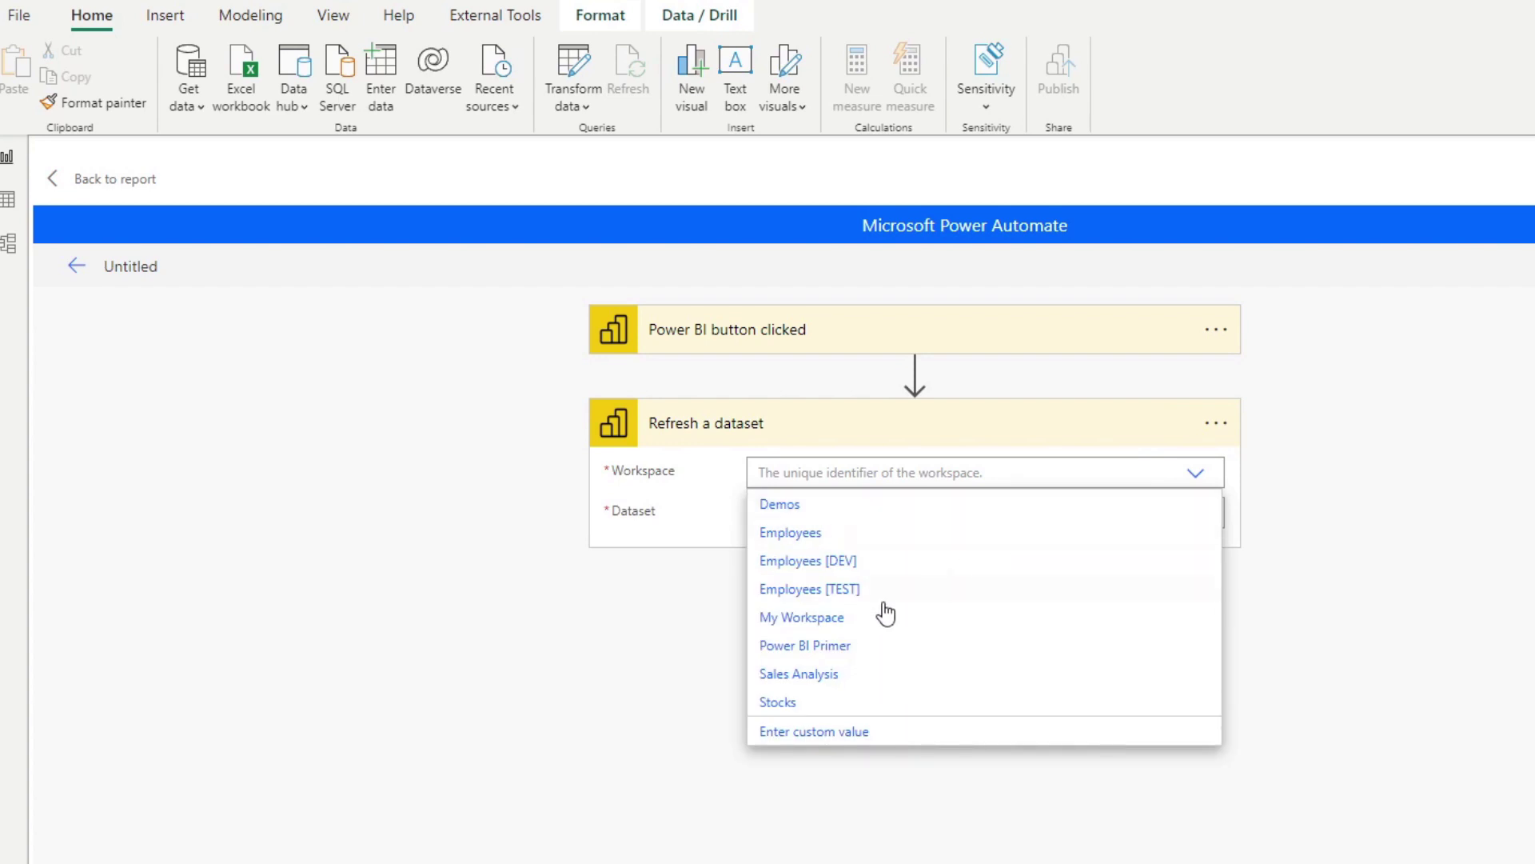
click(800, 705)
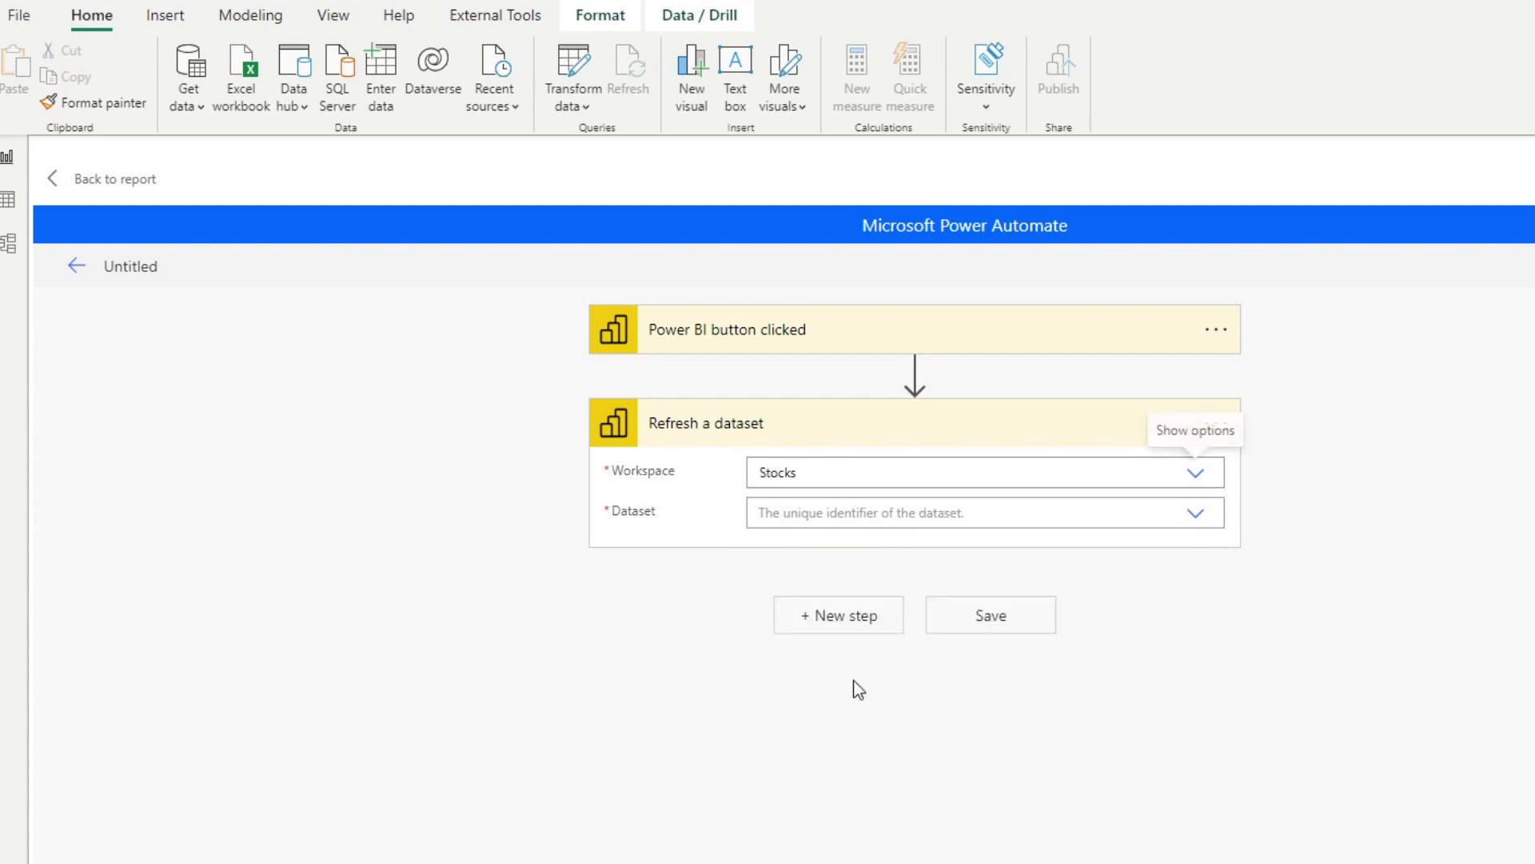
click(1195, 514)
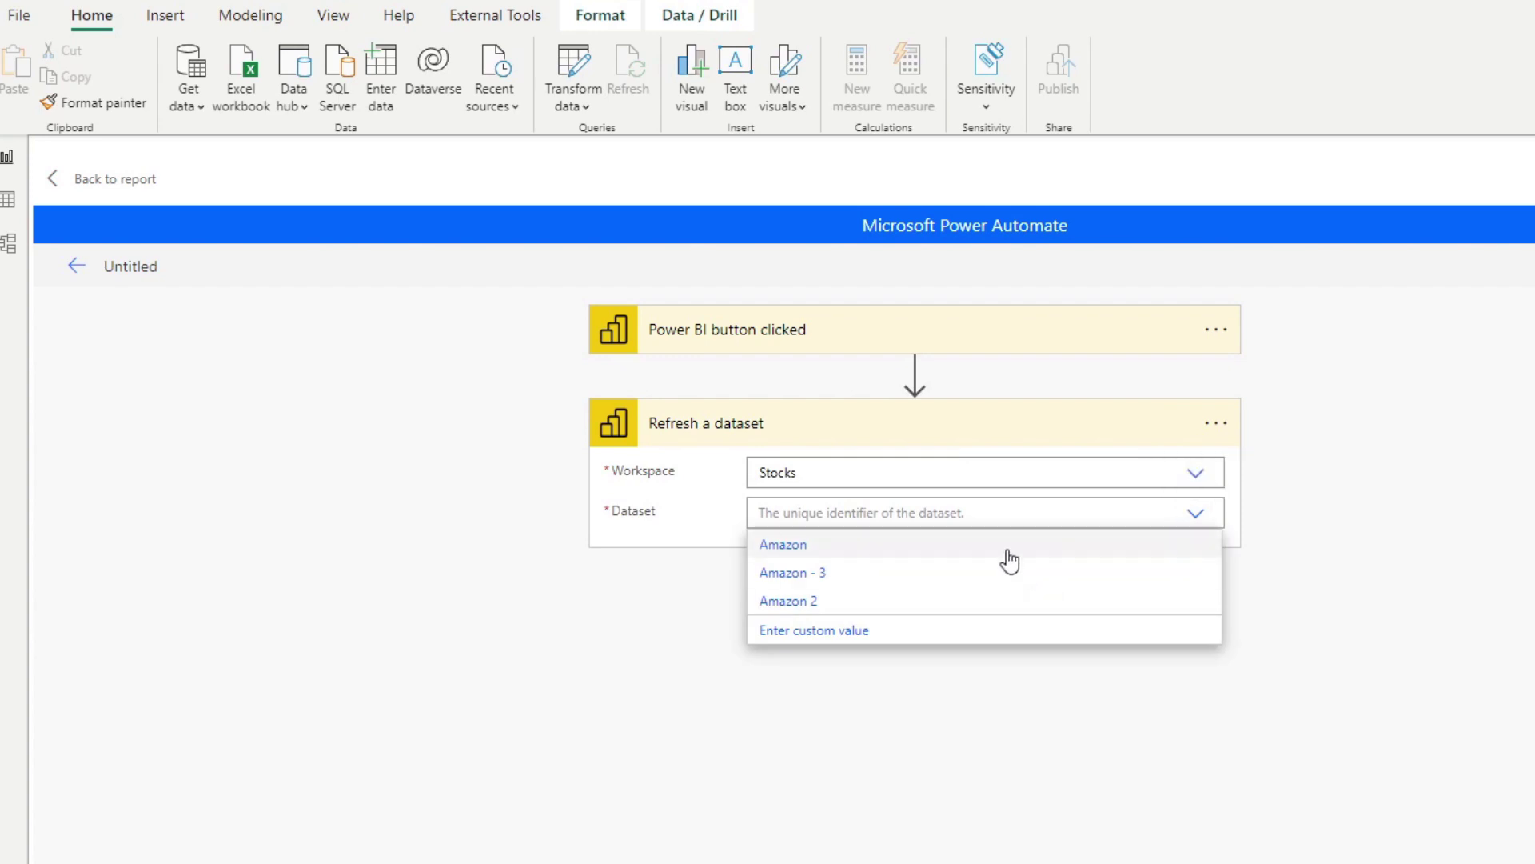
click(818, 549)
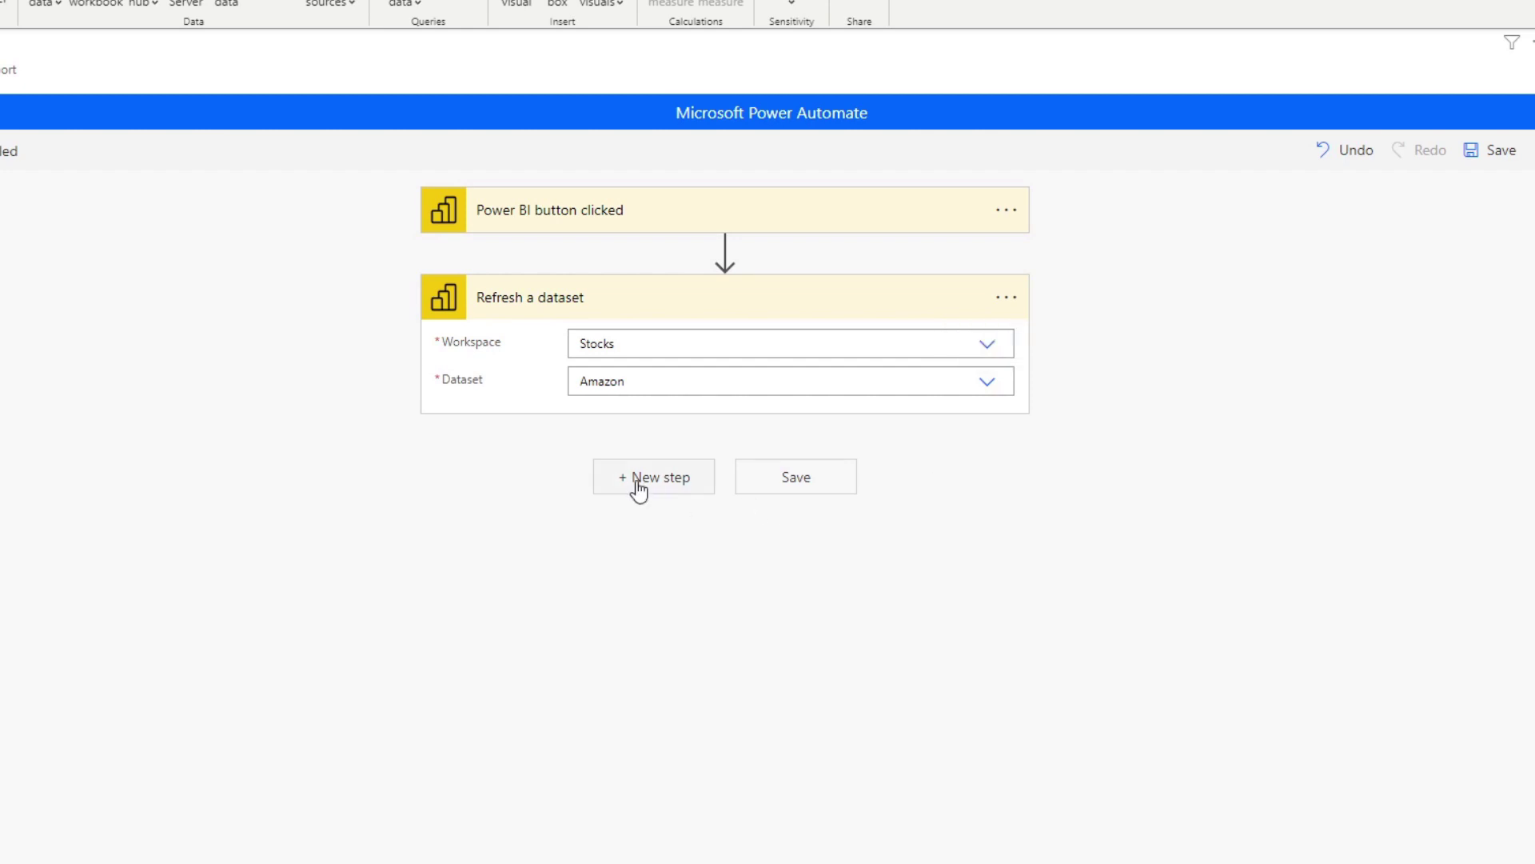
- Add a Refresh a dataset step targeting workspace Stocks and dataset Amazon 2
click(637, 482)
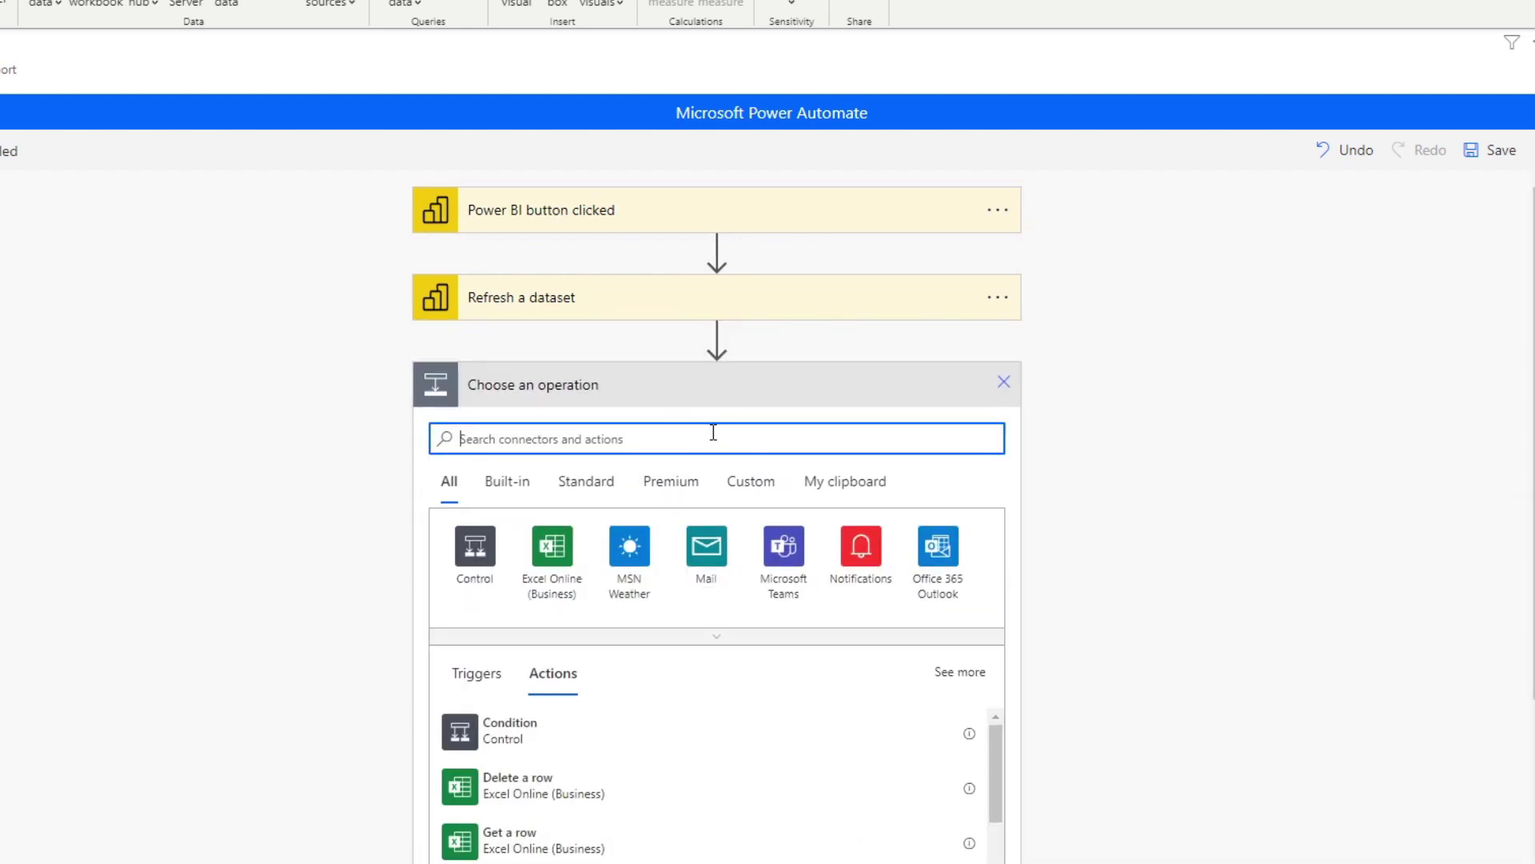
text(dataset)
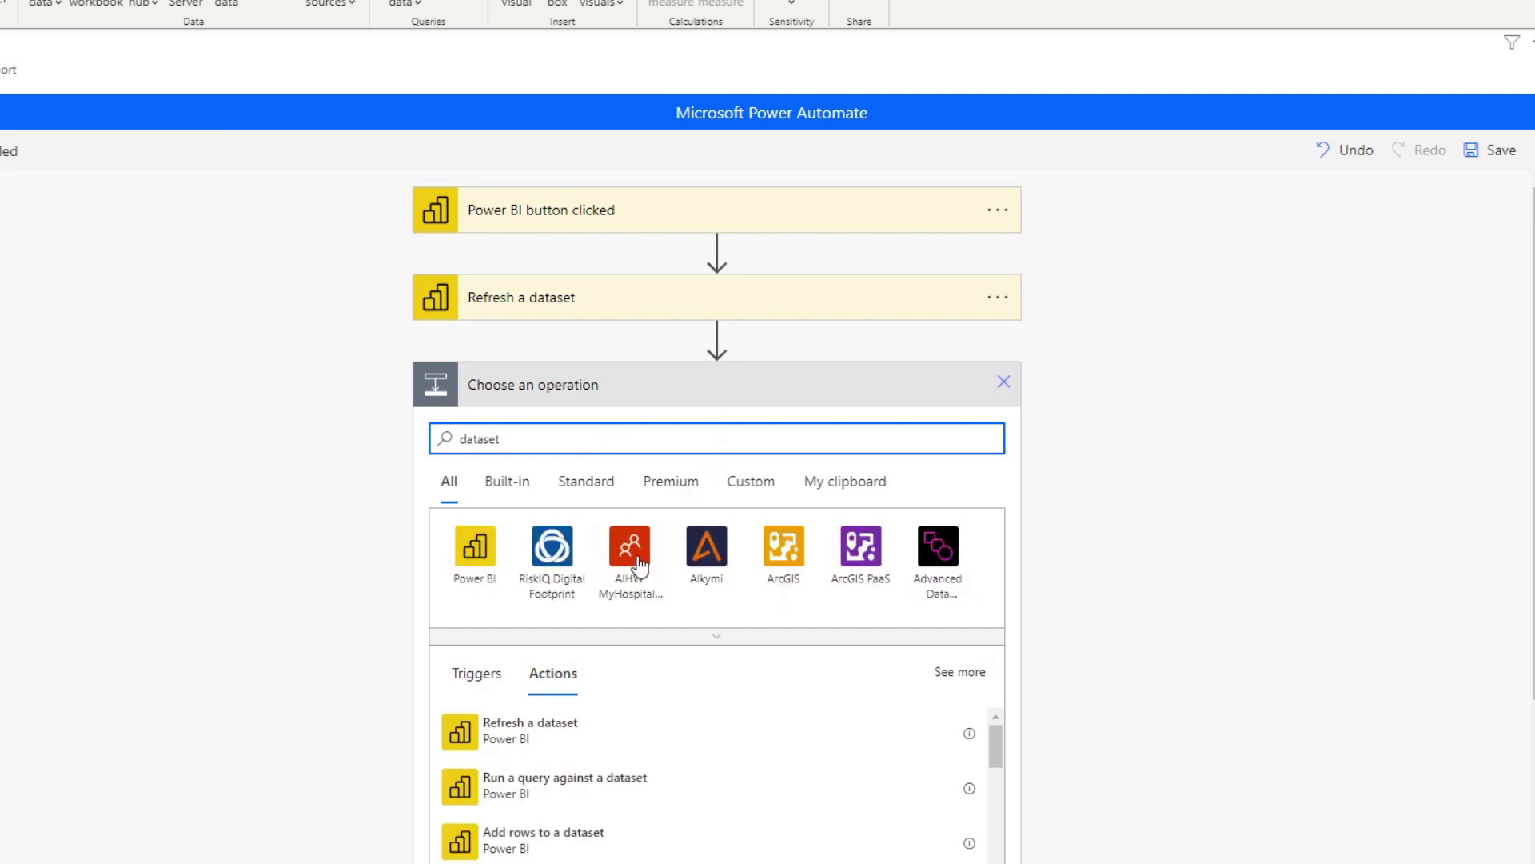
click(561, 753)
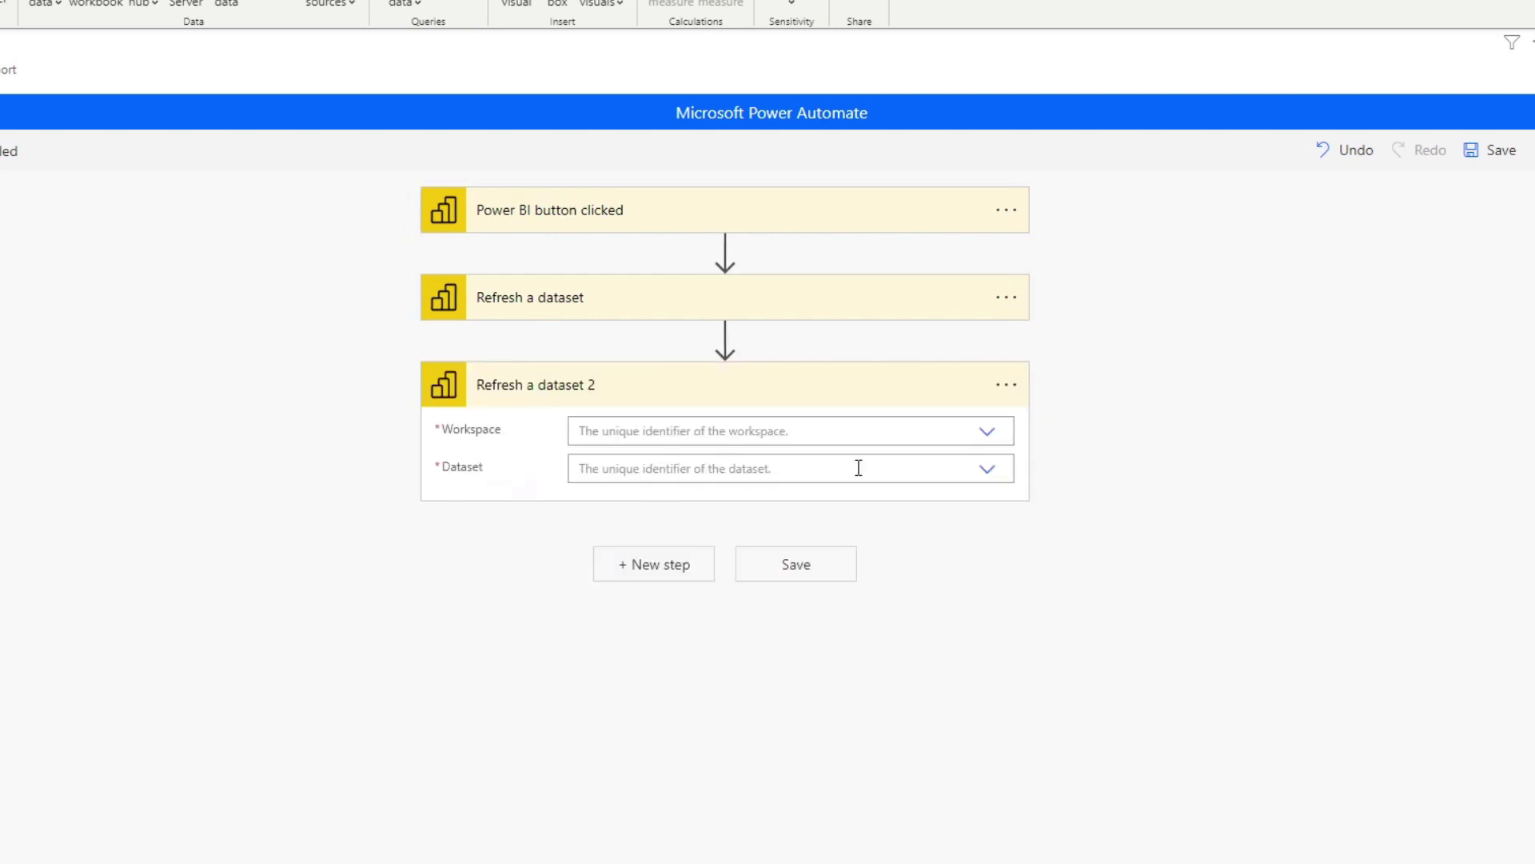
click(987, 432)
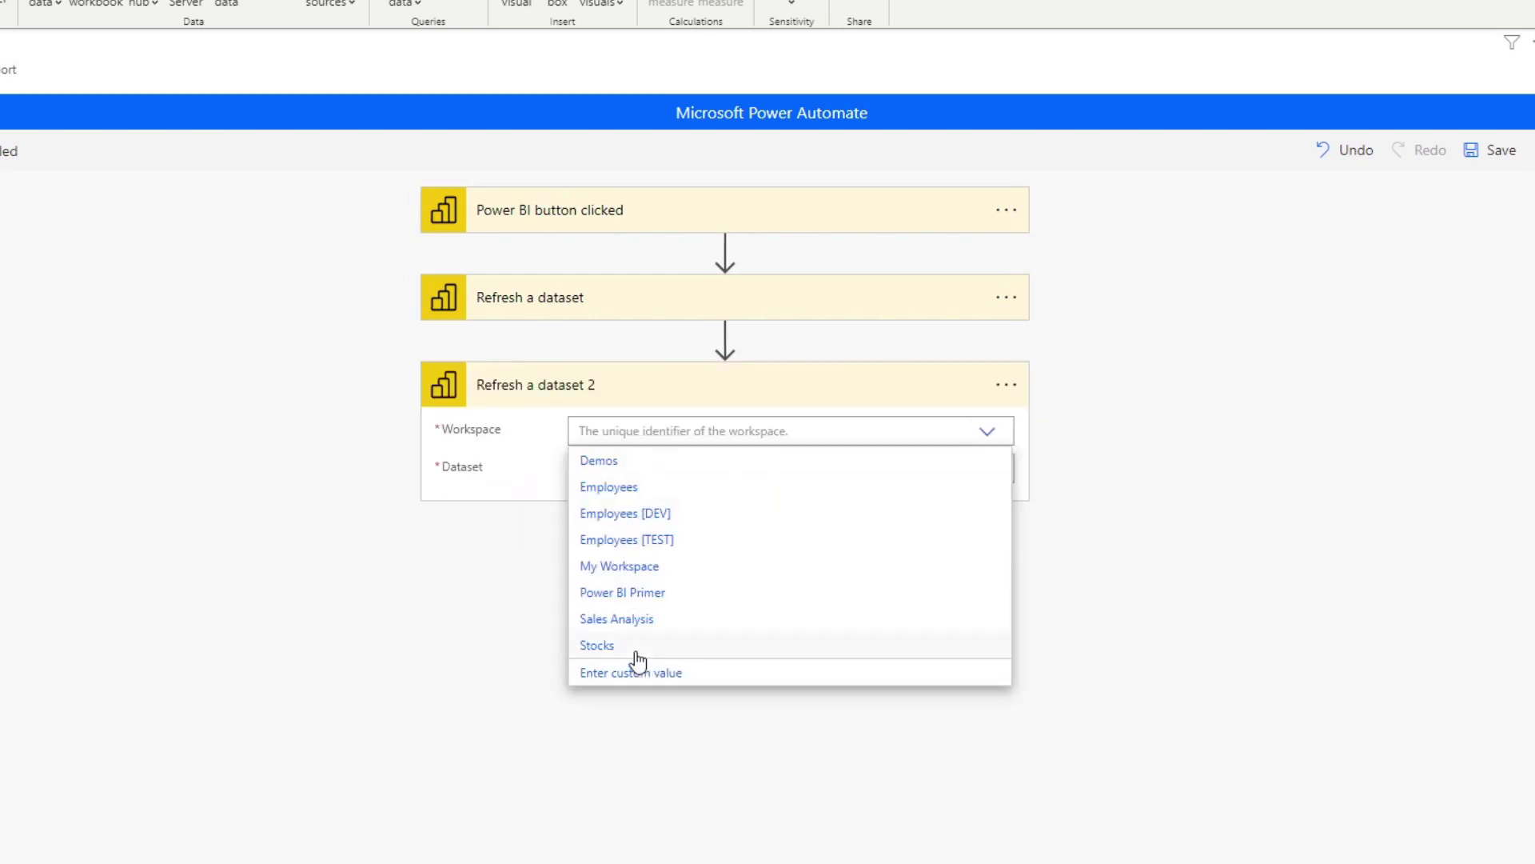
click(638, 647)
click(988, 470)
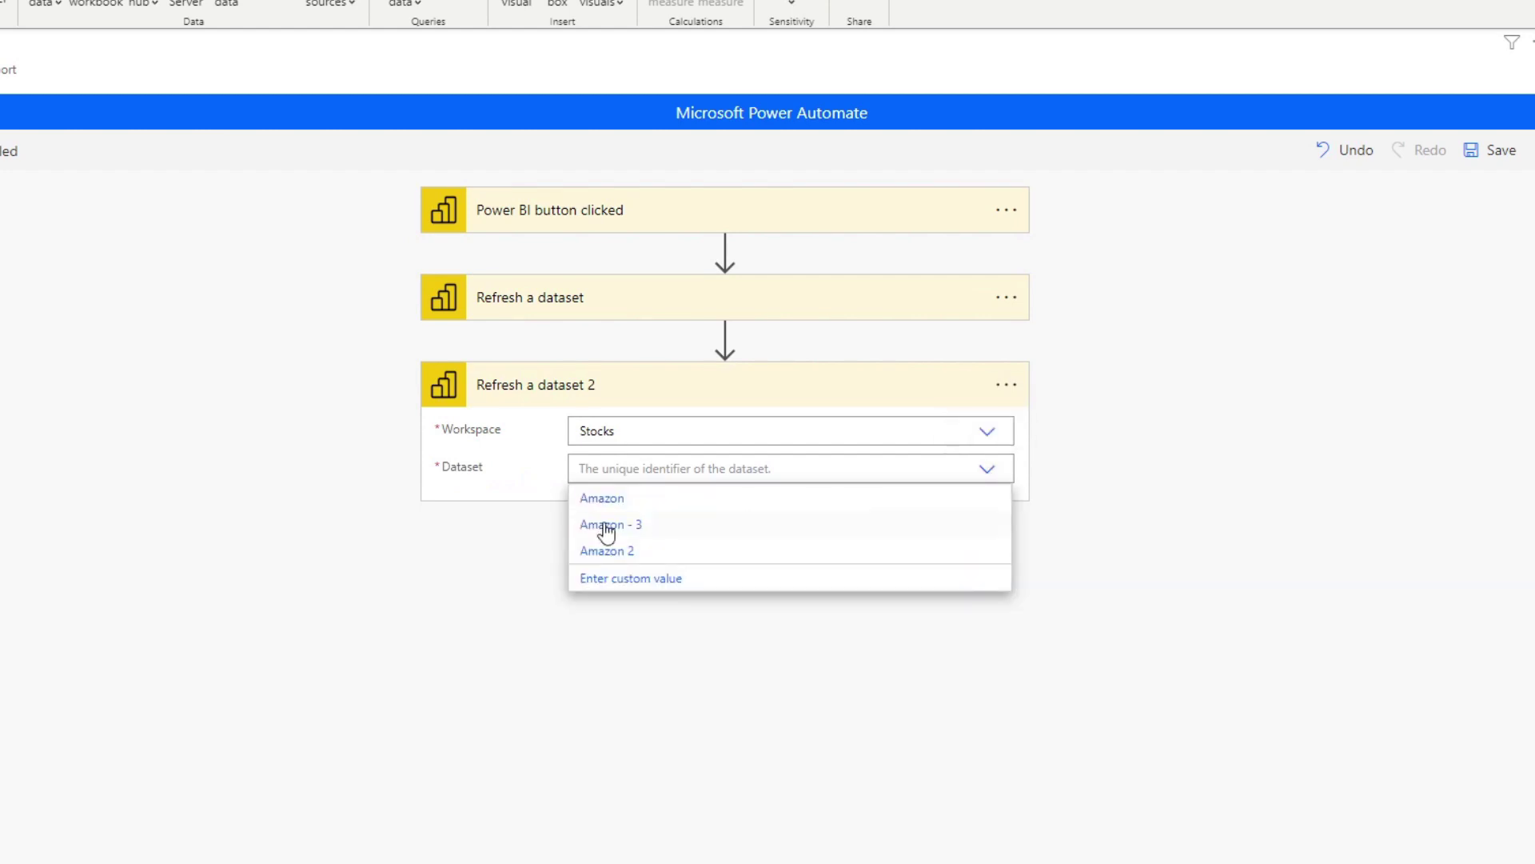
click(622, 552)
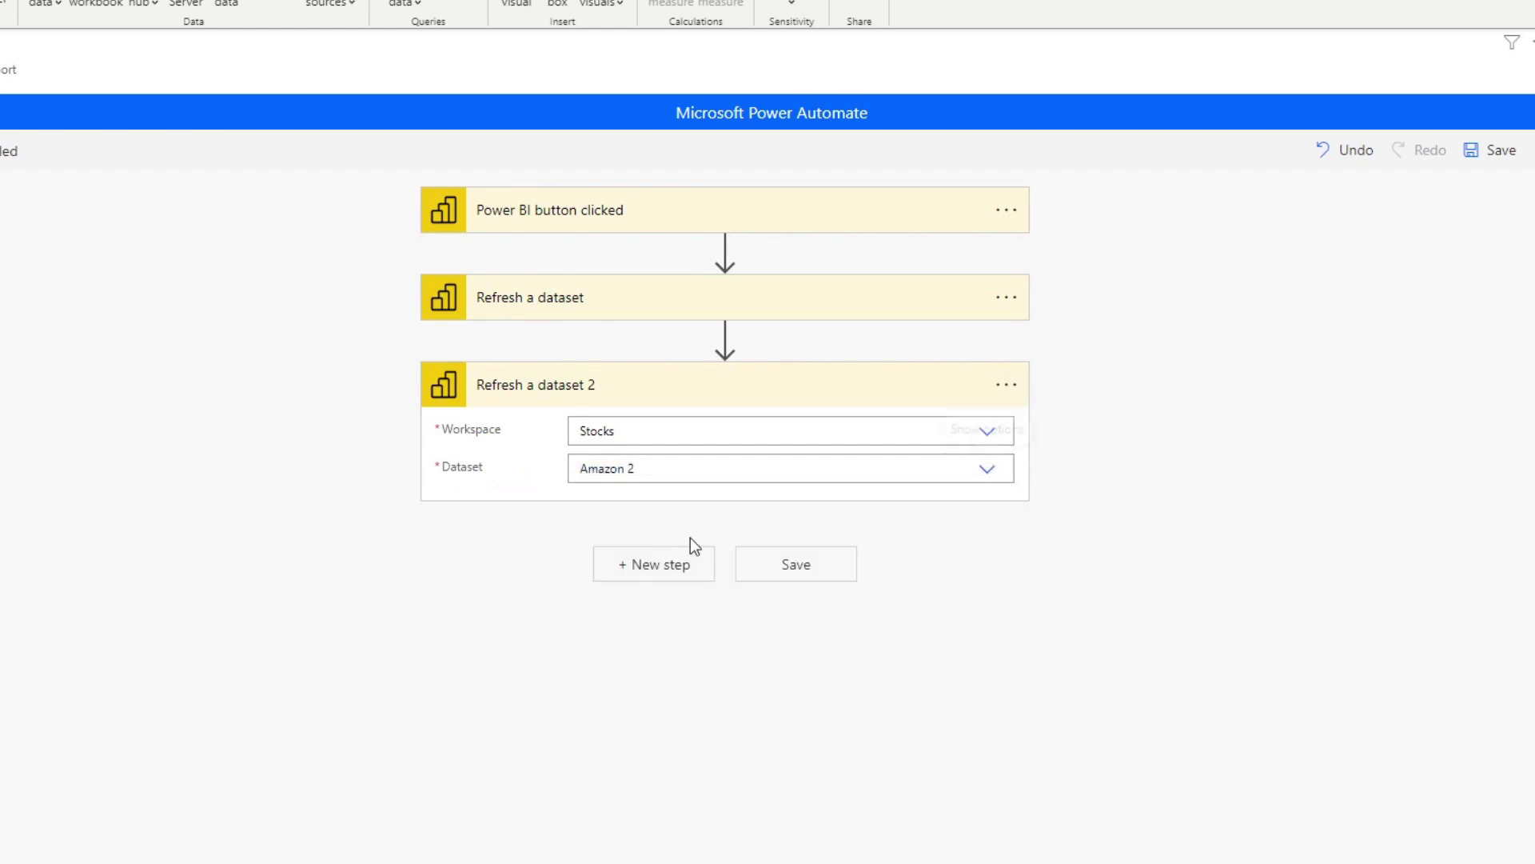
click(643, 566)
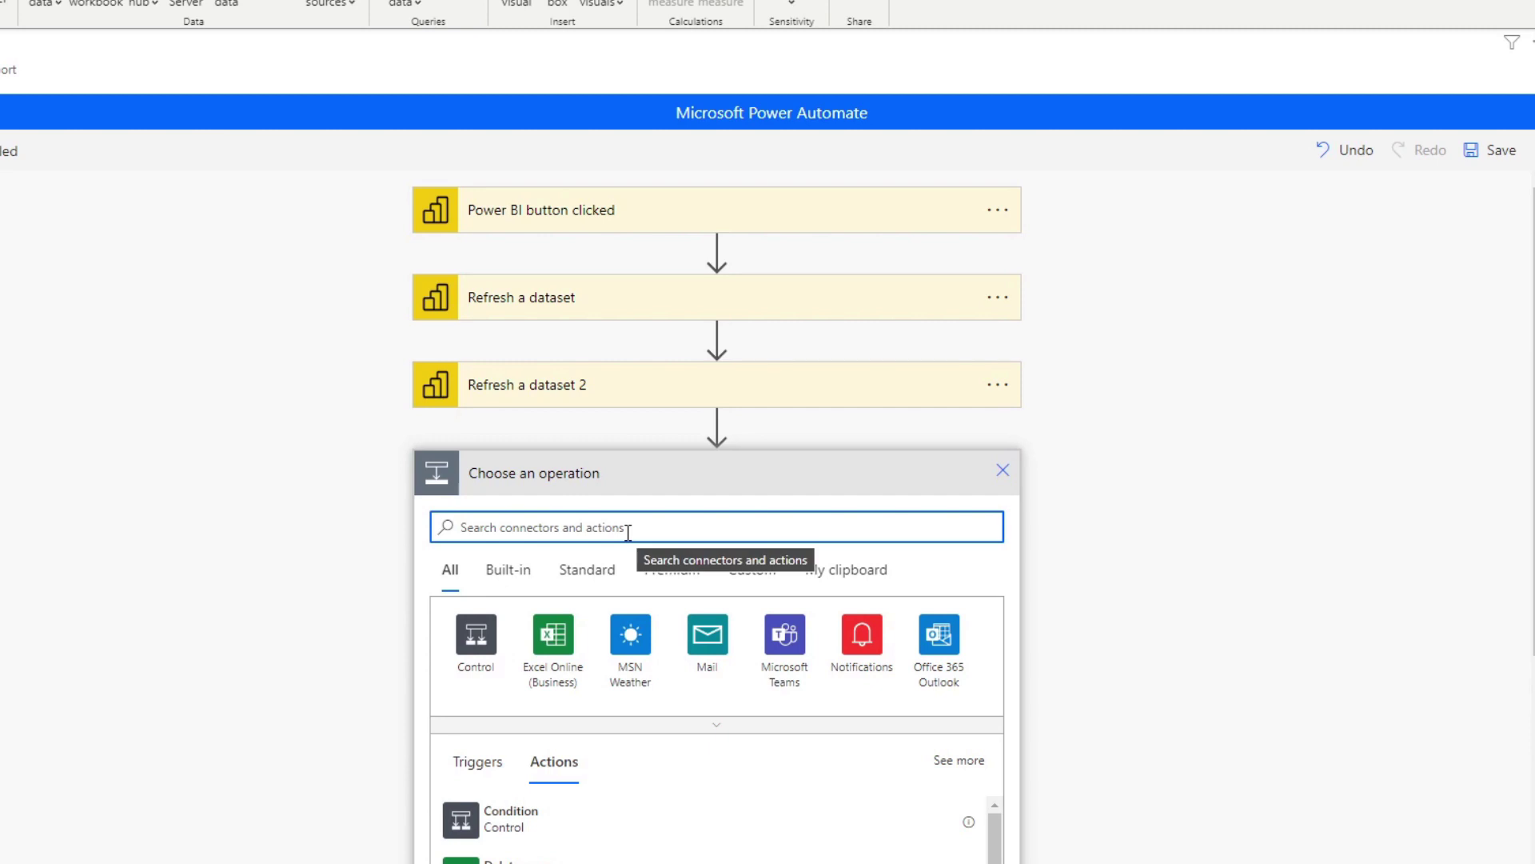
- Add a third Refresh a dataset step for workspace Stocks and dataset Amazon - 3
text(refresh)
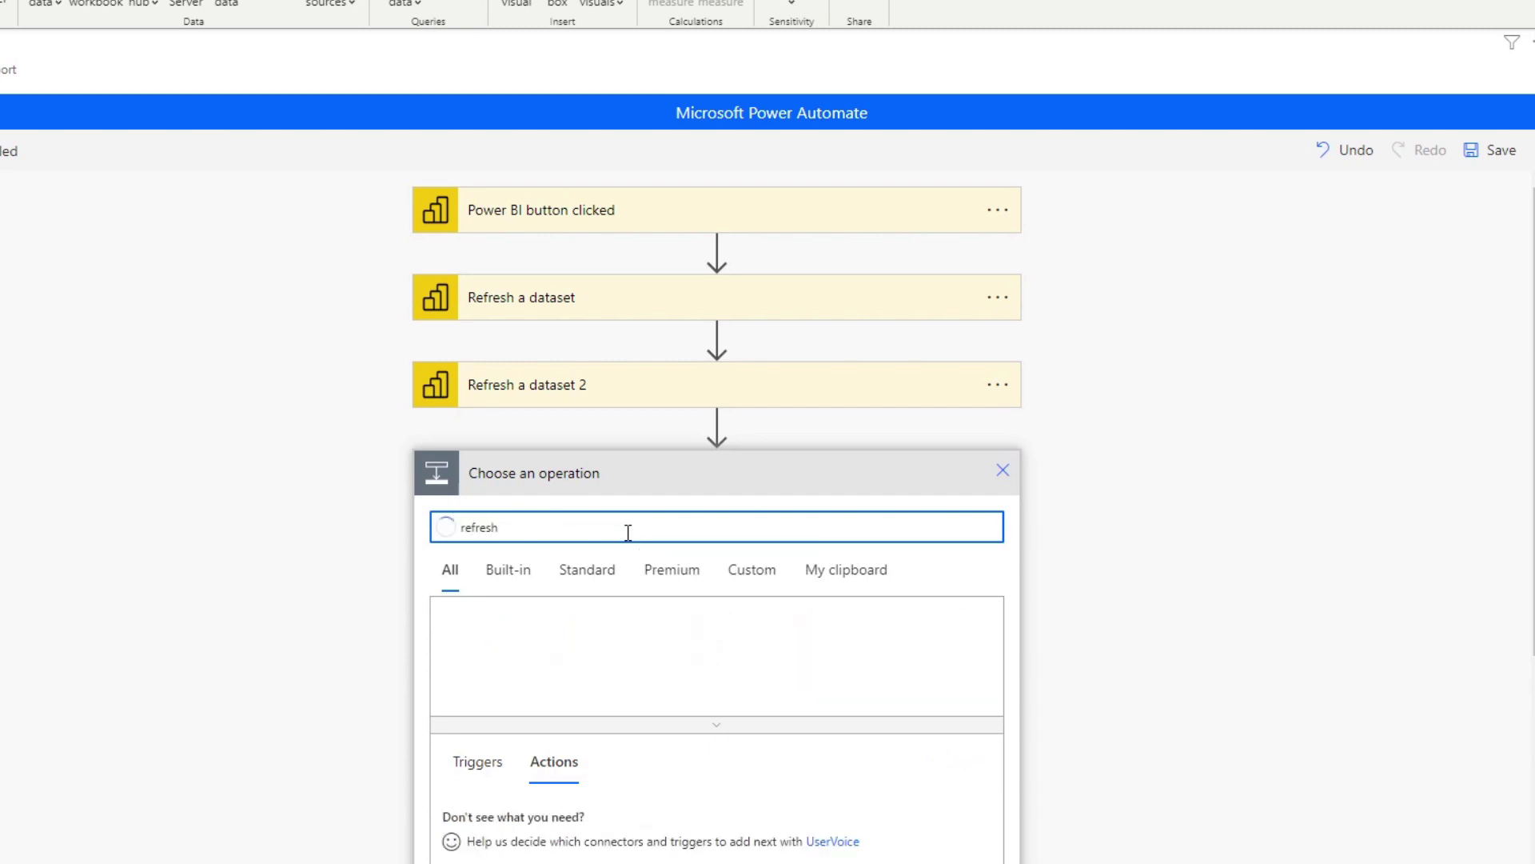
click(560, 859)
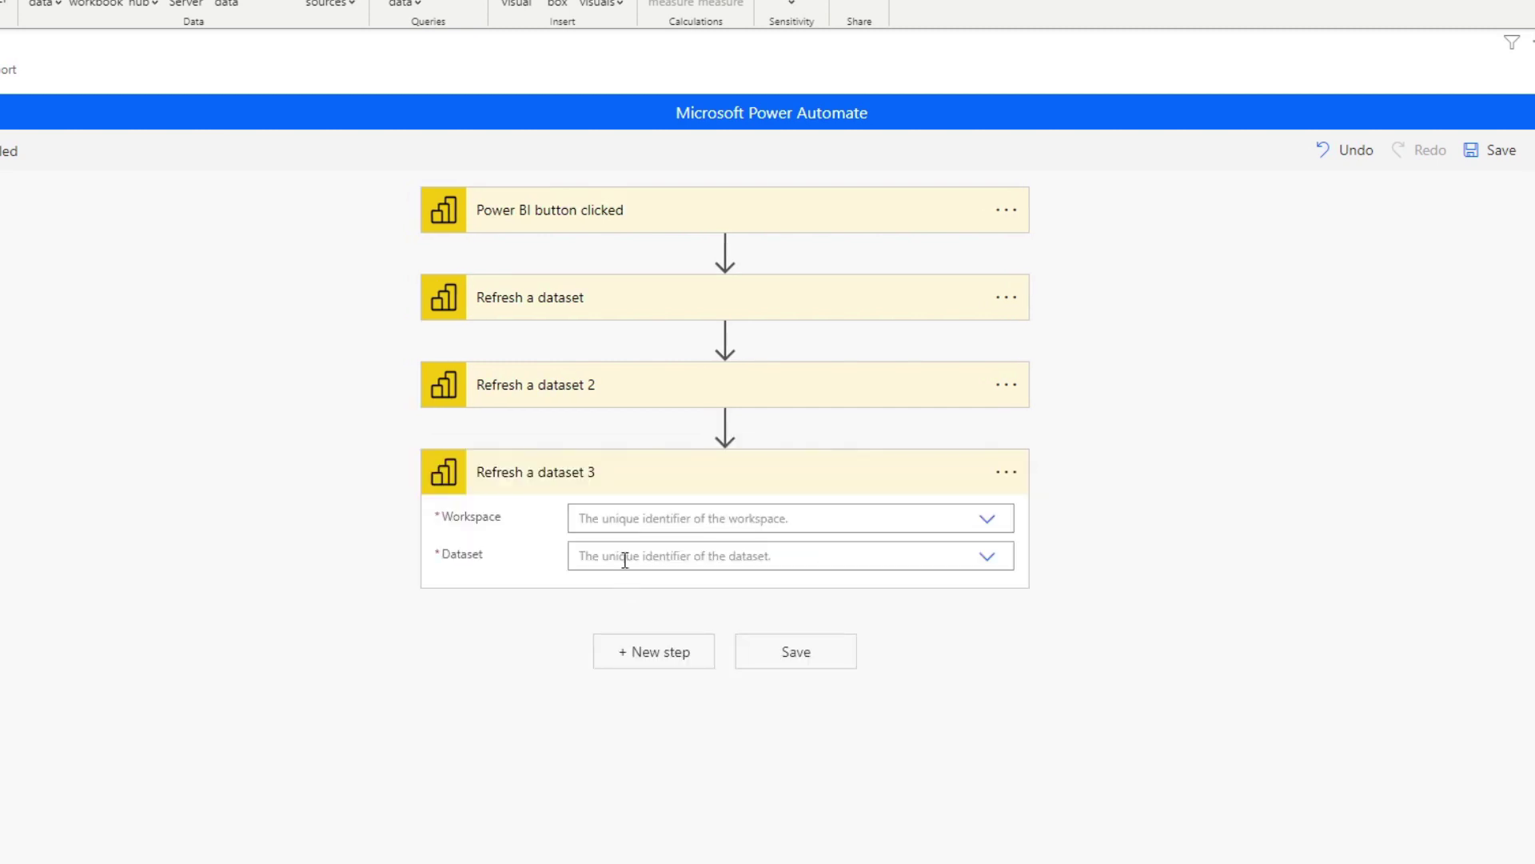
click(987, 518)
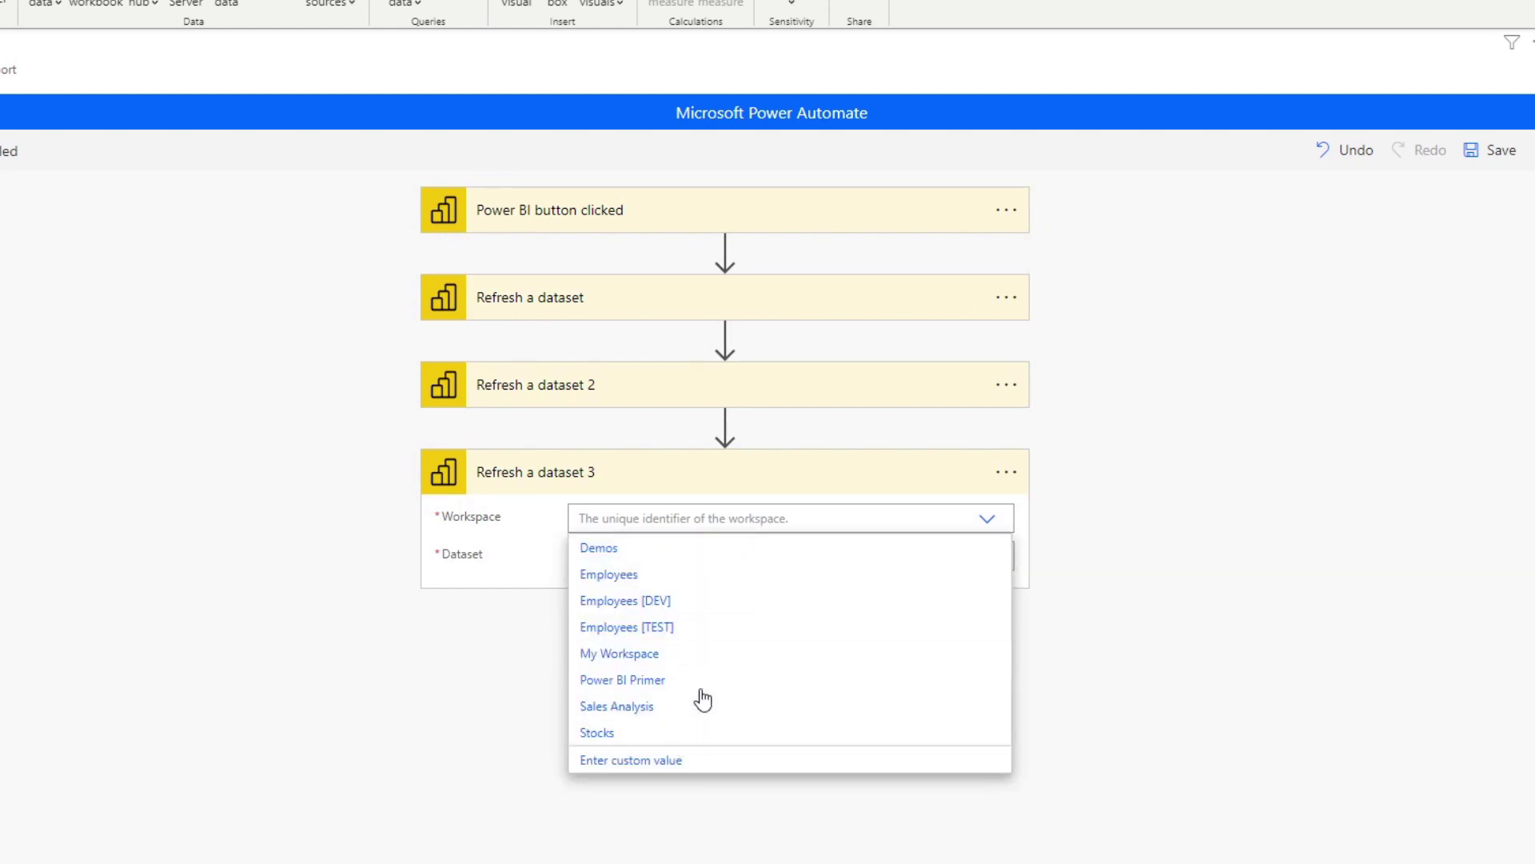
click(649, 734)
click(989, 557)
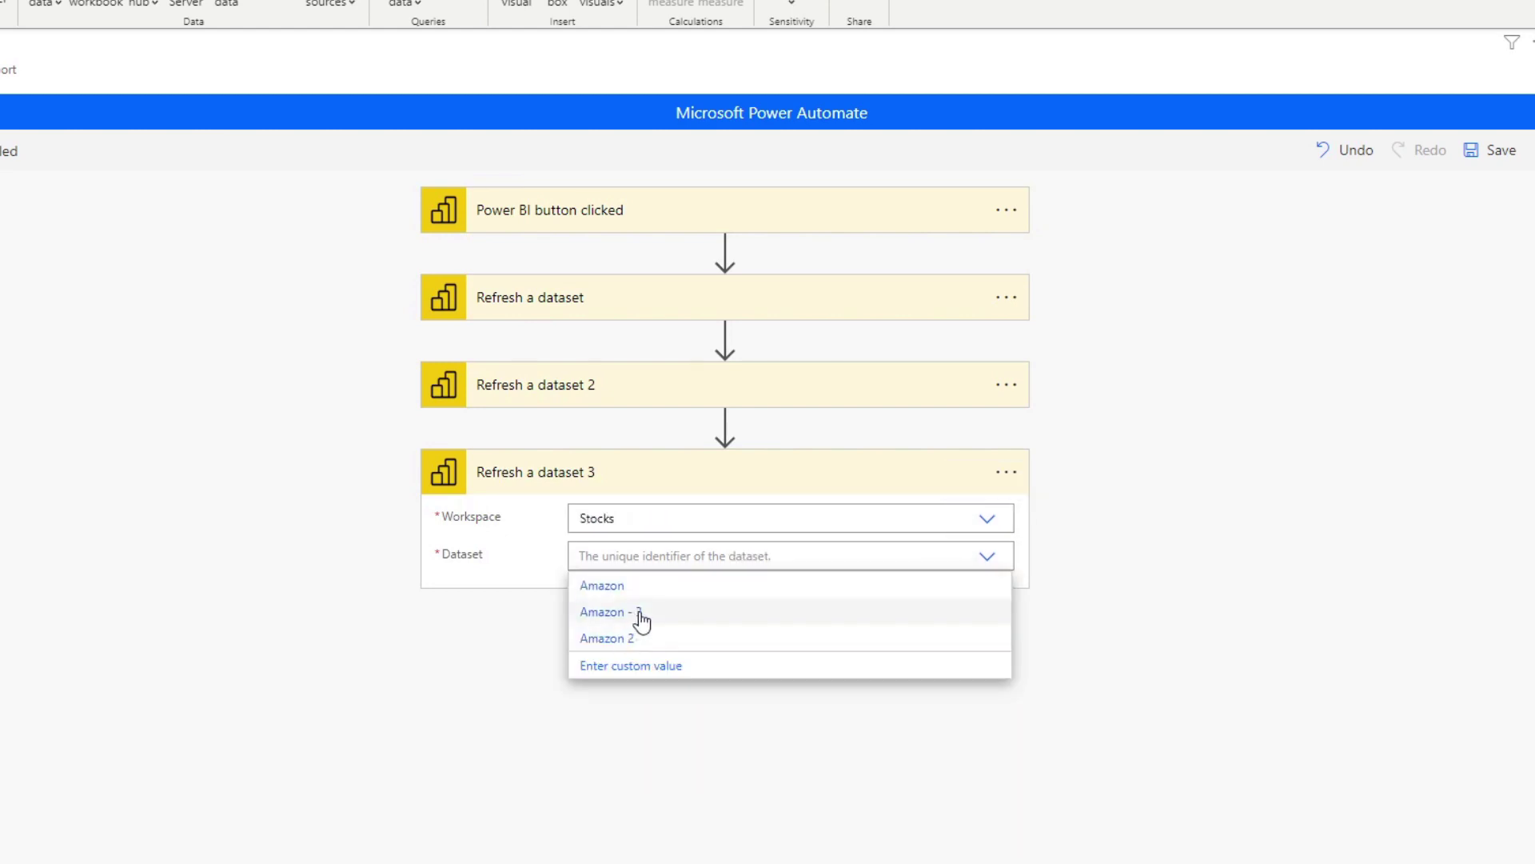
click(633, 614)
- Save the flow, apply it to the report button, and return to the report
click(793, 657)
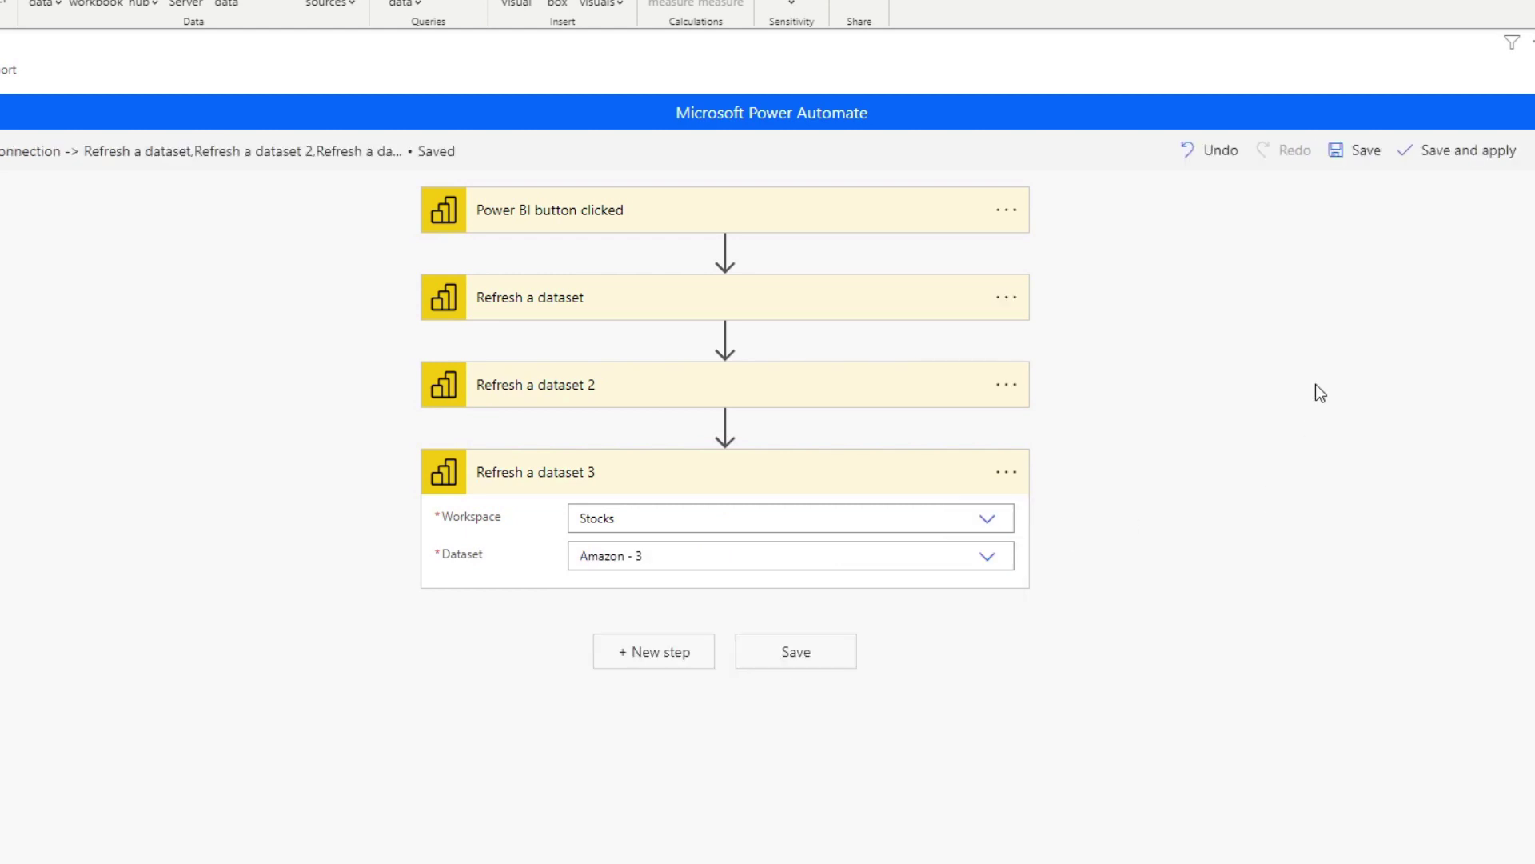
click(1448, 145)
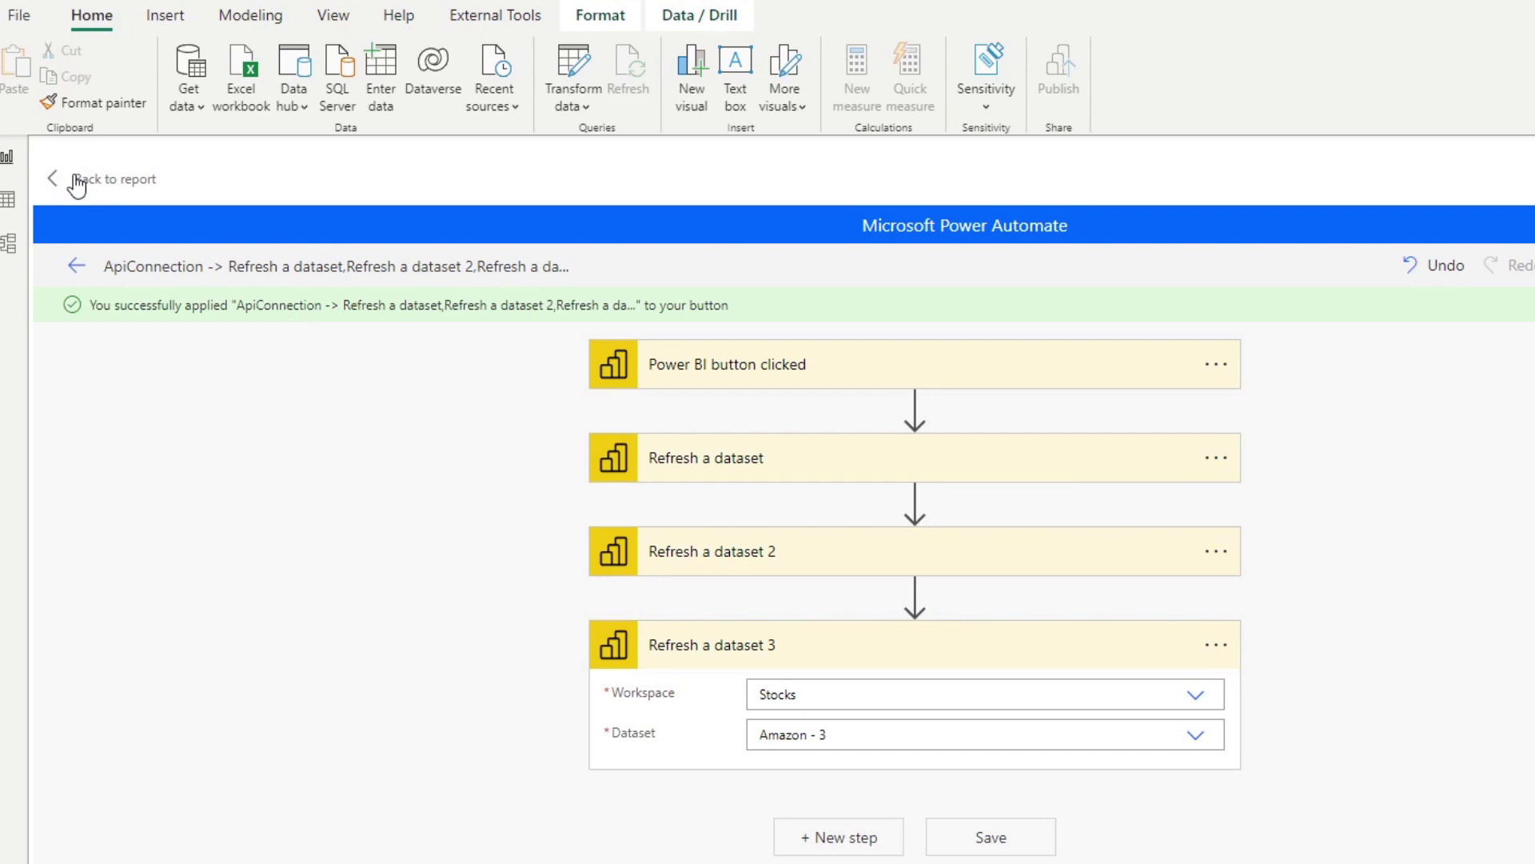
click(7, 70)
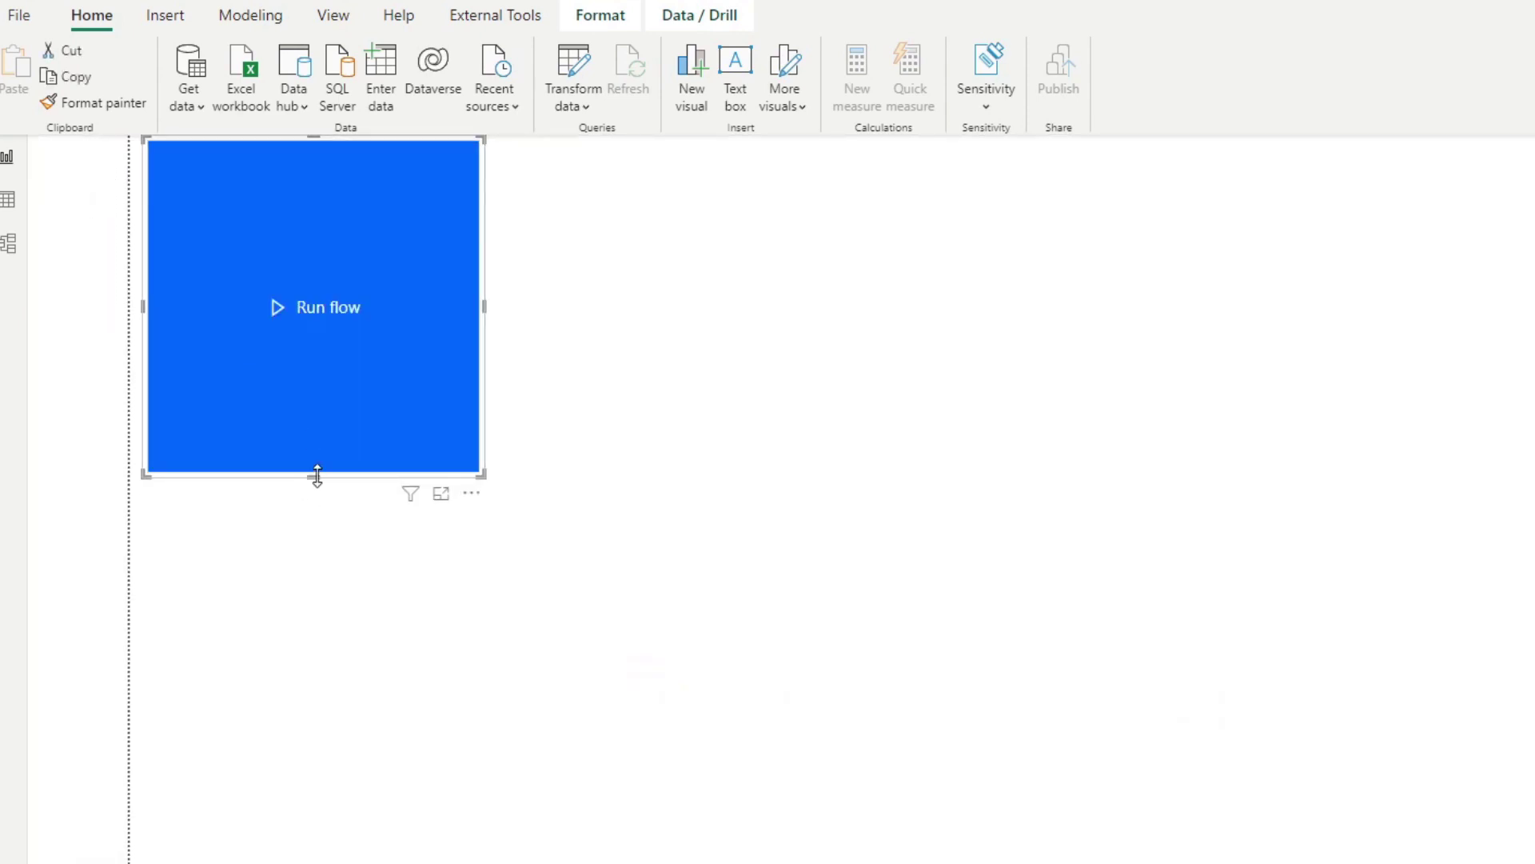
- Shrink the Run flow button to a thin bar and Ctrl+click it to run the flow
drag(316, 475, 361, 192)
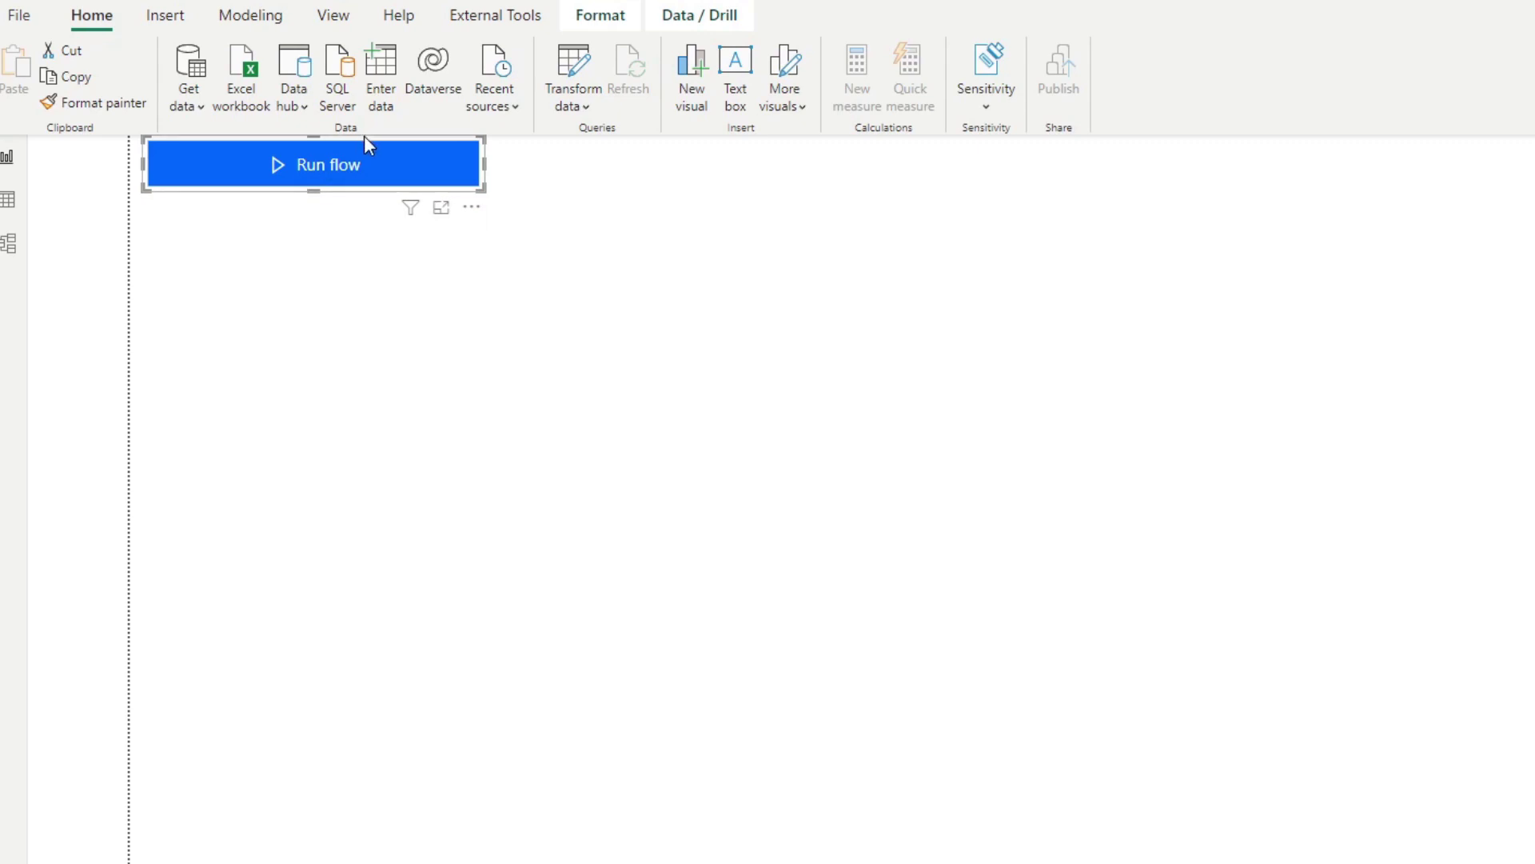
ctrl+click(324, 178)
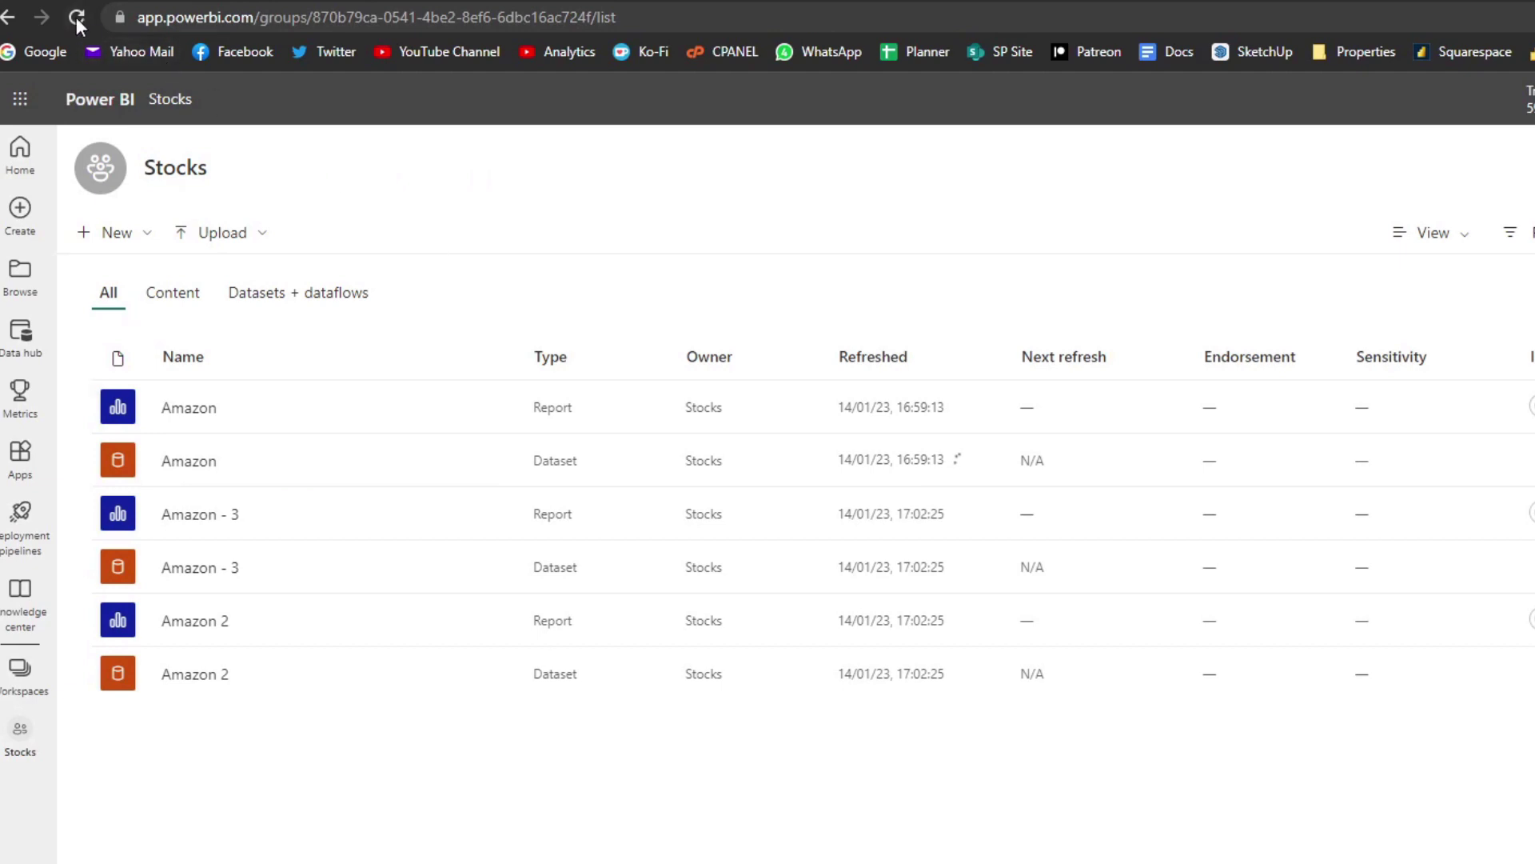
- Reload the Stocks workspace page to check the datasets' Refreshed times
click(77, 17)
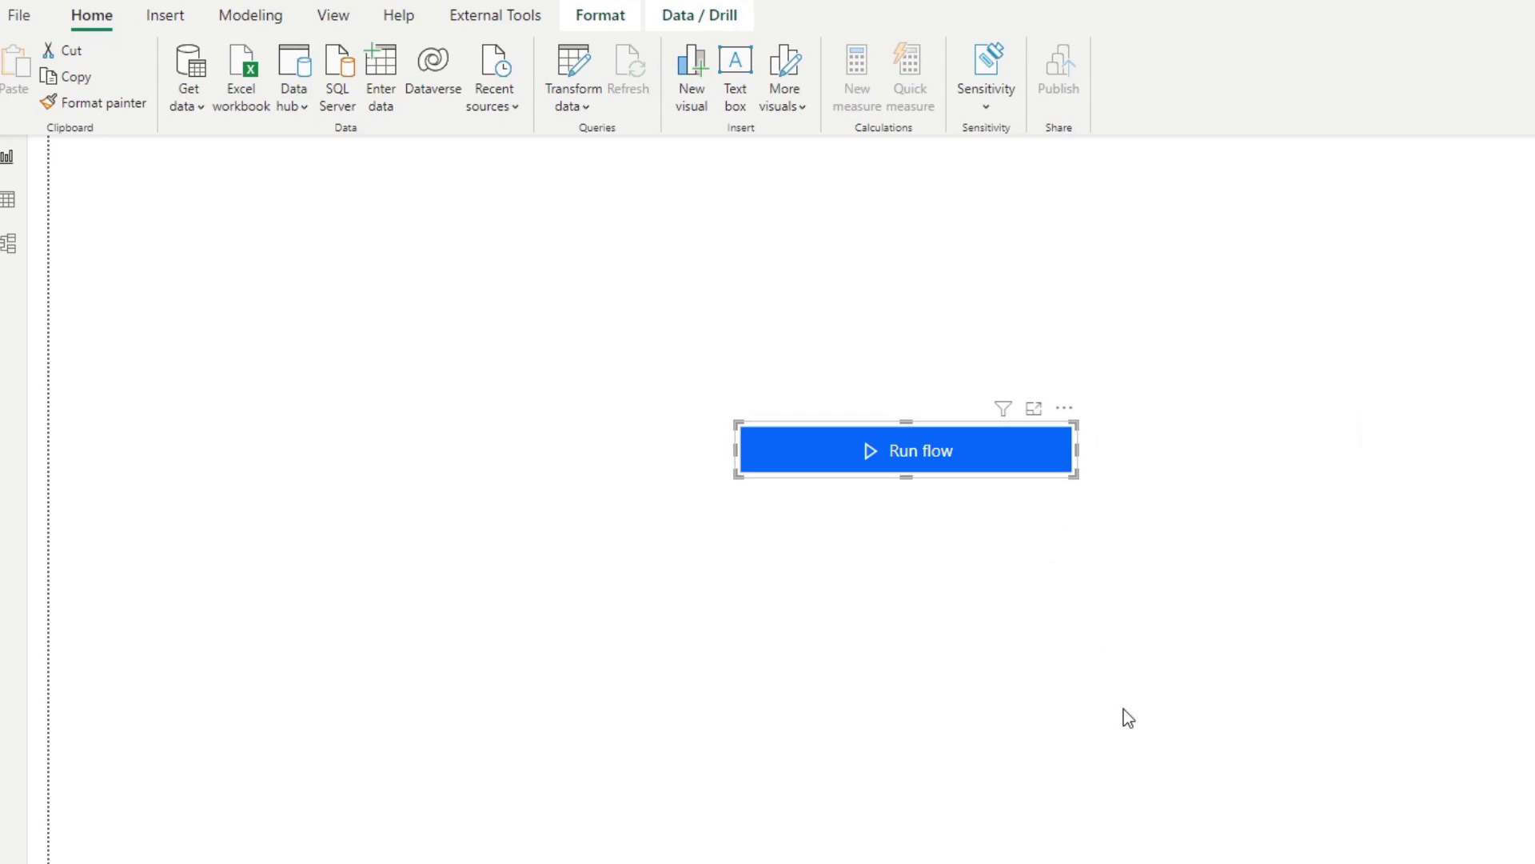
- Edit the extra Power Automate visual, start a new Instant cloud flow, and add a step
click(1142, 633)
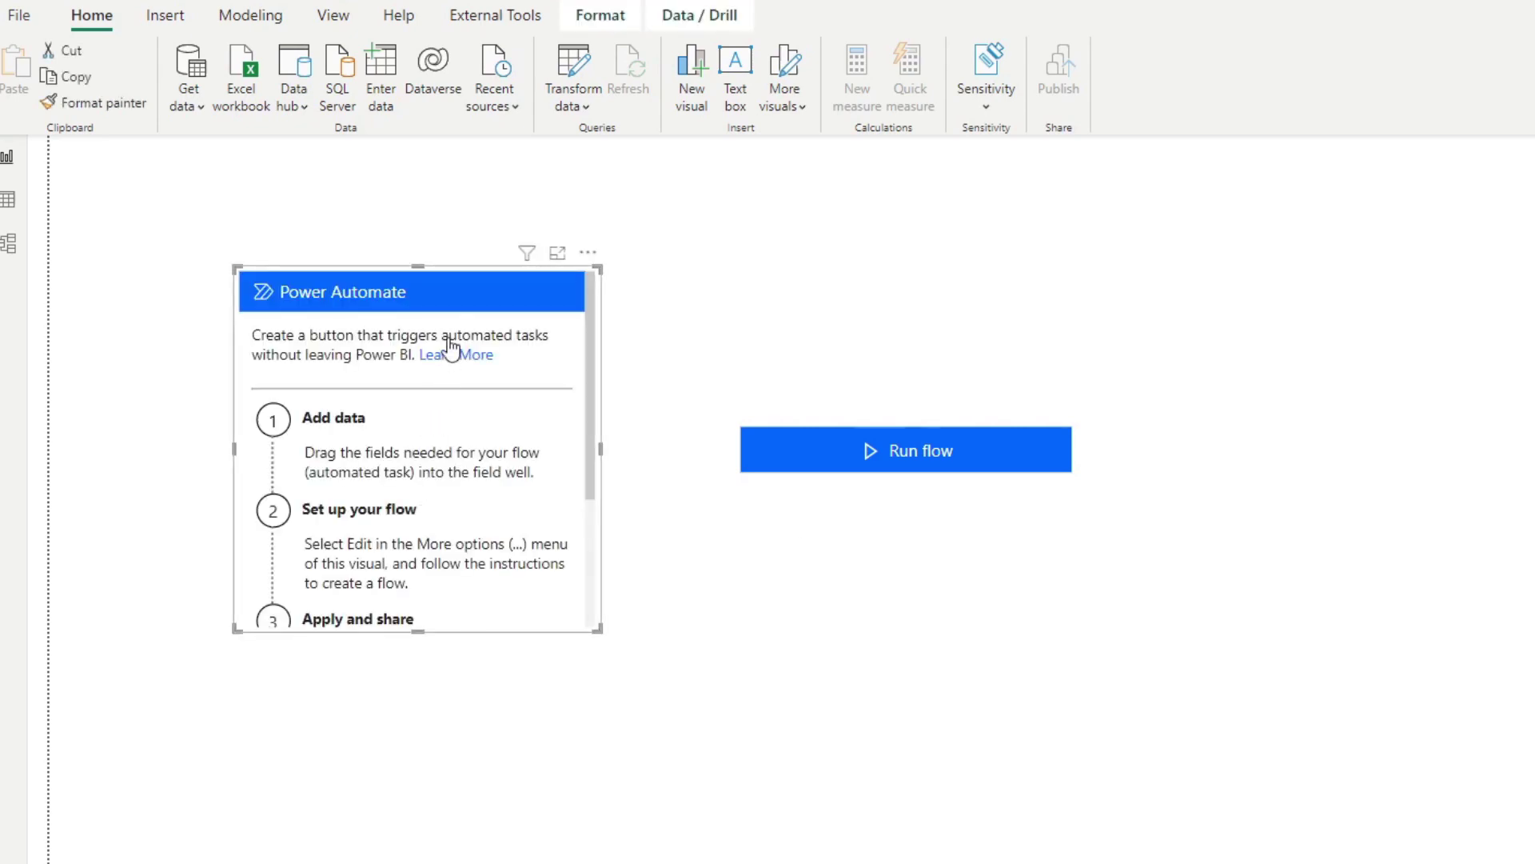
click(589, 254)
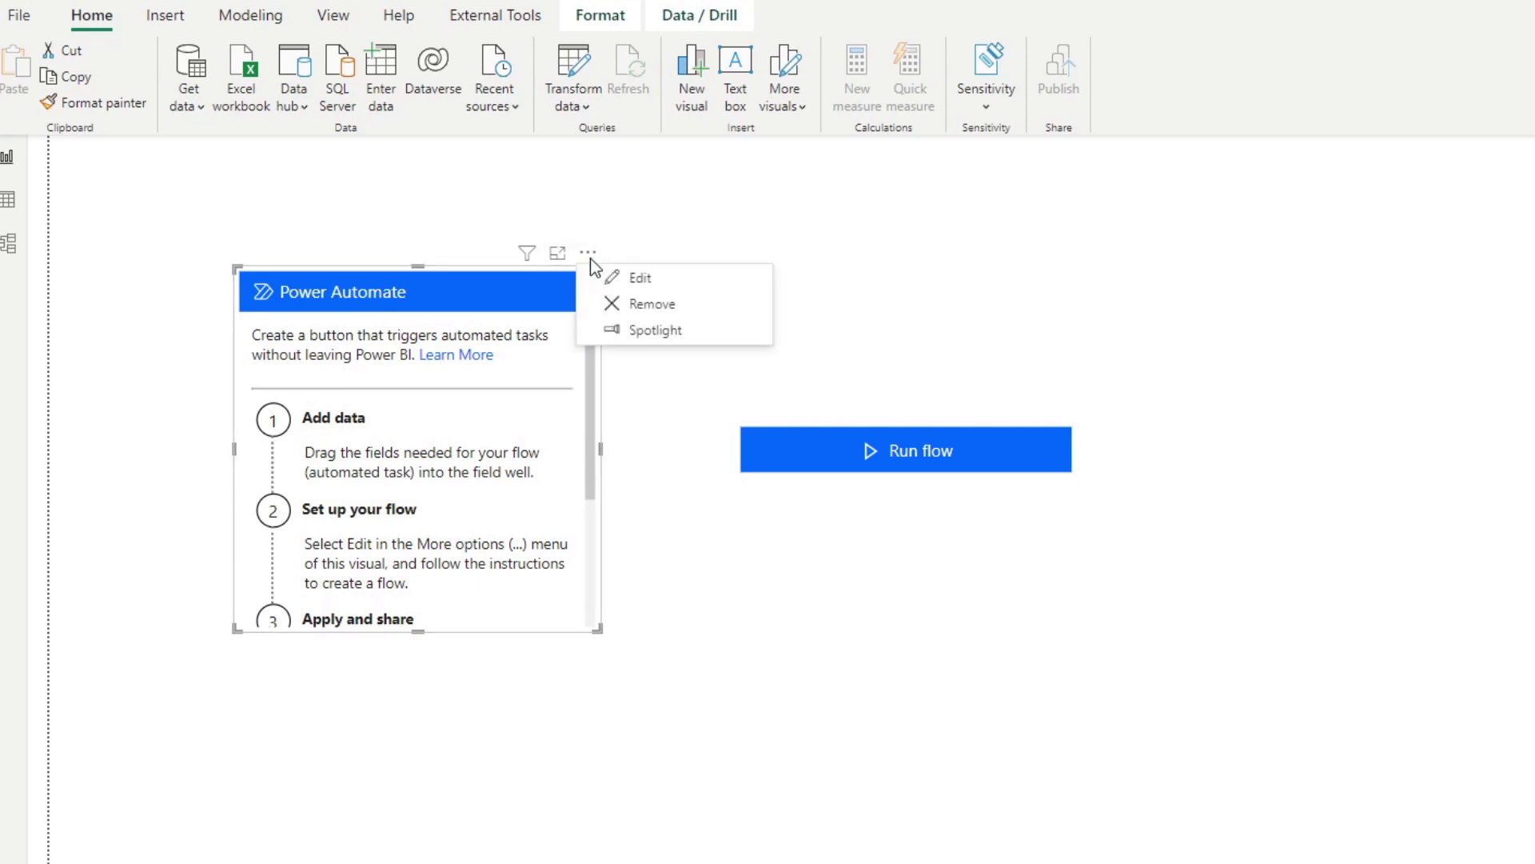
click(625, 281)
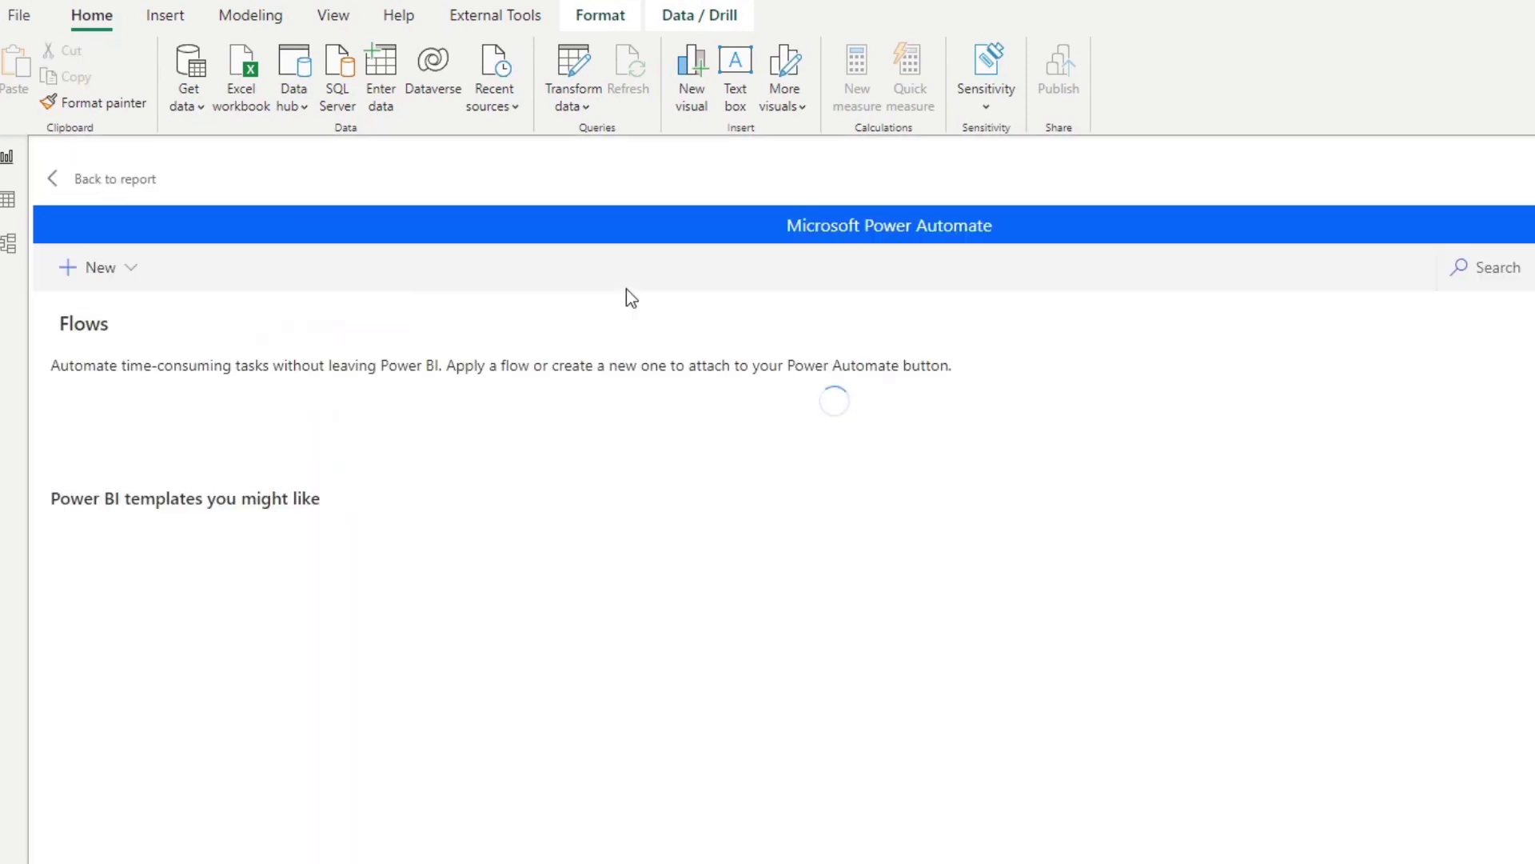
click(101, 270)
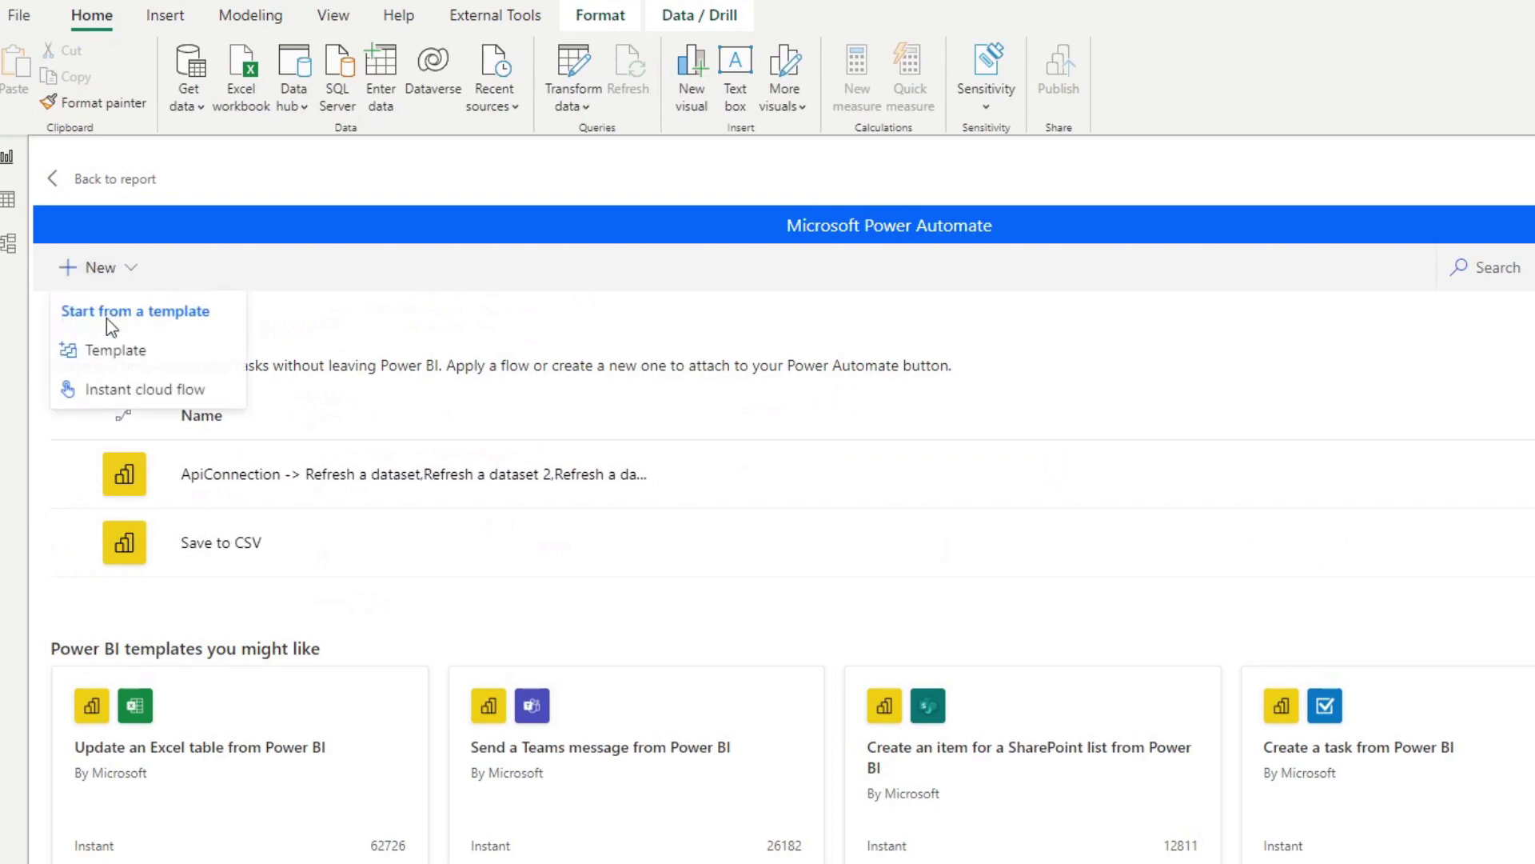
click(149, 388)
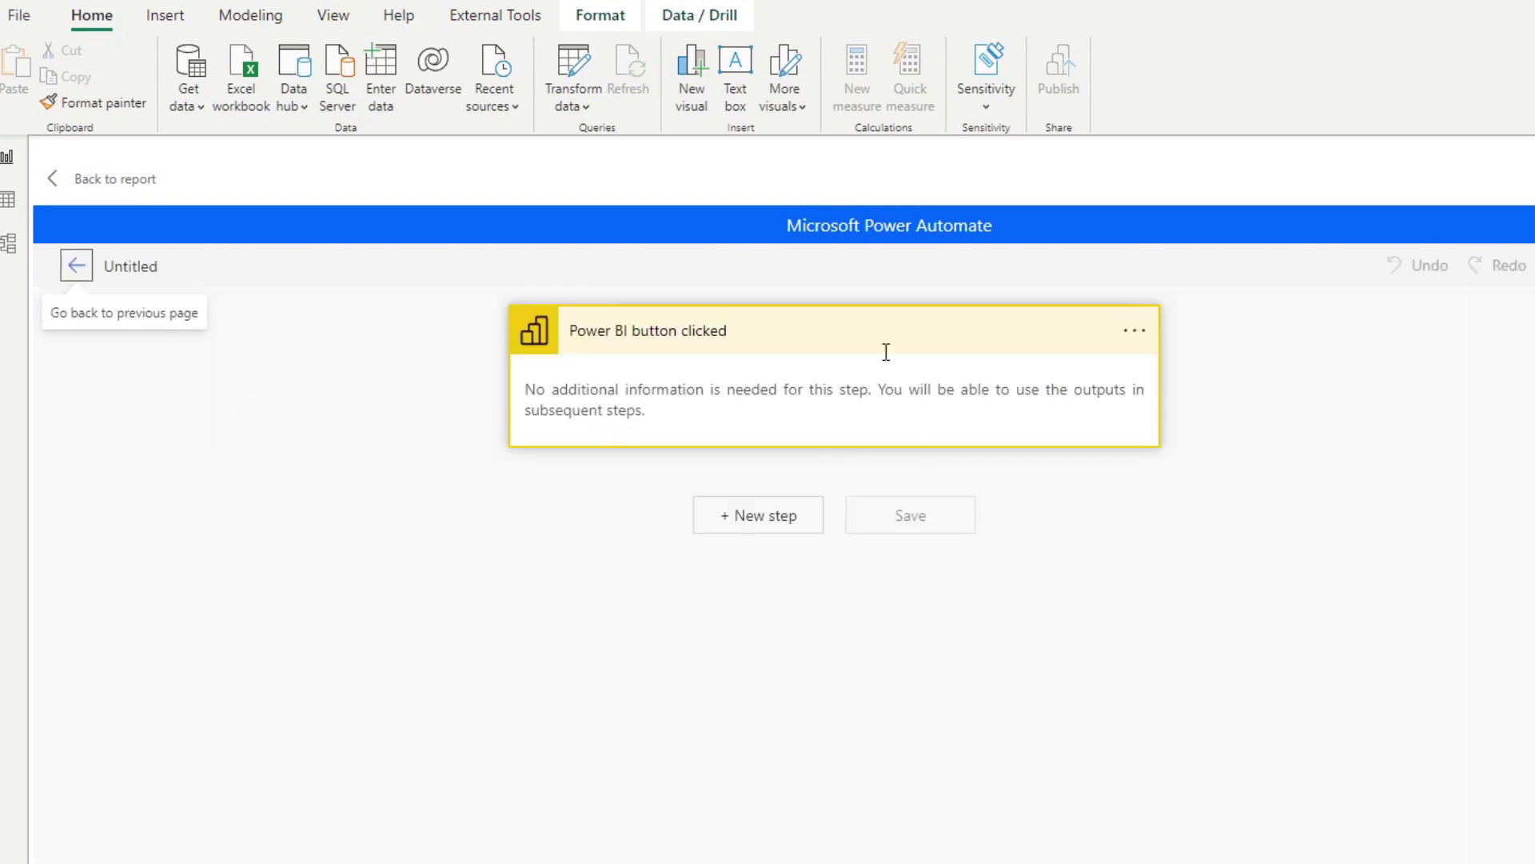
click(737, 515)
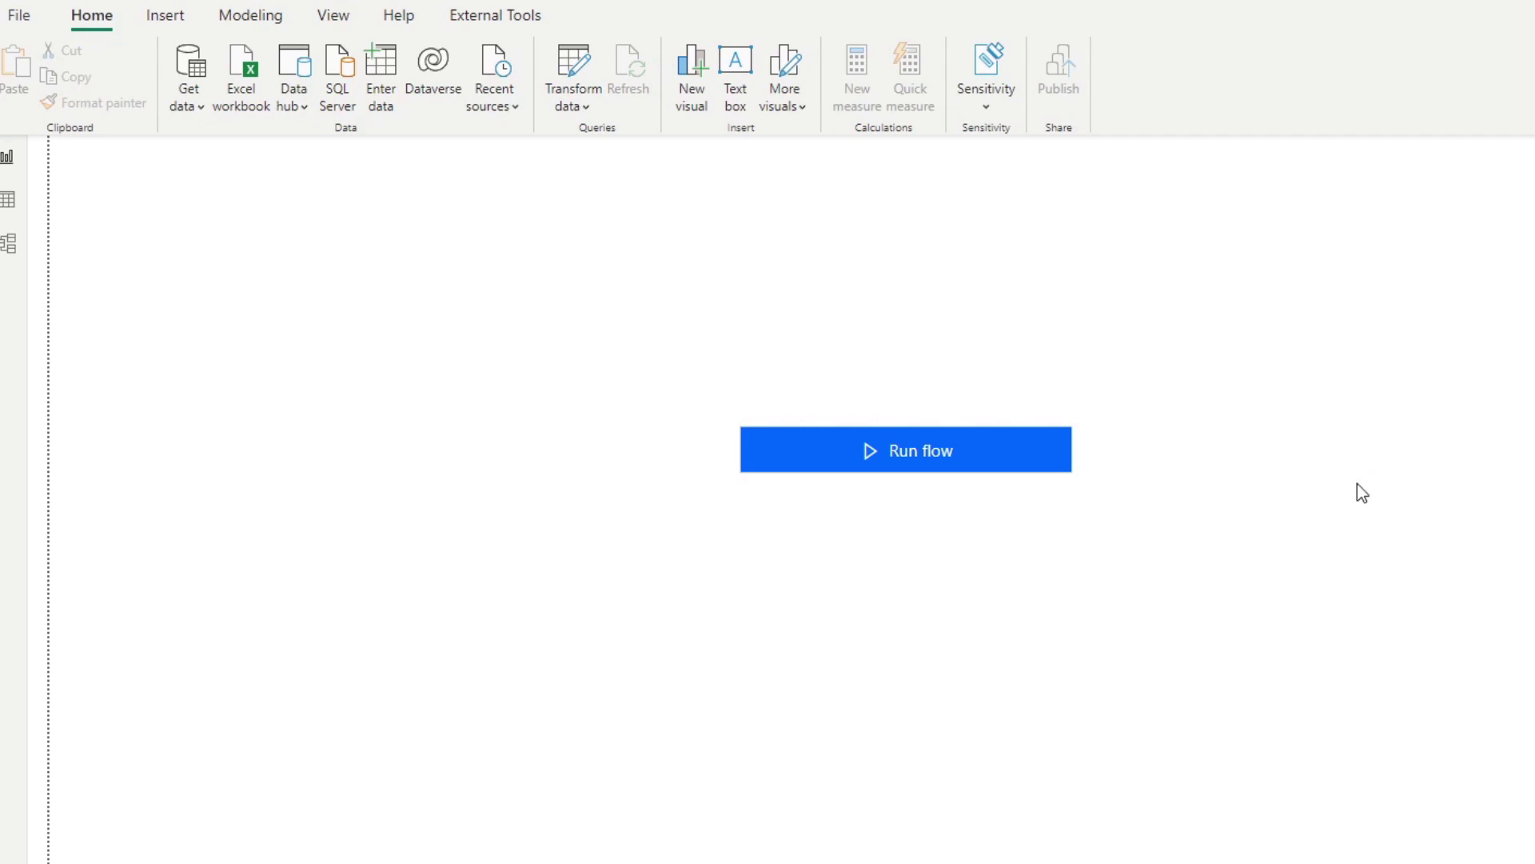
- Open the Run flow button's existing dataset refresh flow for editing
click(1068, 424)
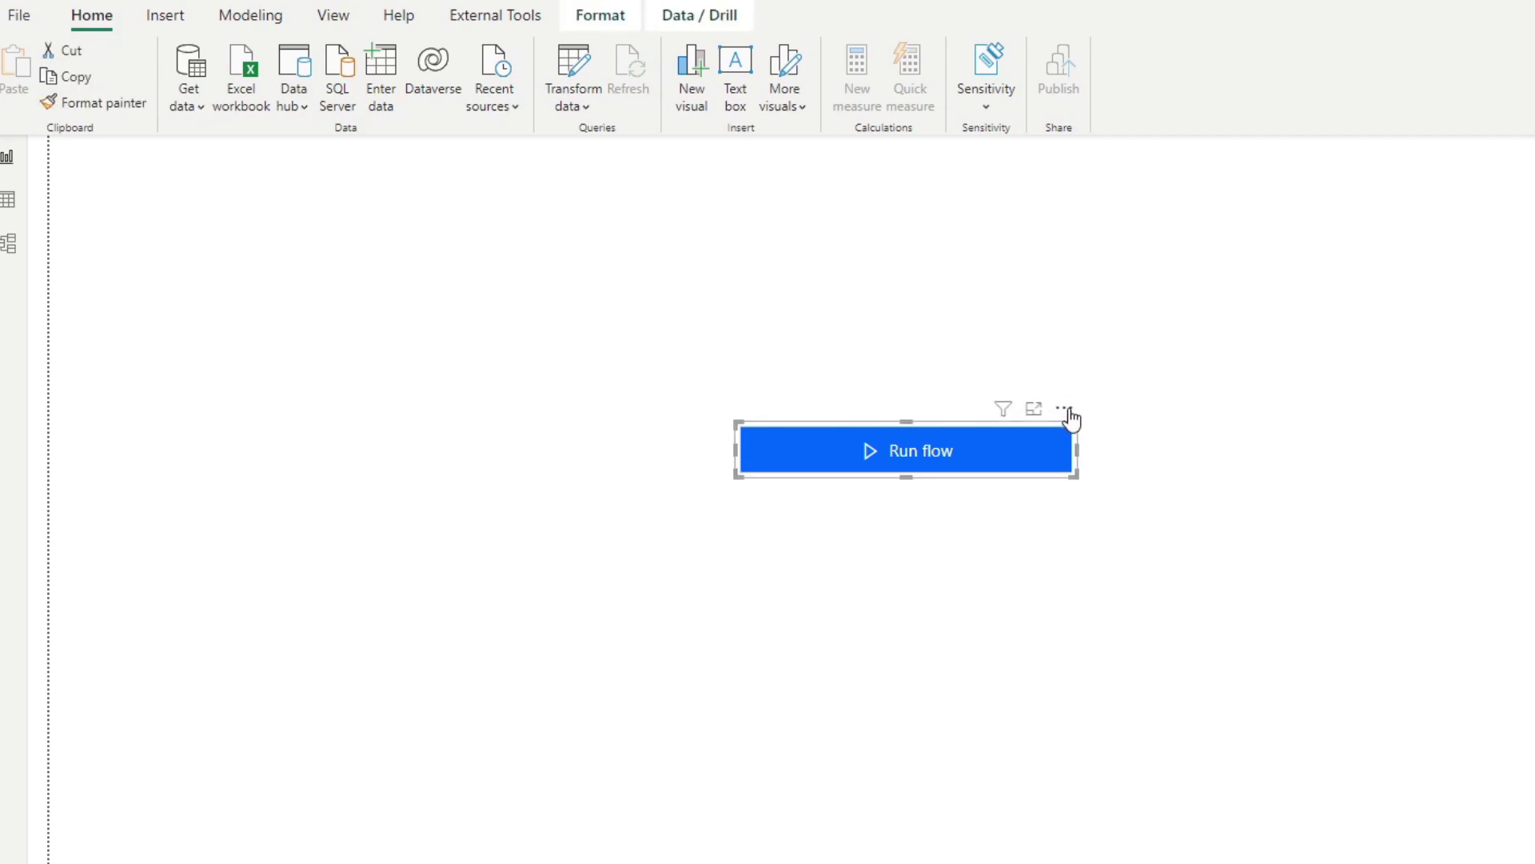
click(1068, 408)
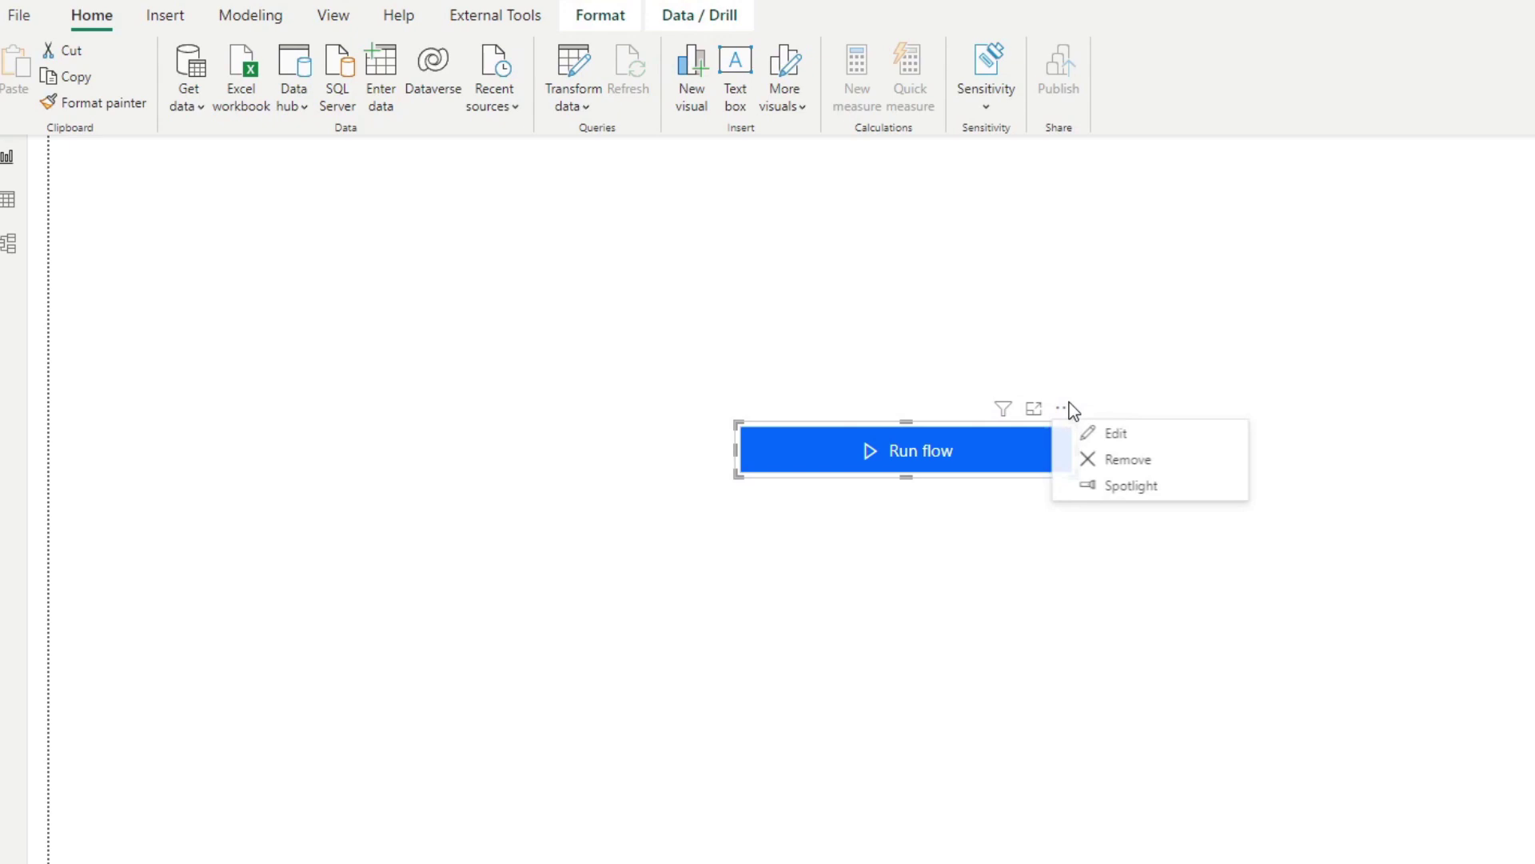
click(1118, 436)
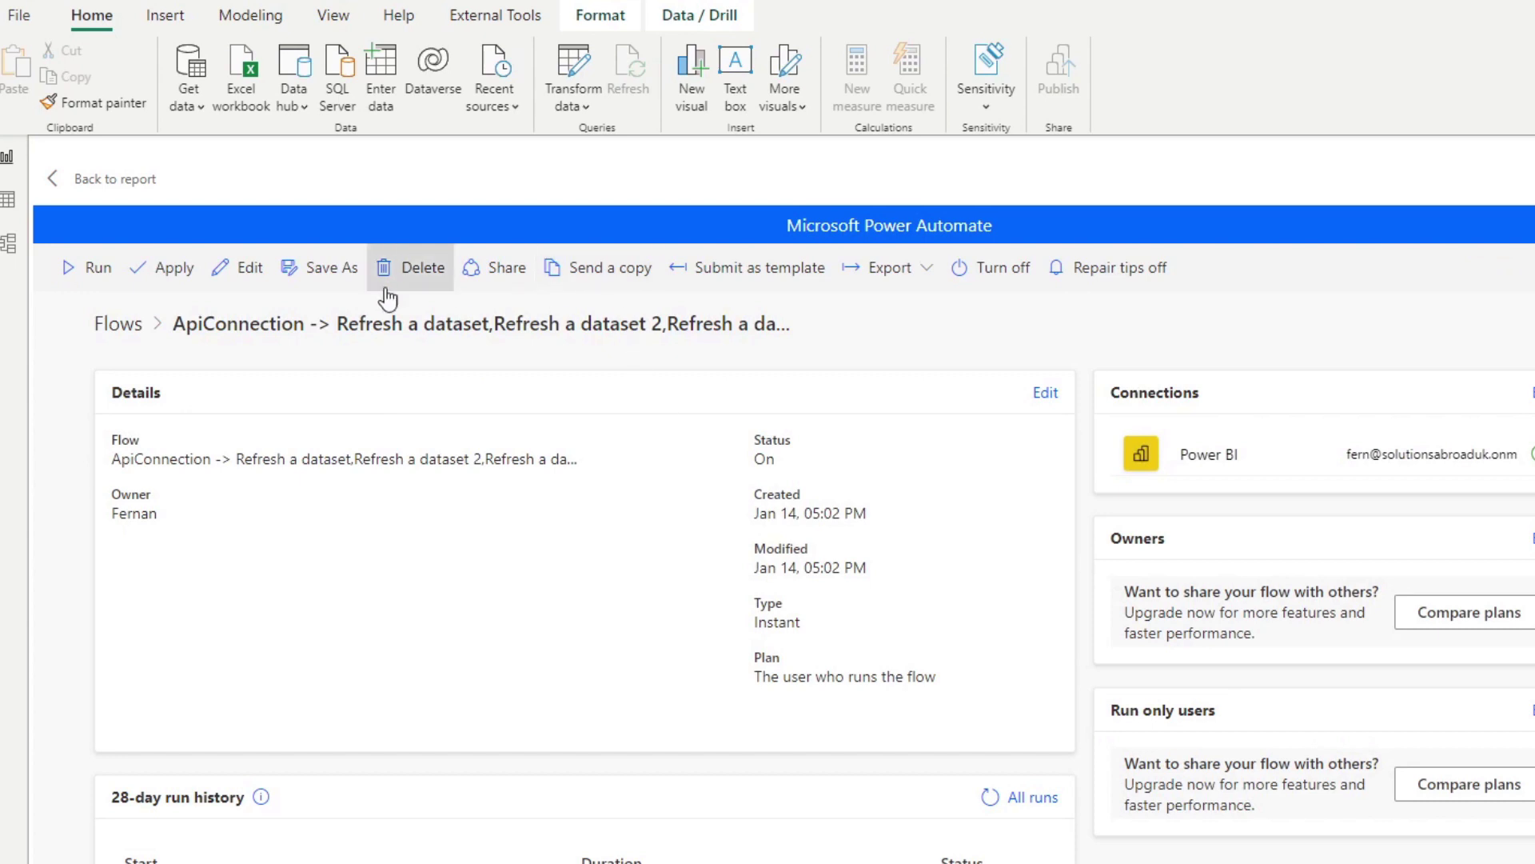
click(251, 267)
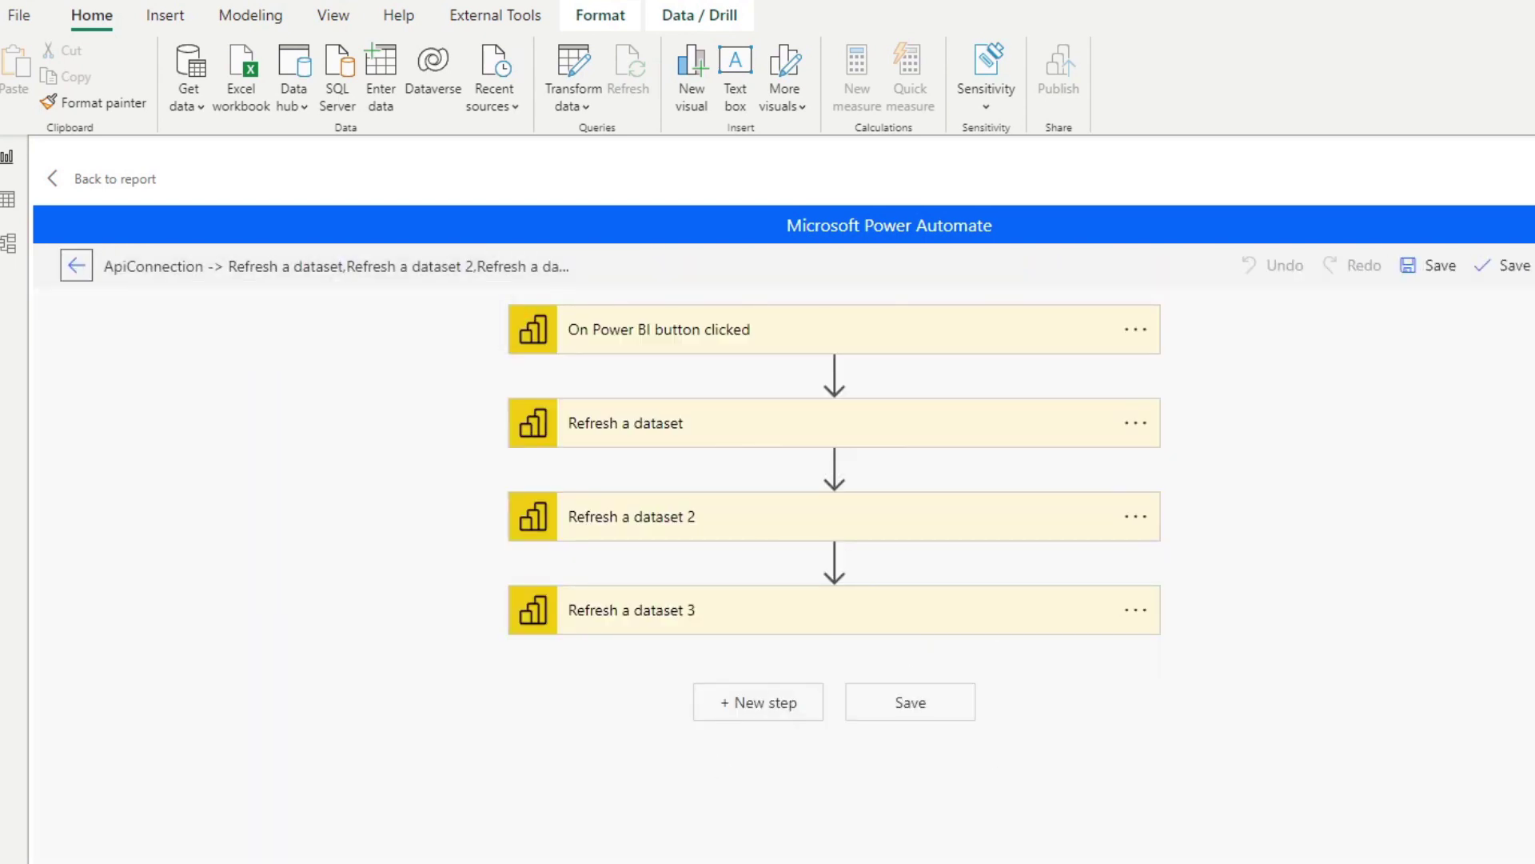
- Add a fourth Refresh a dataset step after Refresh a dataset 3, with workspace Stocks
click(791, 712)
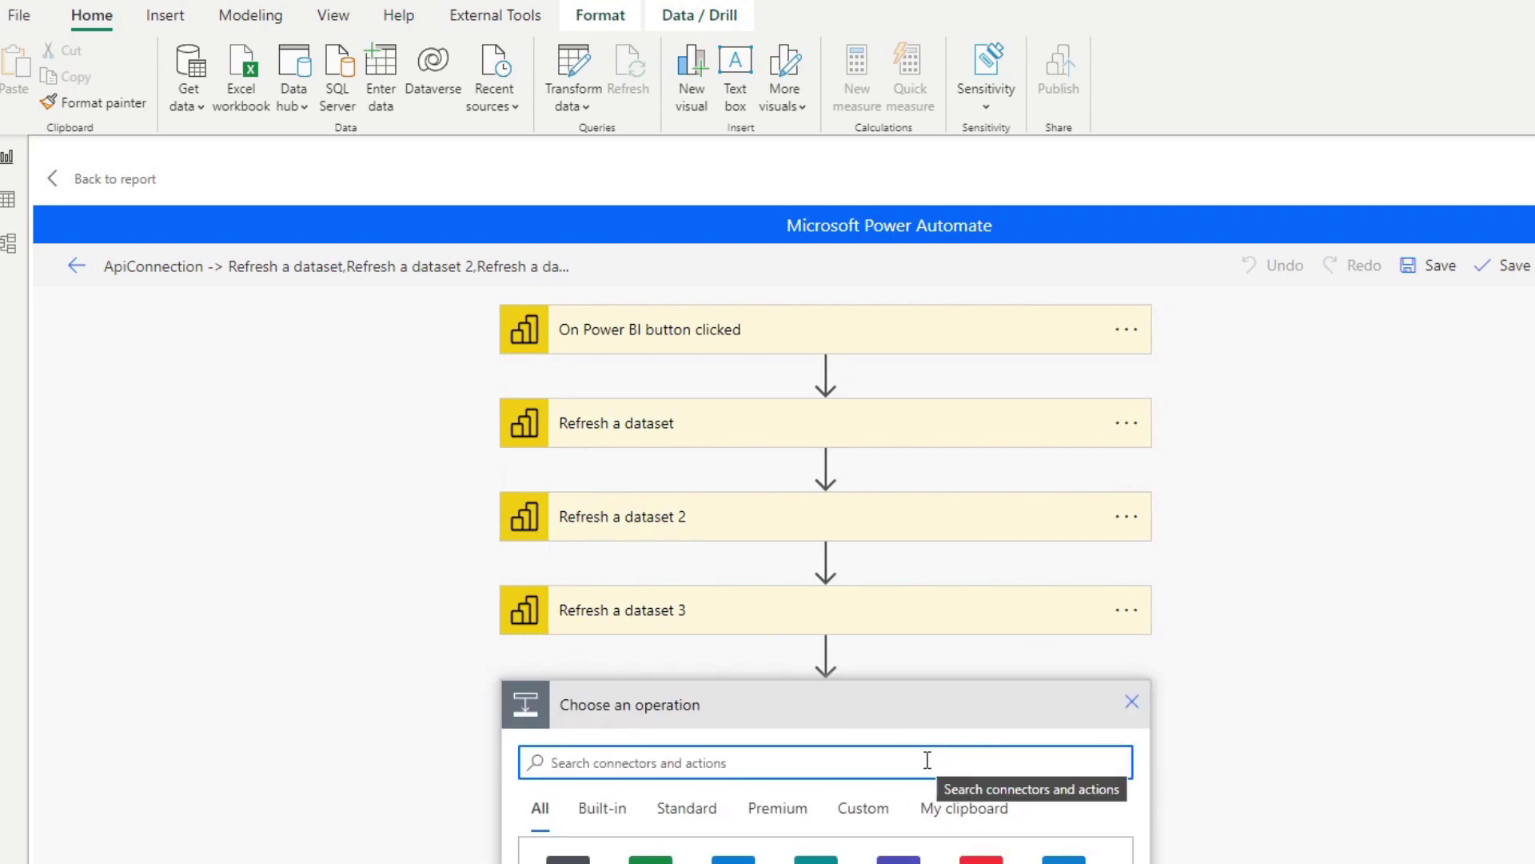
text(refresh)
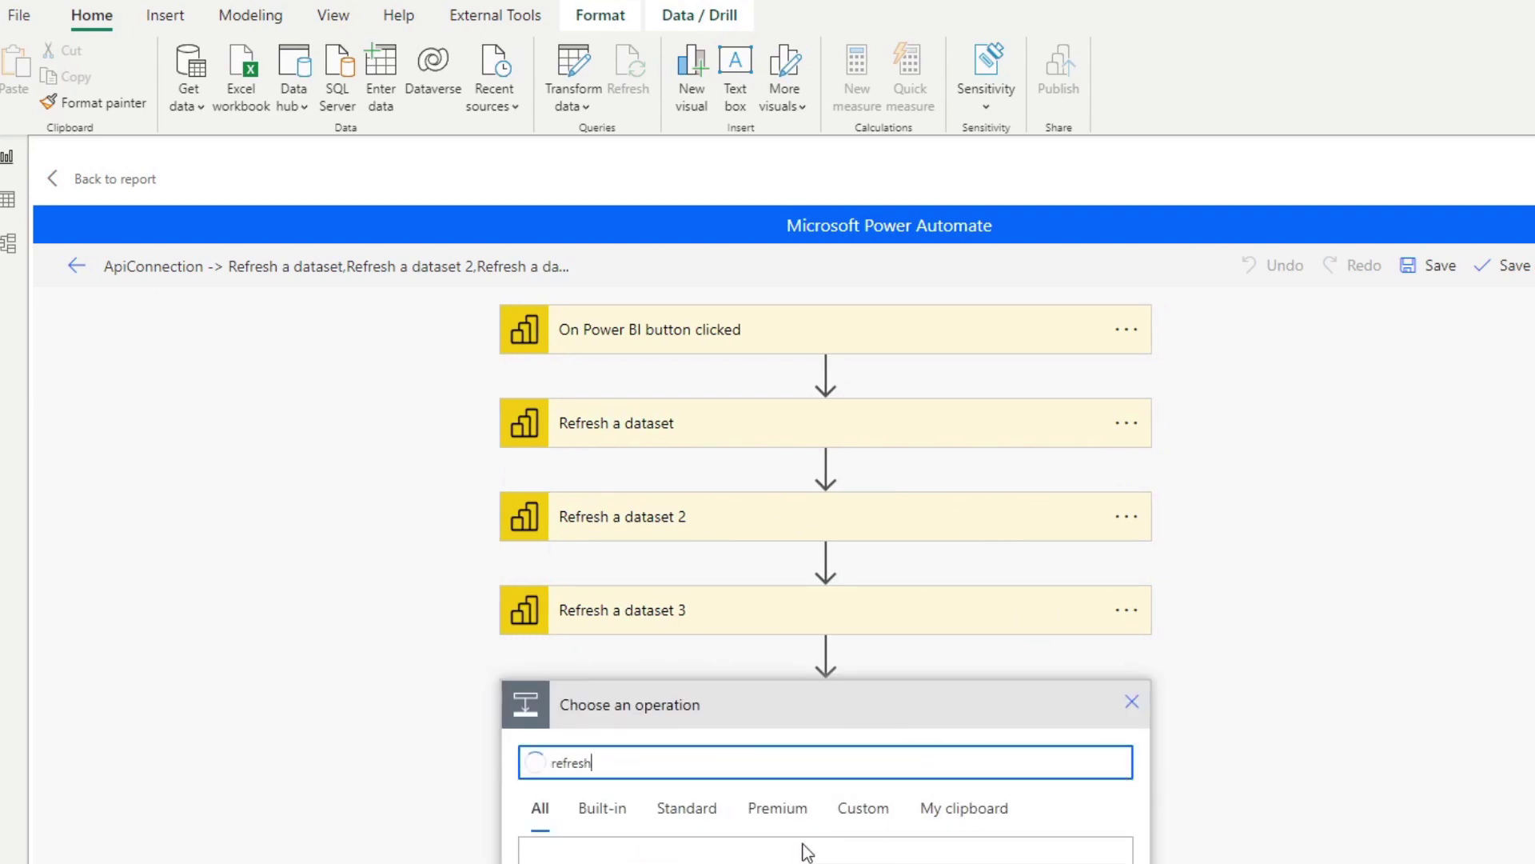
scroll(703, 843, down, 5)
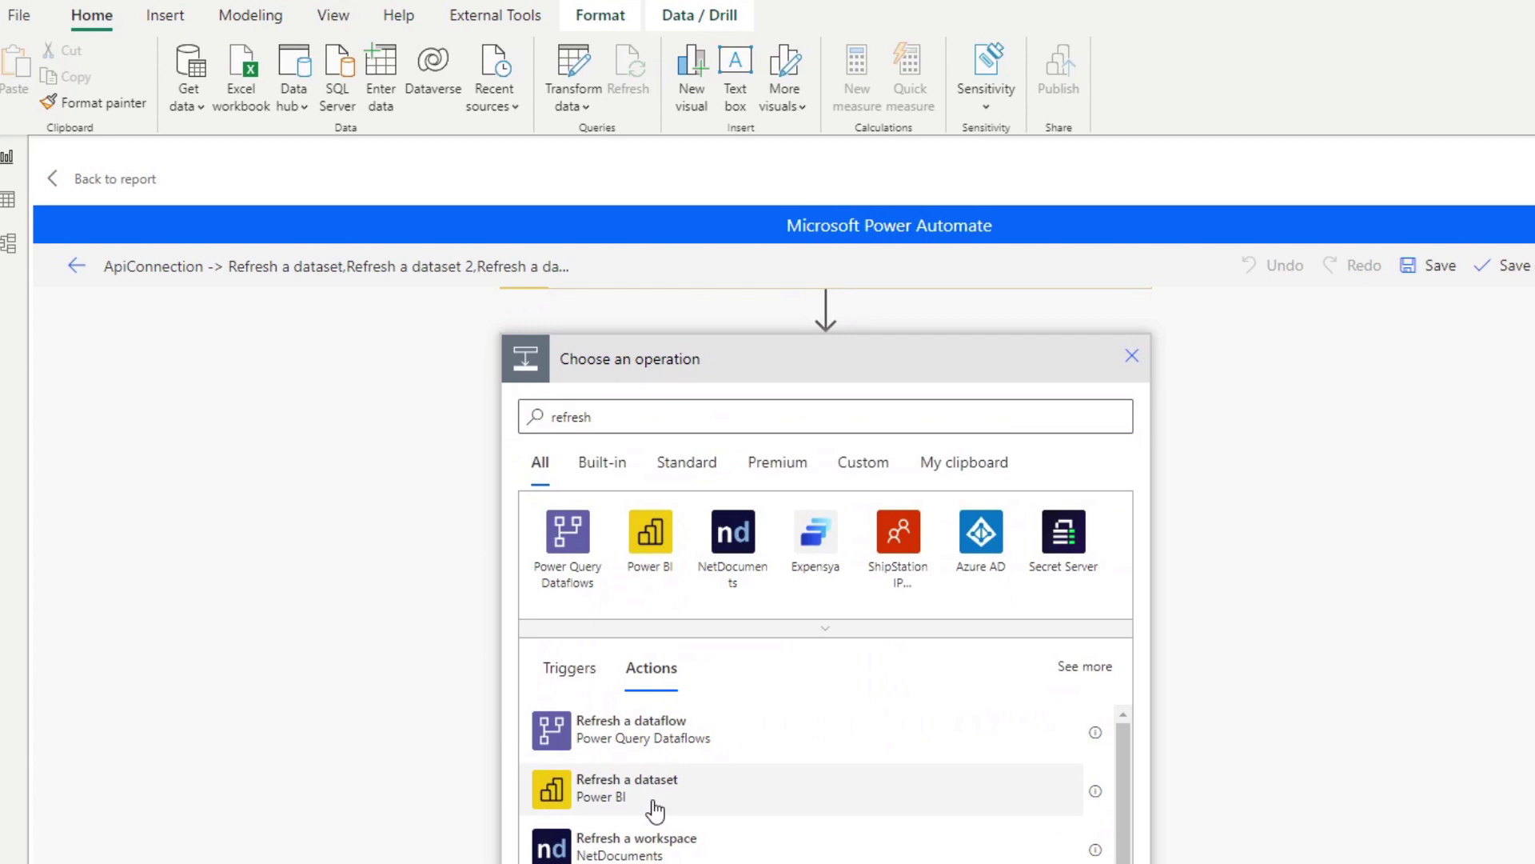
click(730, 772)
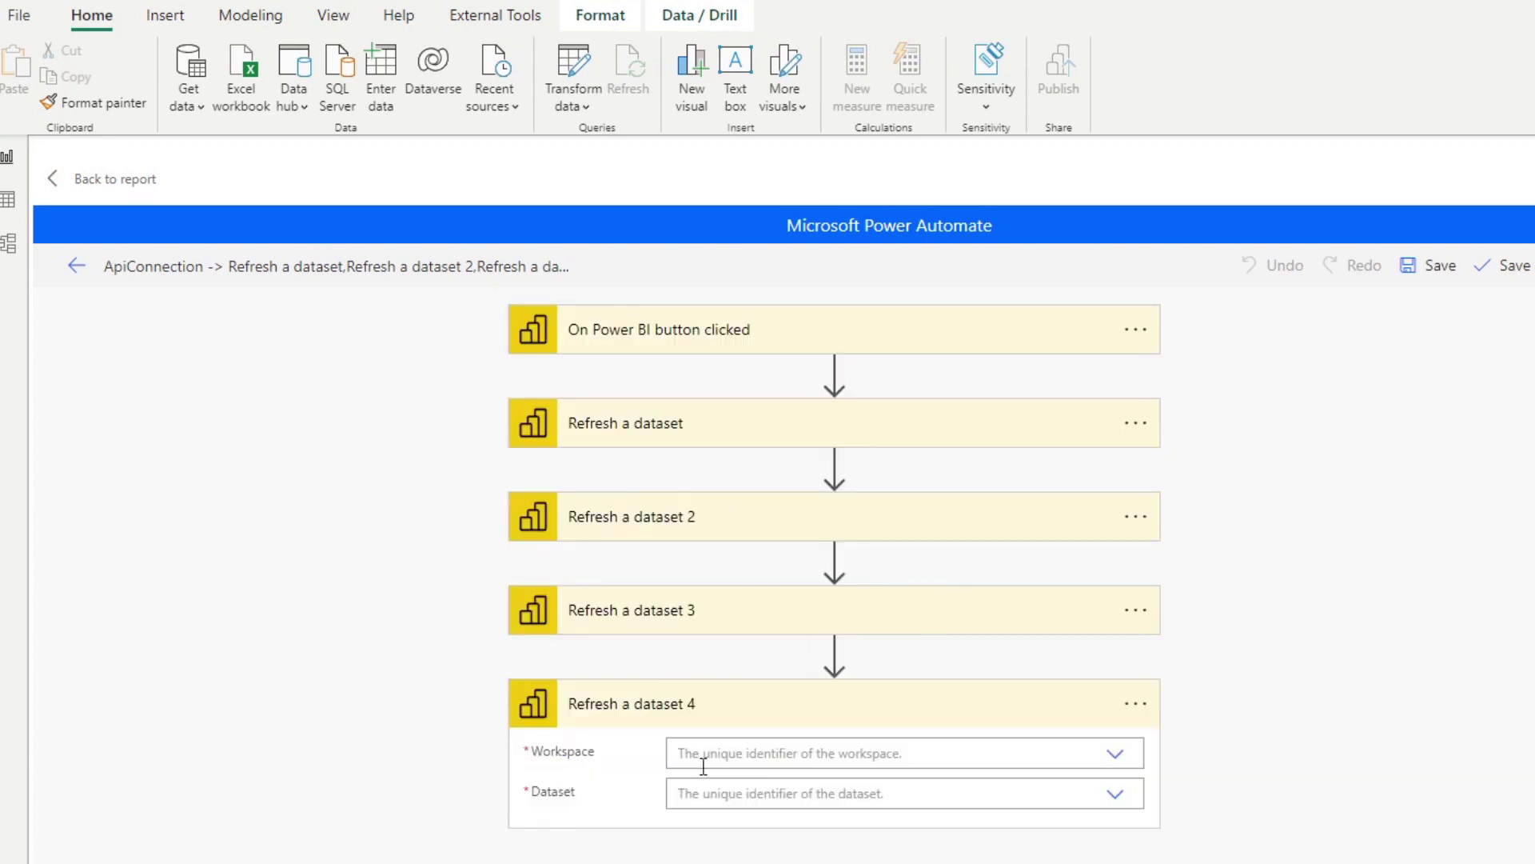
click(1115, 756)
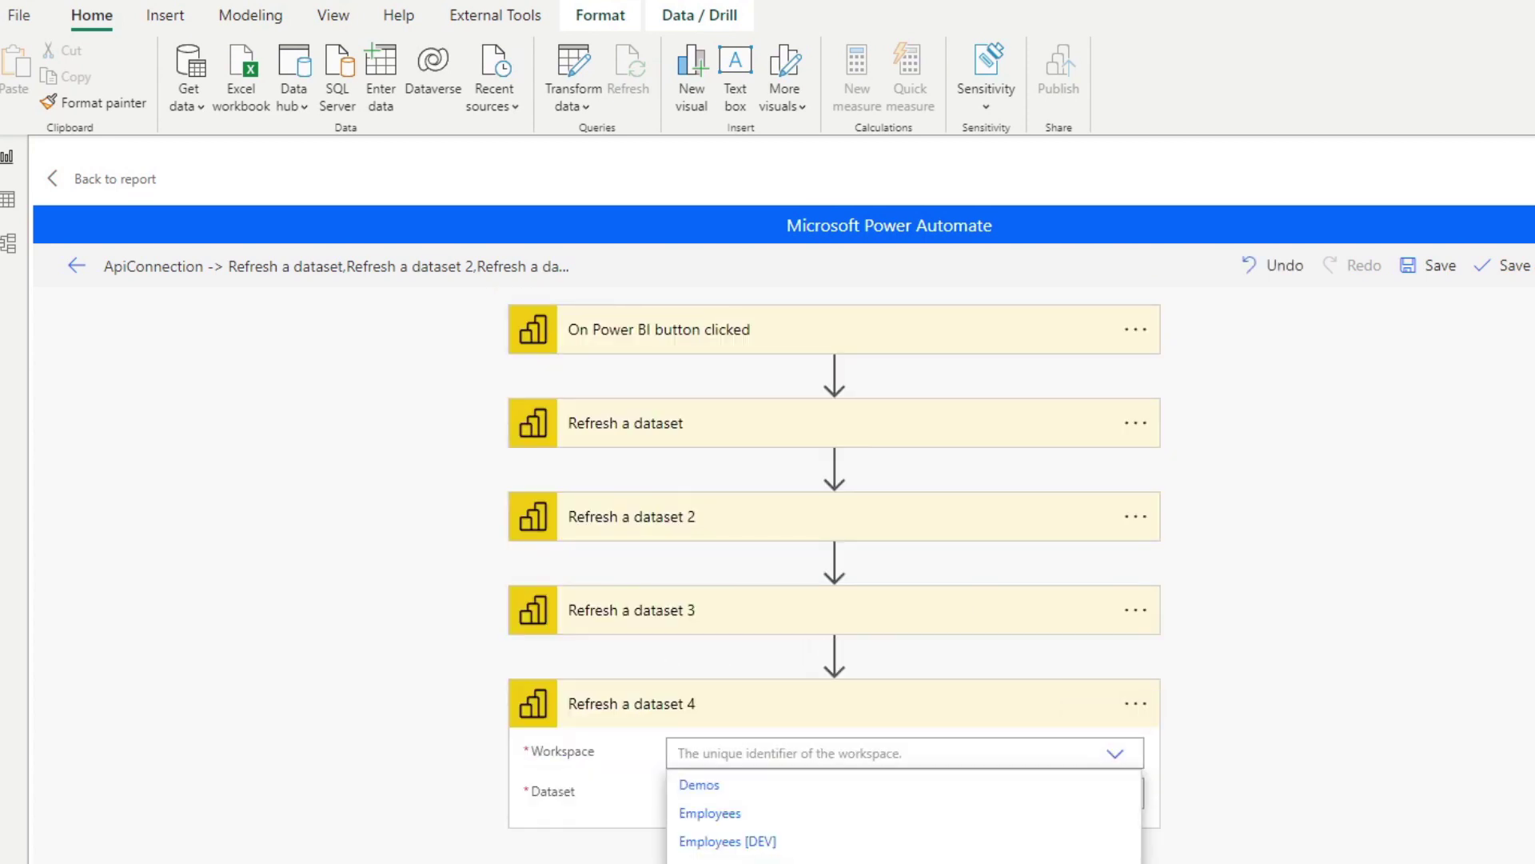
key(Return)
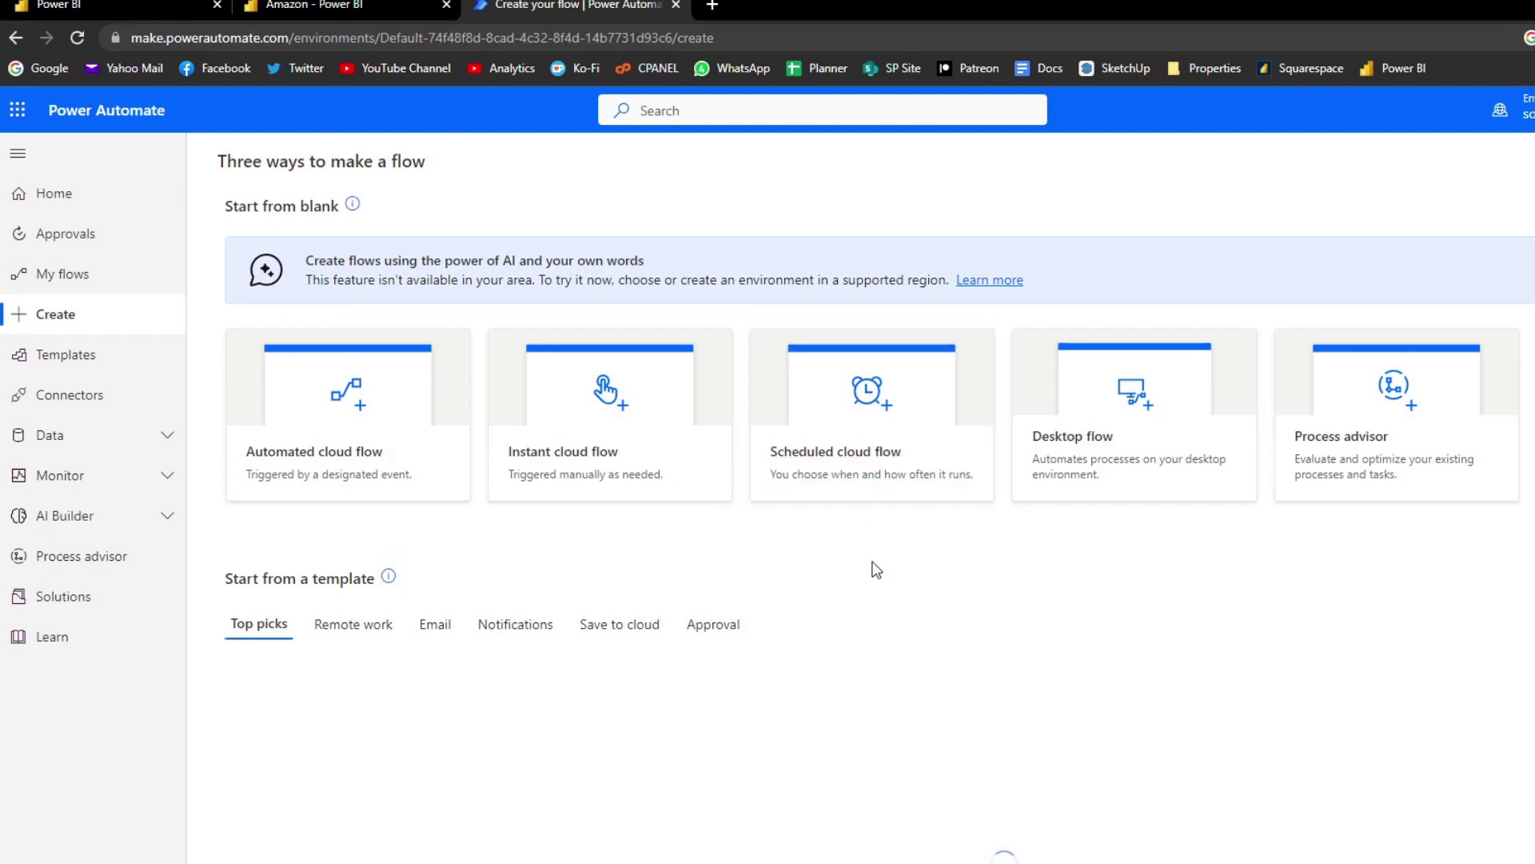
- Set up scheduled cloud flow 'Refresh All Datasets' starting 09:00 AM, repeating every 1 day
click(890, 483)
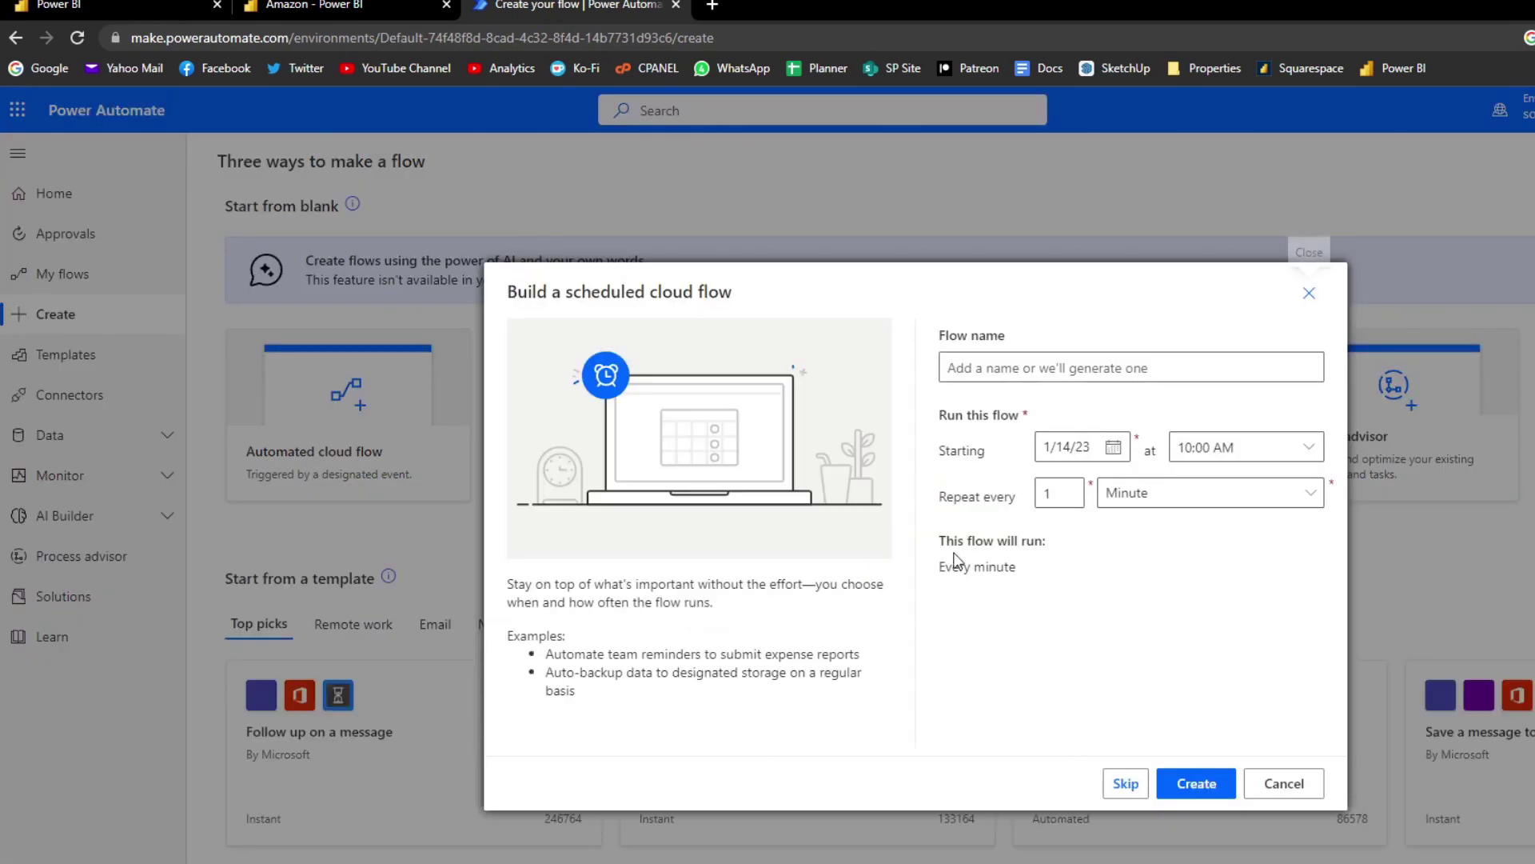
click(1308, 447)
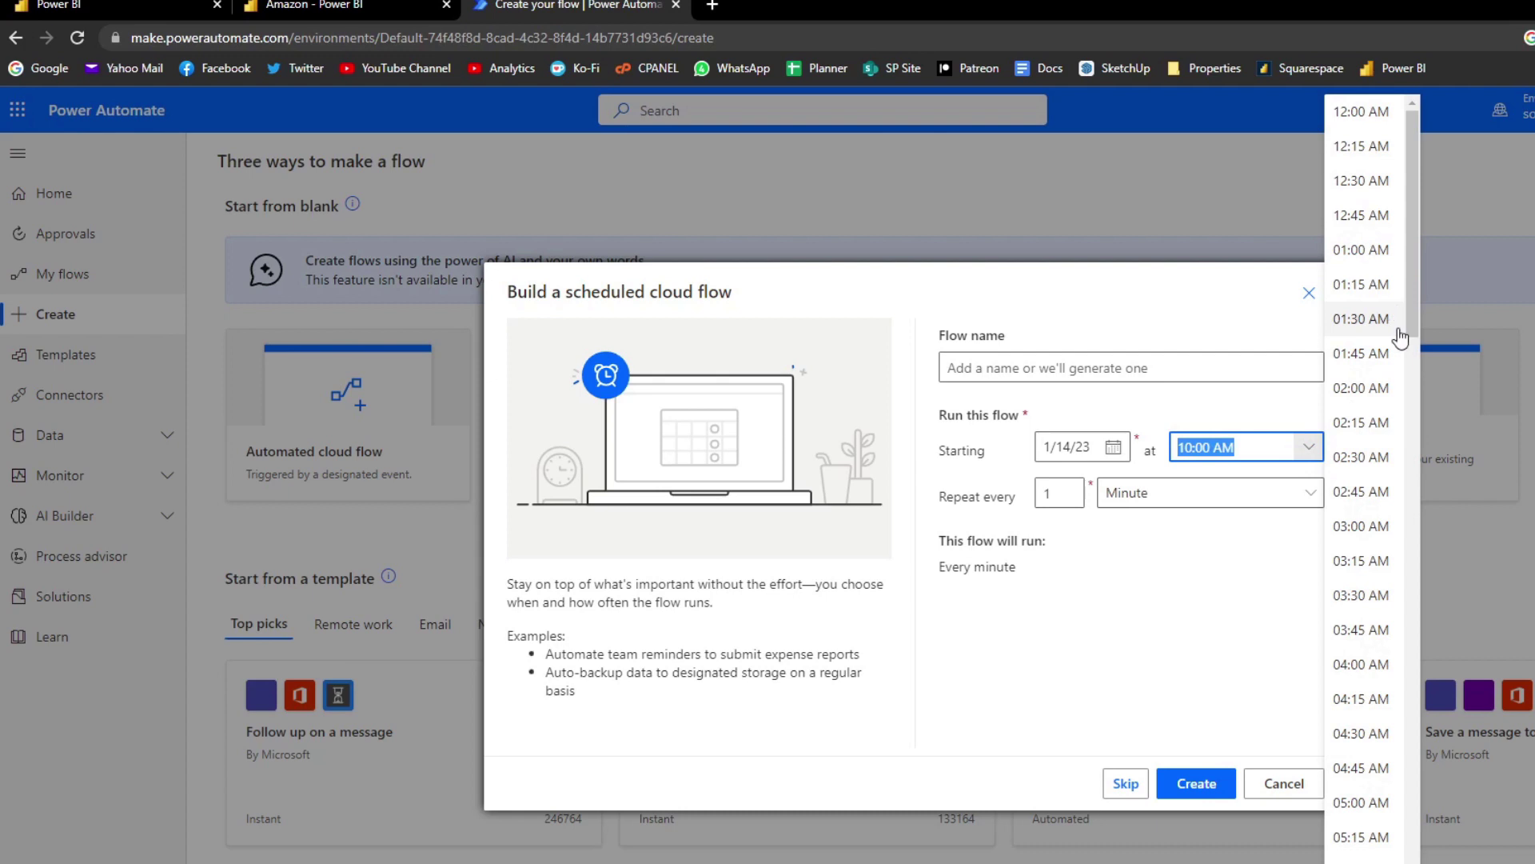
scroll(1368, 523, down, 15)
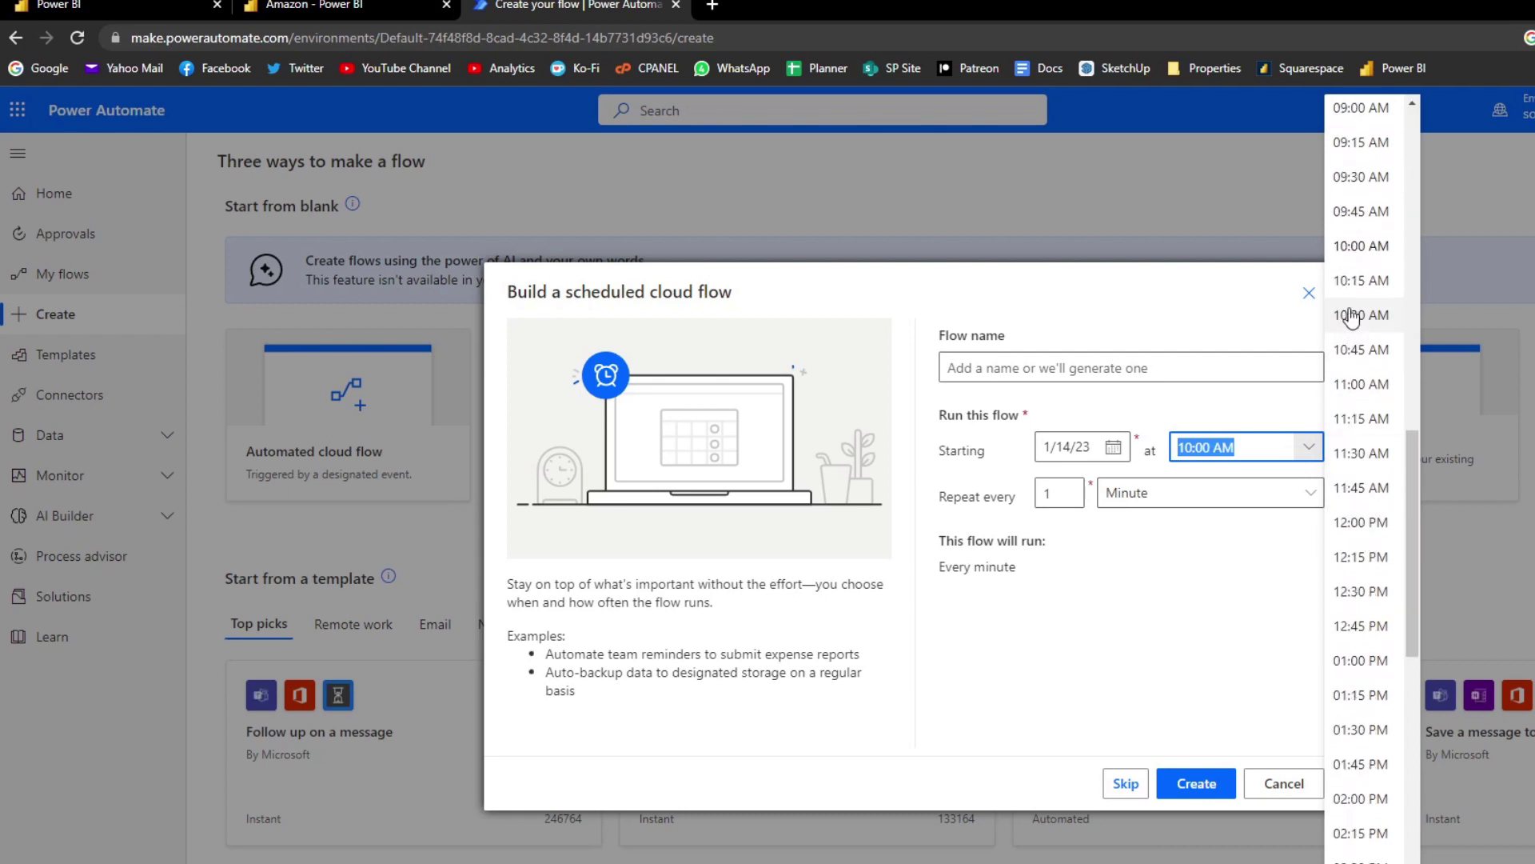
scroll(1360, 229, up, 2)
click(1362, 210)
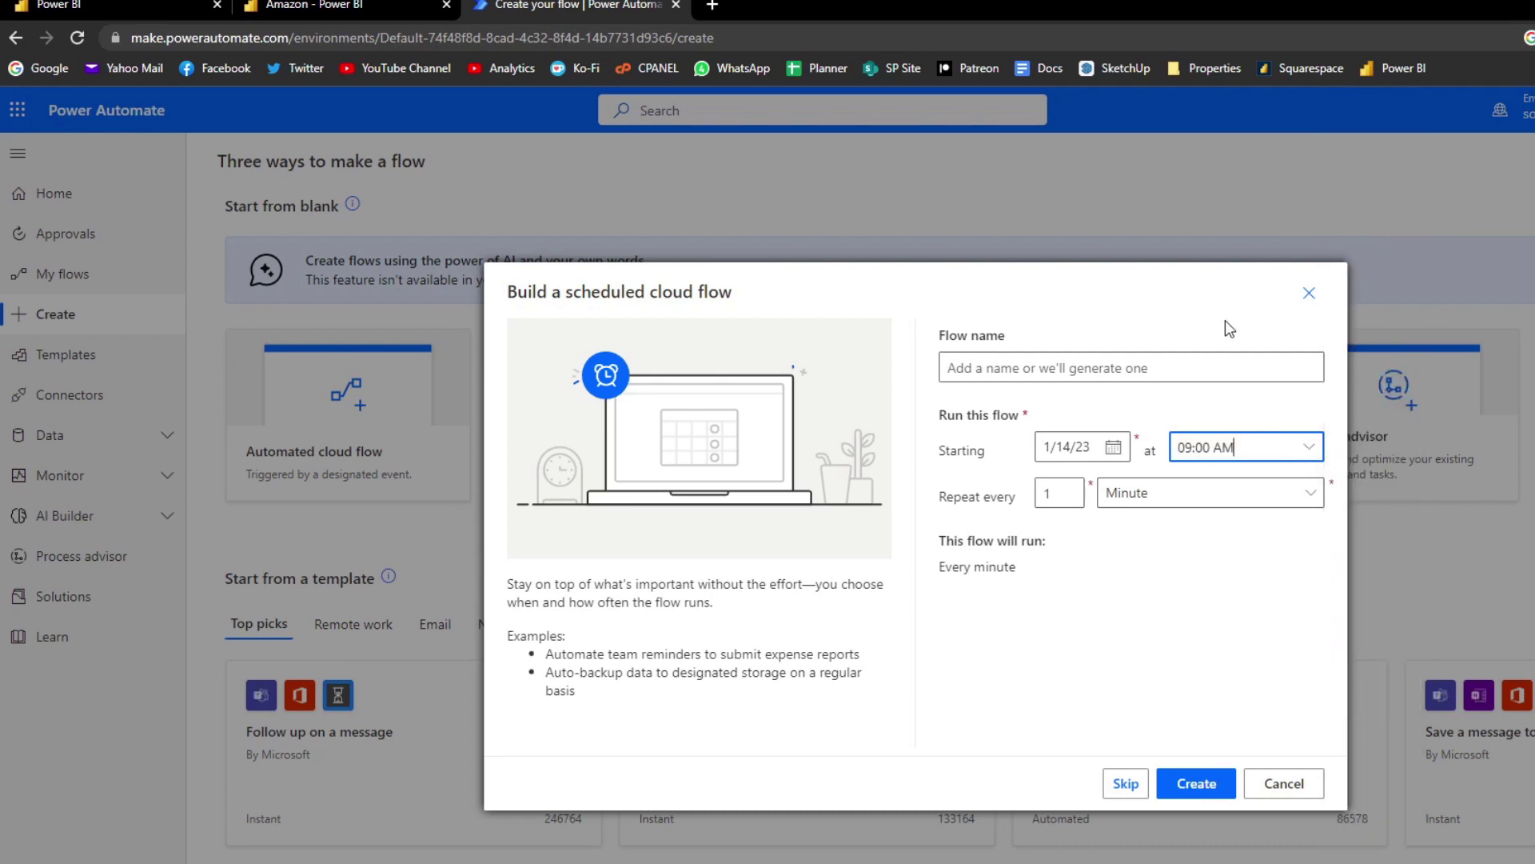
click(1196, 366)
text(Refres)
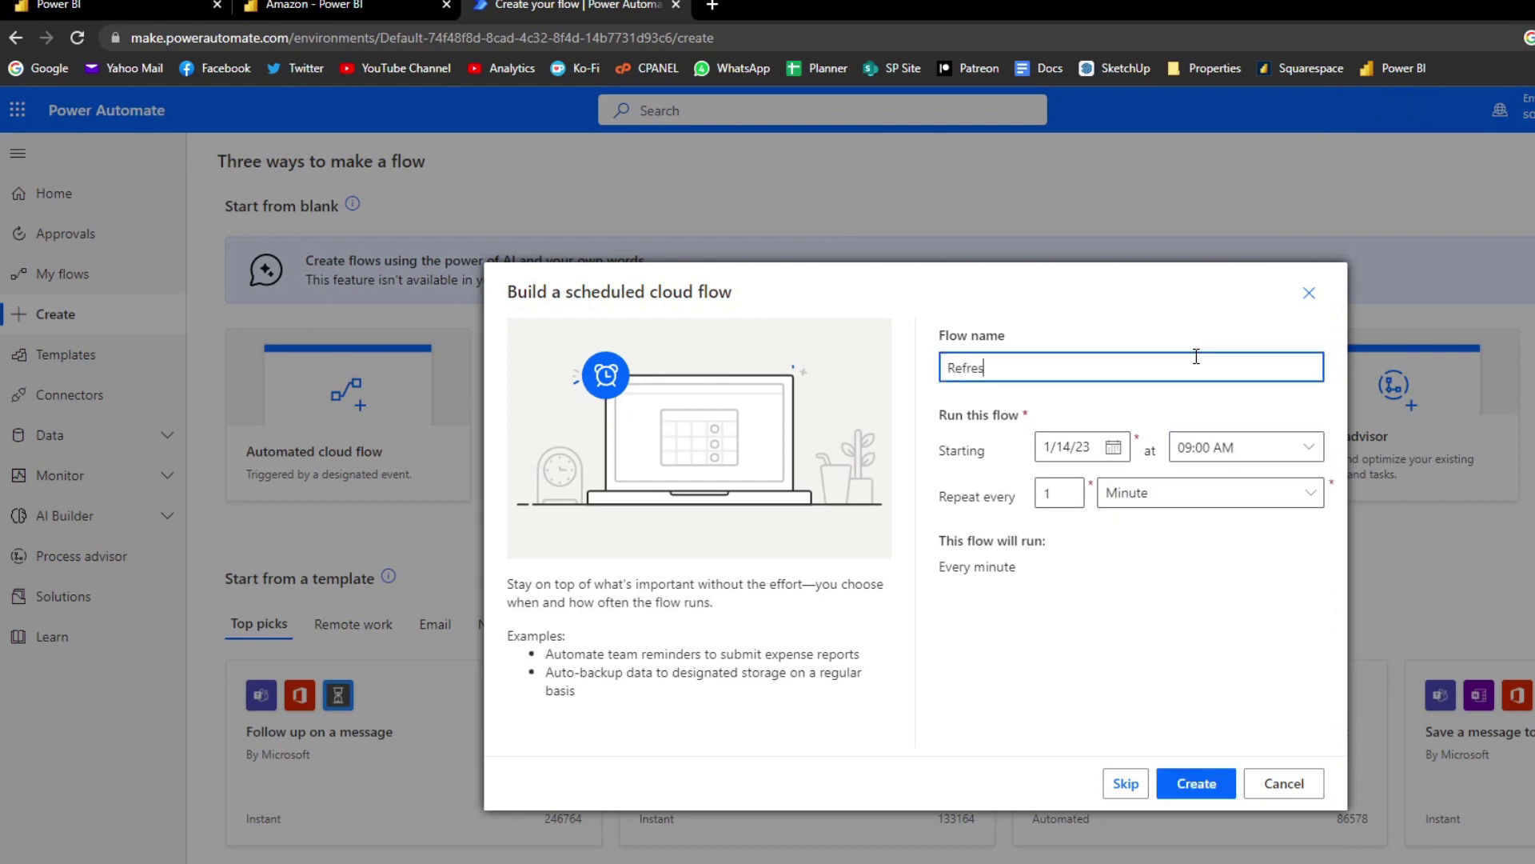
text(All Datasets)
click(1248, 499)
click(1145, 593)
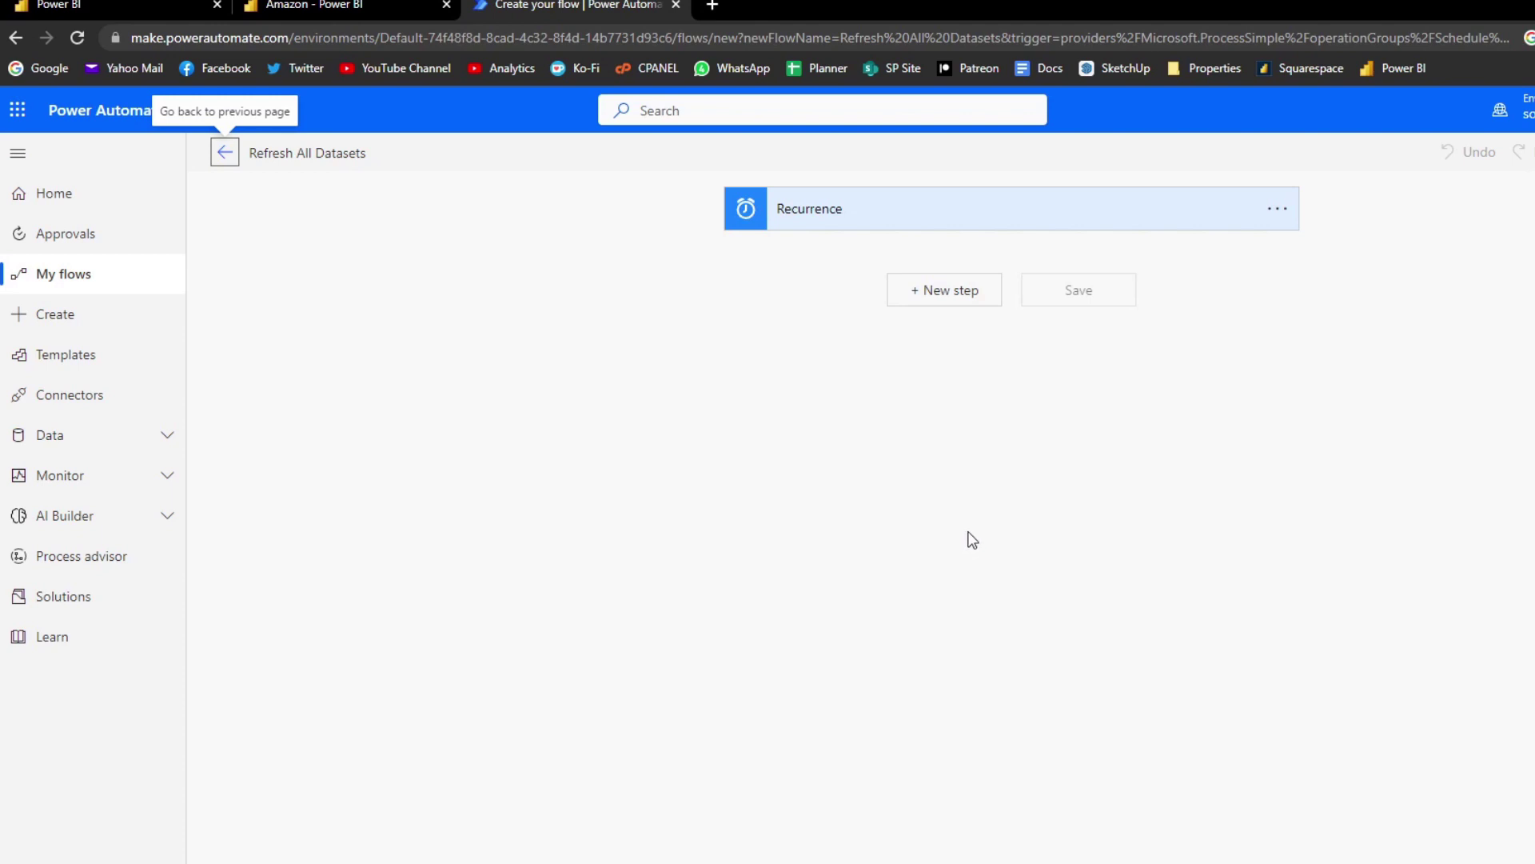
- Add a new step under Recurrence and search actions for 'refresh'
click(934, 291)
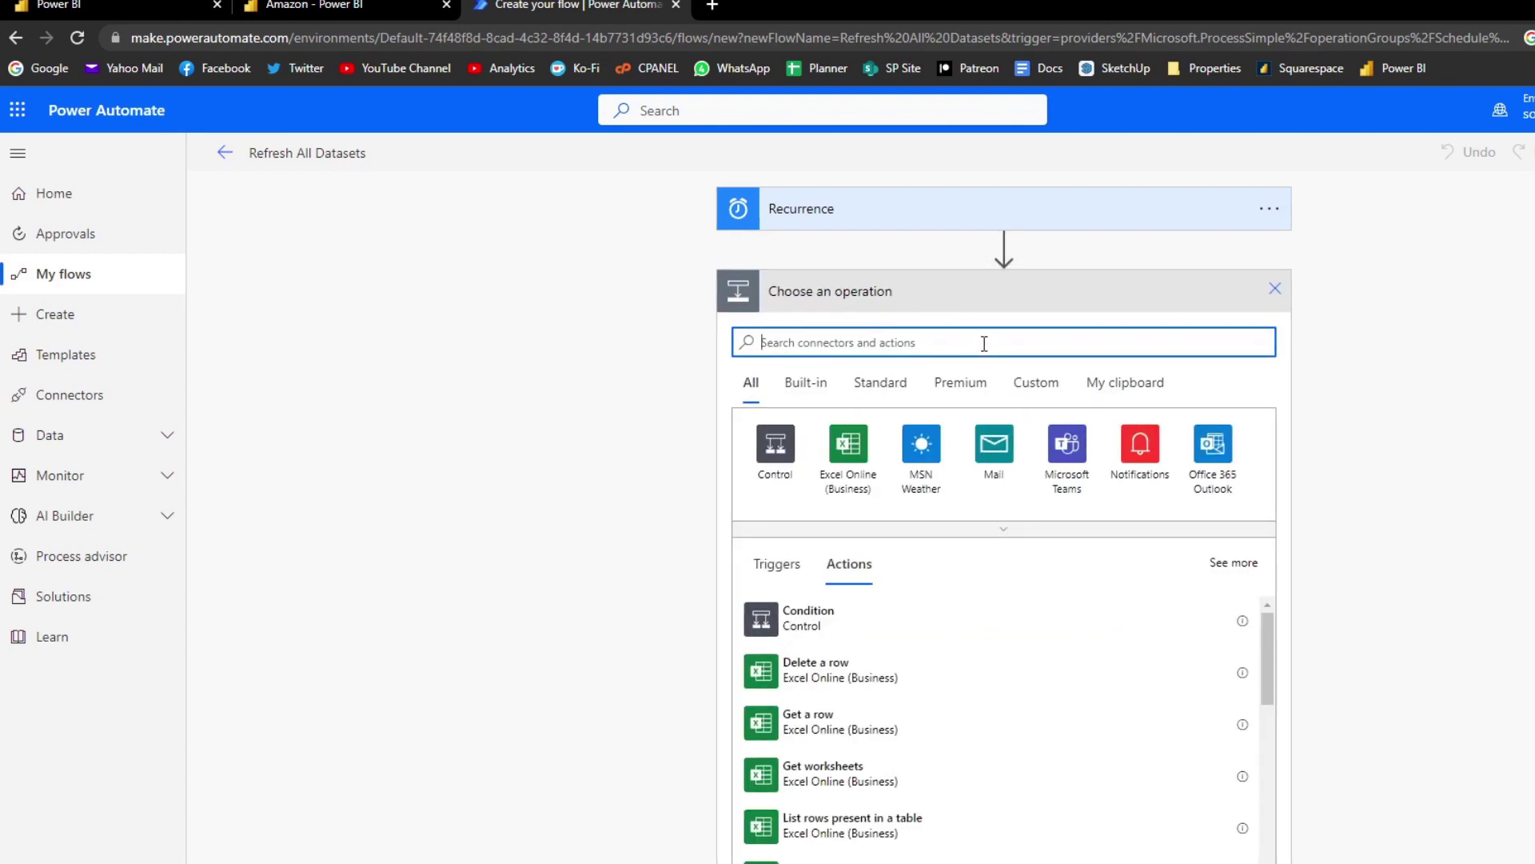
text(refrea)
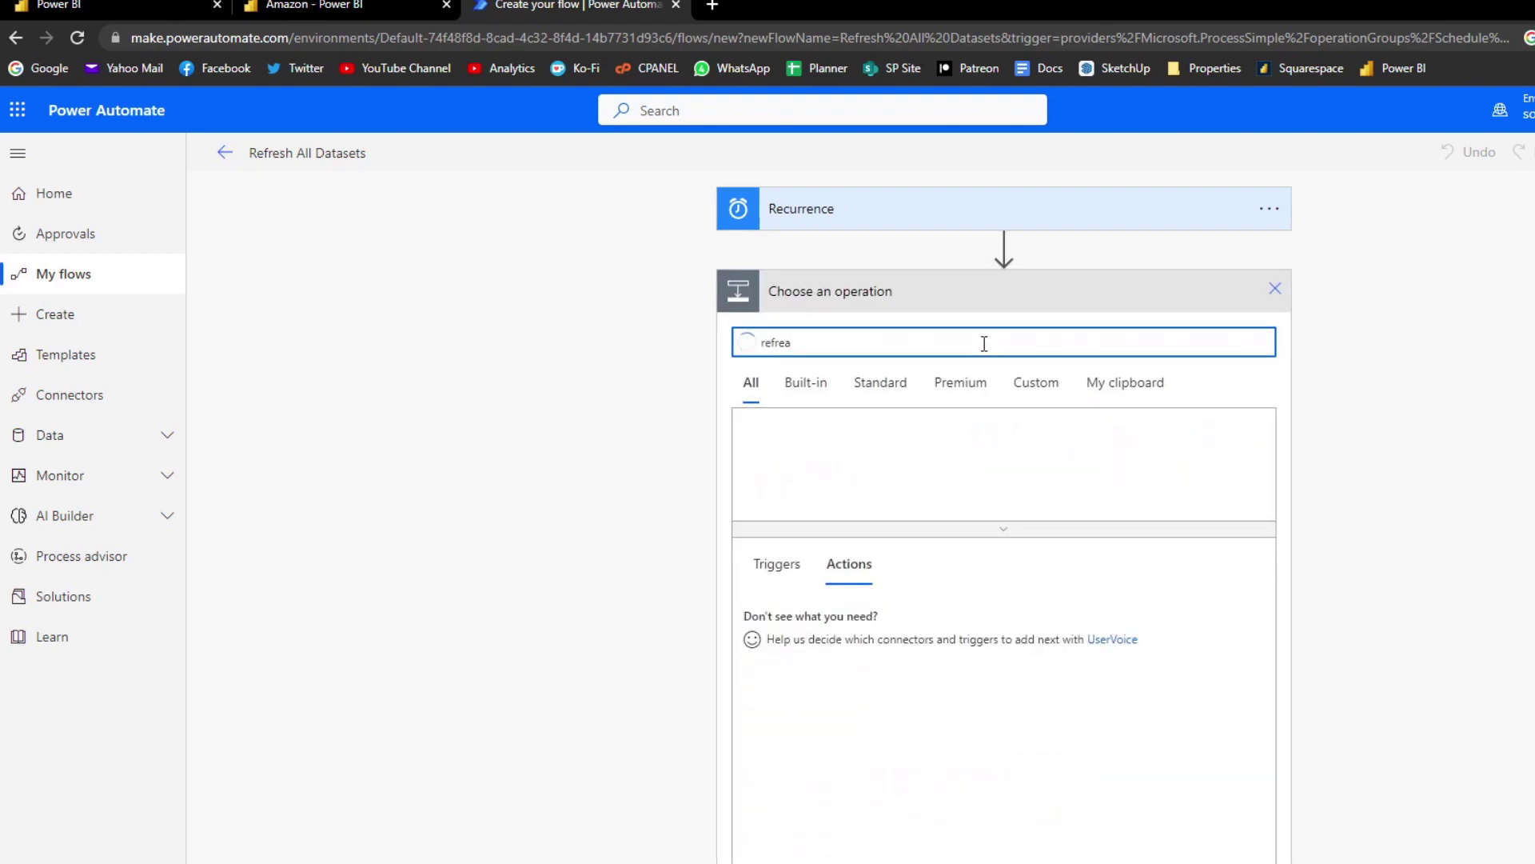
key(BackSpace)
text(sh)
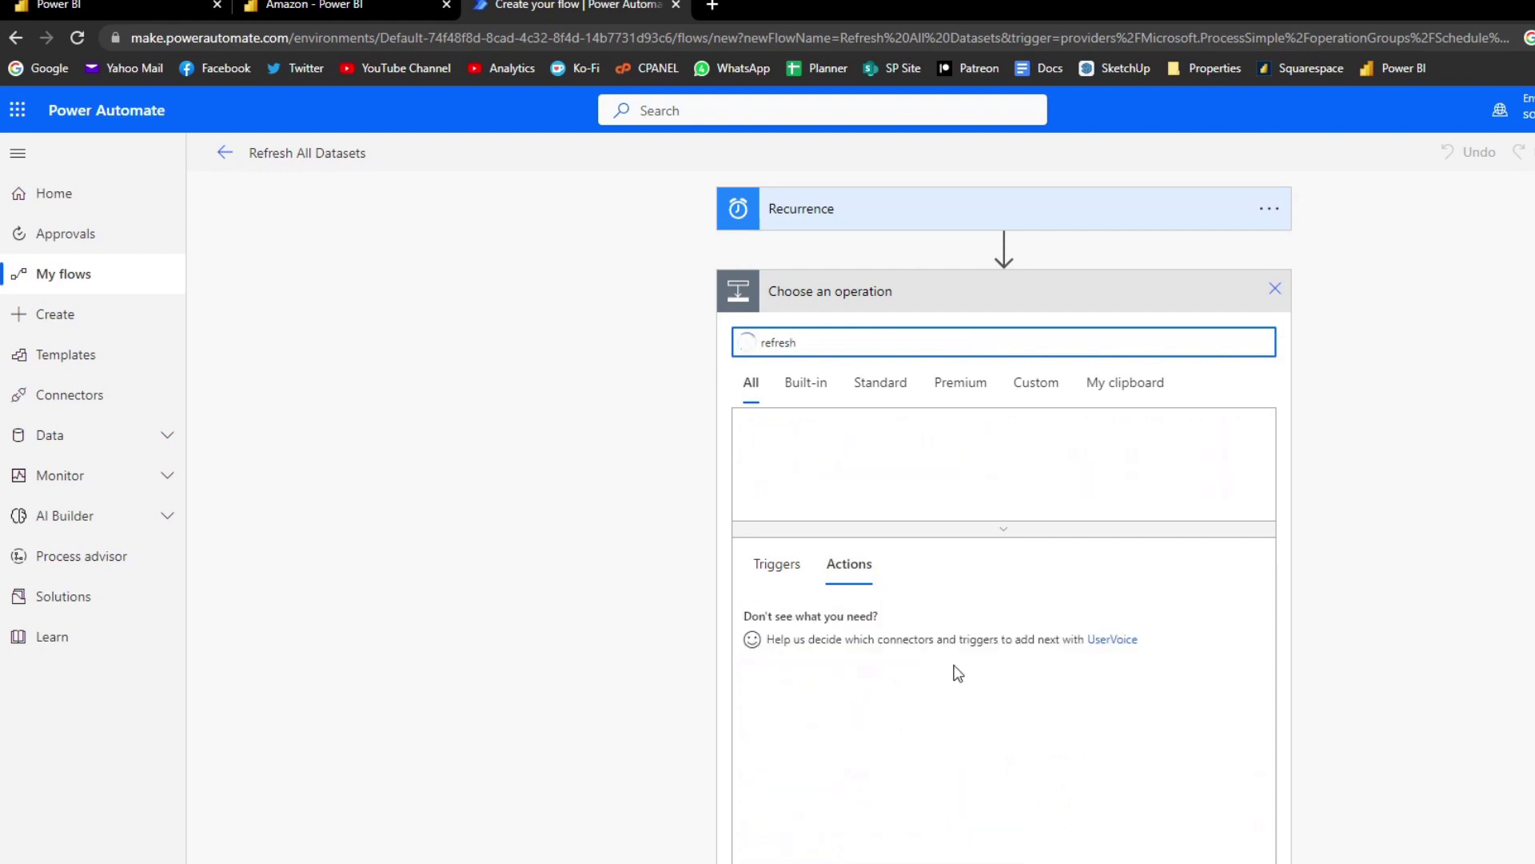